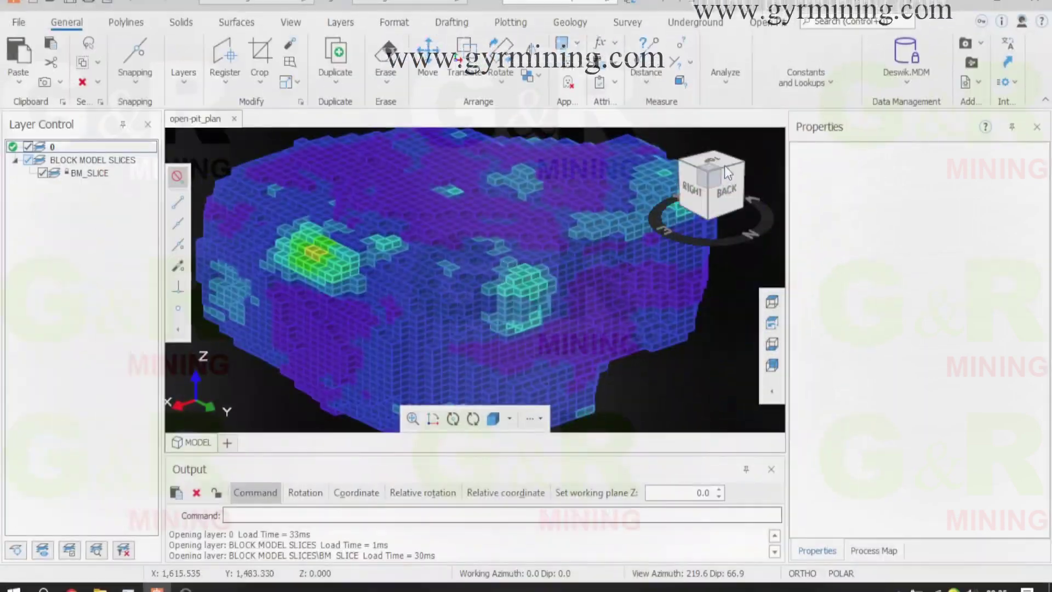
Inspect the bm_slice block model in top and isometric views, then bring up its Geology display settings.
{"action": "left_click", "coordinate": [723, 165]}
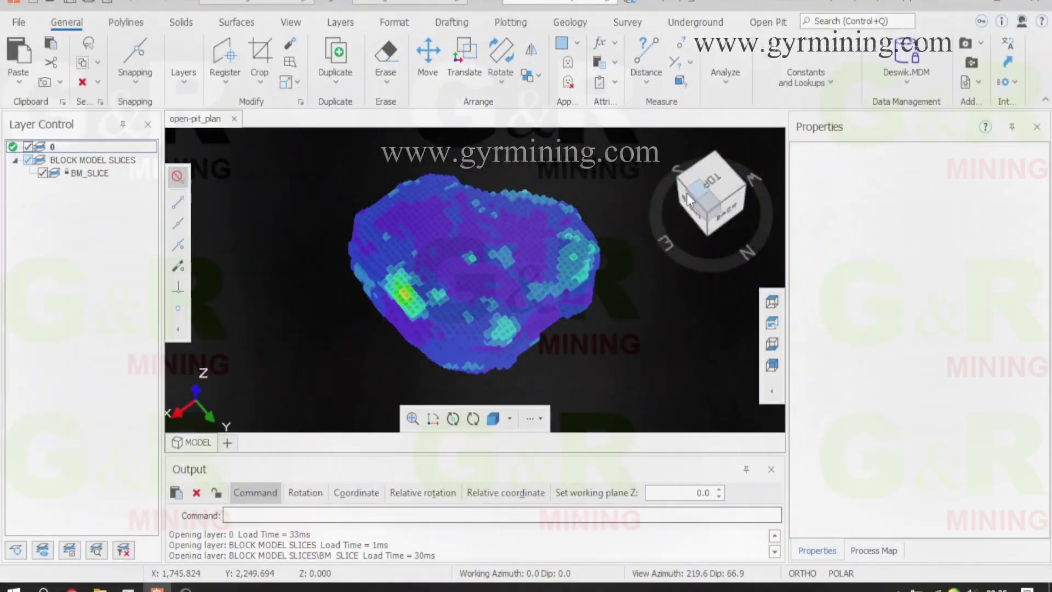
{"action": "left_click", "coordinate": [694, 202]}
{"action": "left_click", "coordinate": [712, 199]}
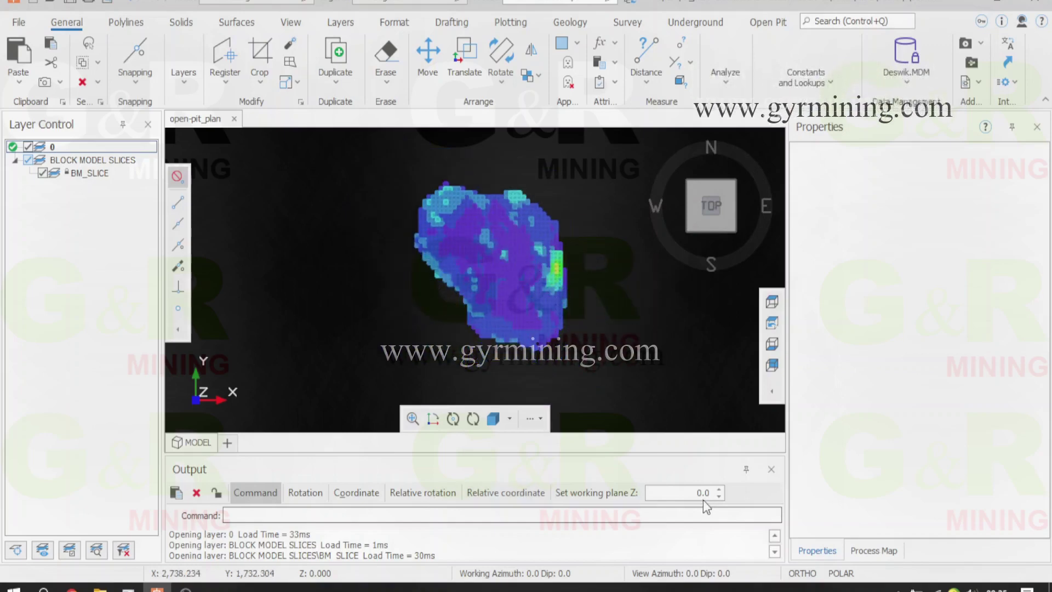
{"action": "scroll", "coordinate": [568, 270], "scroll_direction": "up", "scroll_amount": 2}
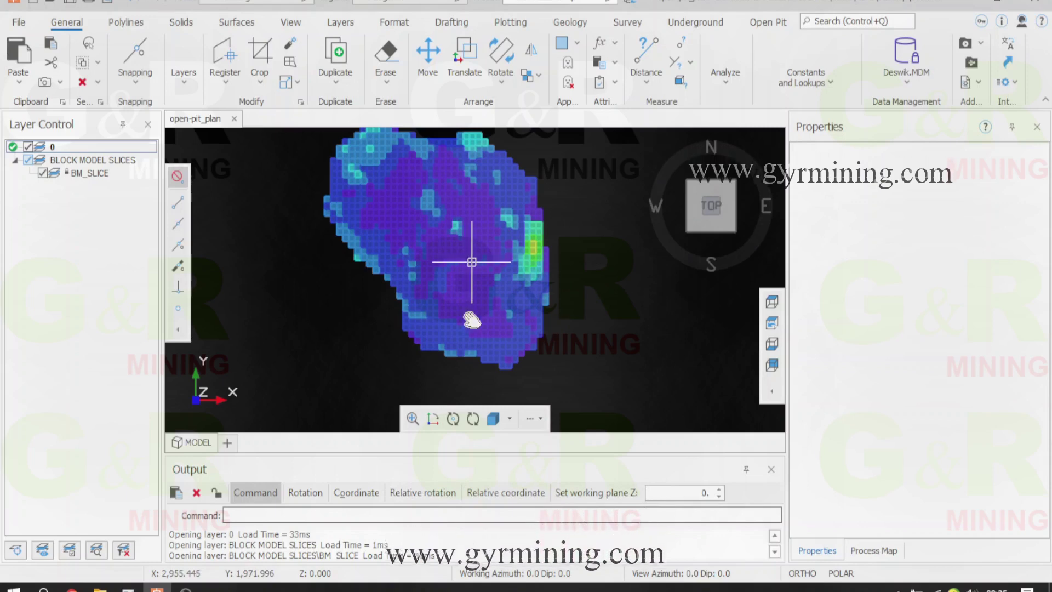
{"action": "left_click", "coordinate": [693, 232]}
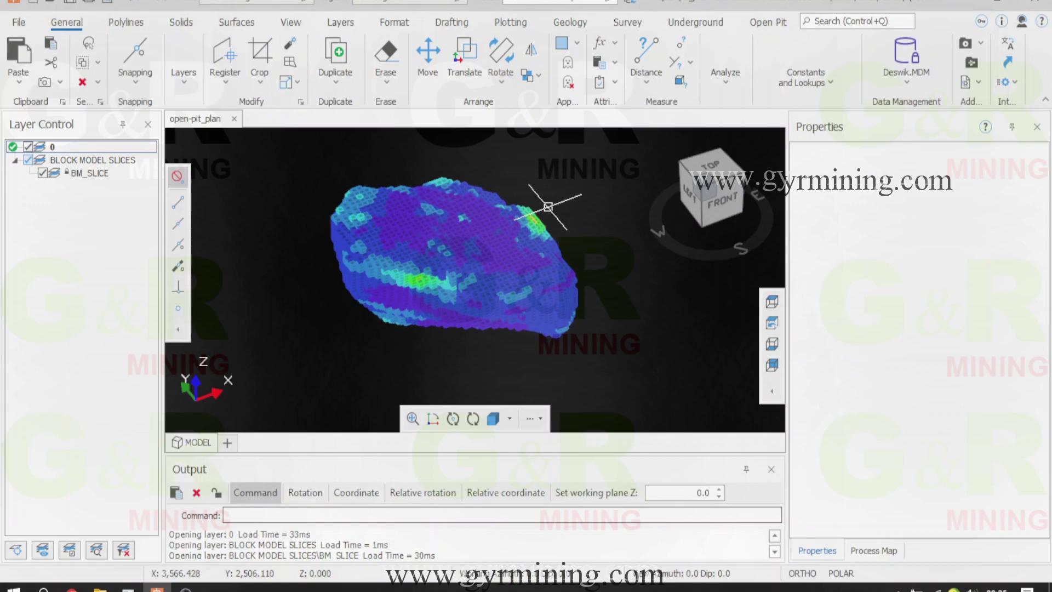
{"action": "left_click", "coordinate": [567, 21]}
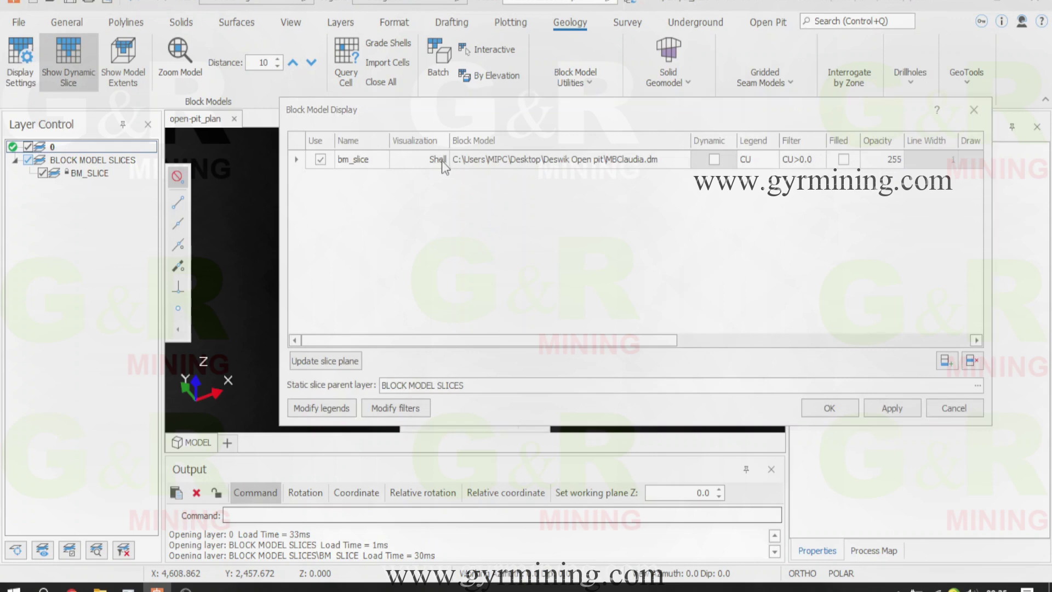
Set bm_slice Visualization to Slice with Dynamic ticked, then apply and close.
{"action": "left_click", "coordinate": [442, 160]}
{"action": "left_click", "coordinate": [441, 160]}
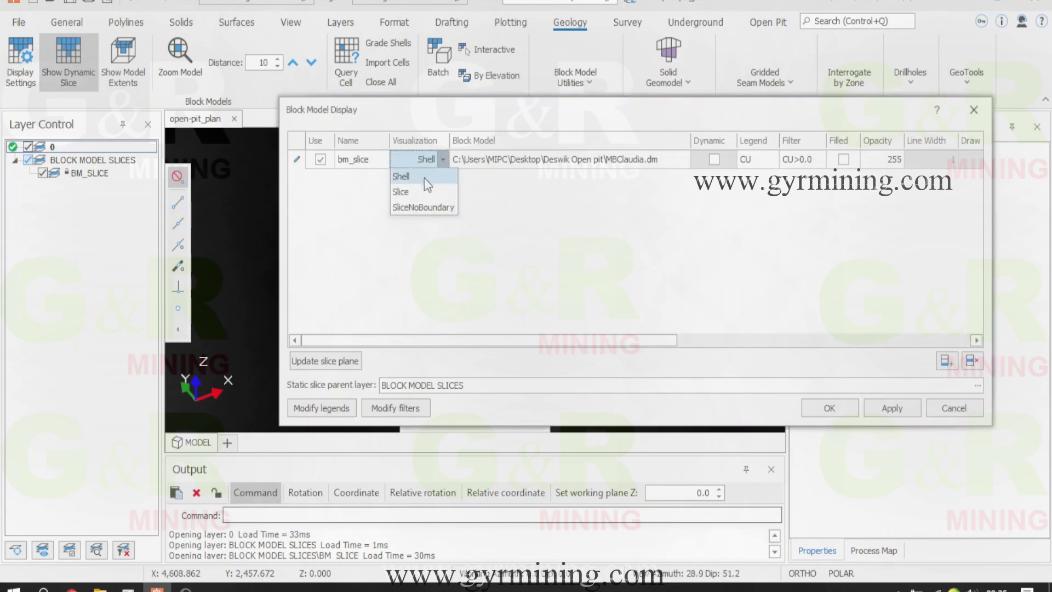
{"action": "left_click", "coordinate": [417, 191]}
{"action": "left_click", "coordinate": [636, 159]}
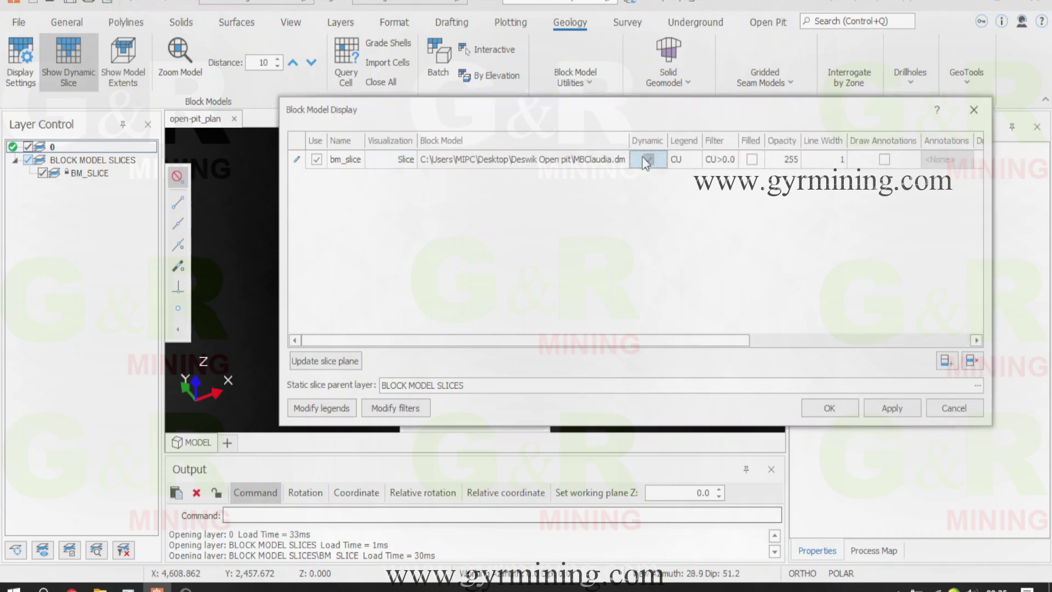
{"action": "left_click", "coordinate": [647, 159]}
{"action": "left_click", "coordinate": [882, 411]}
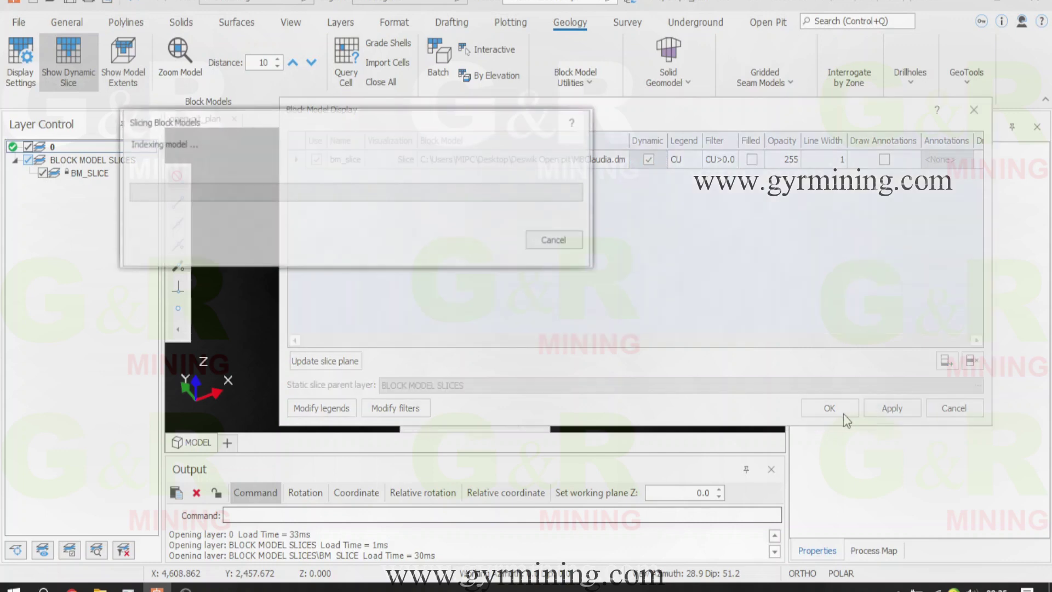
{"action": "left_click", "coordinate": [844, 414]}
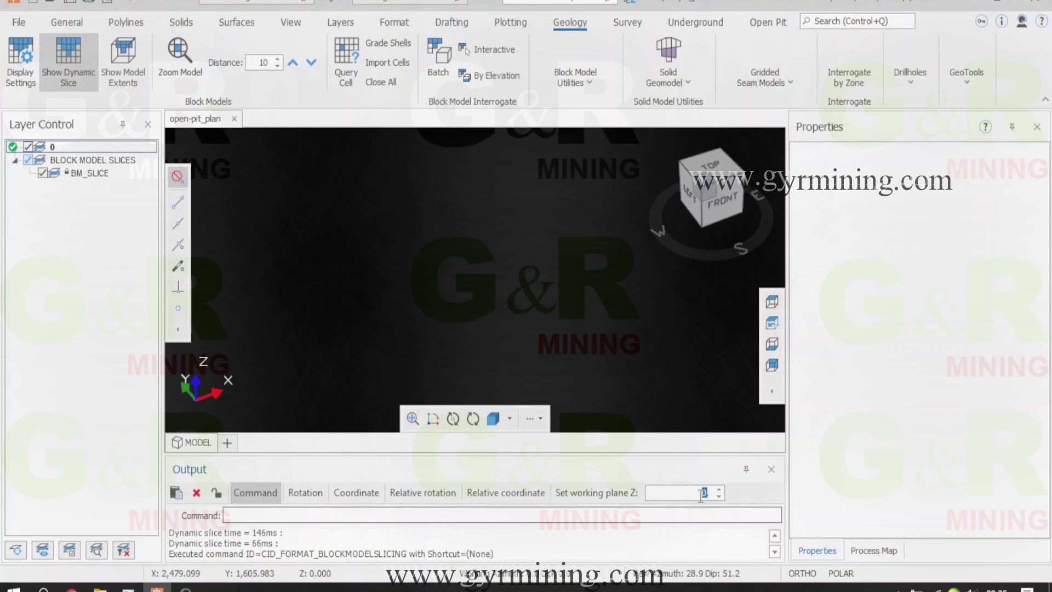
{"action": "left_click", "coordinate": [687, 492]}
Move the working plane to Z 45, view the grade slice from the top, then hide the dynamic slice.
{"action": "type", "text": "45."}
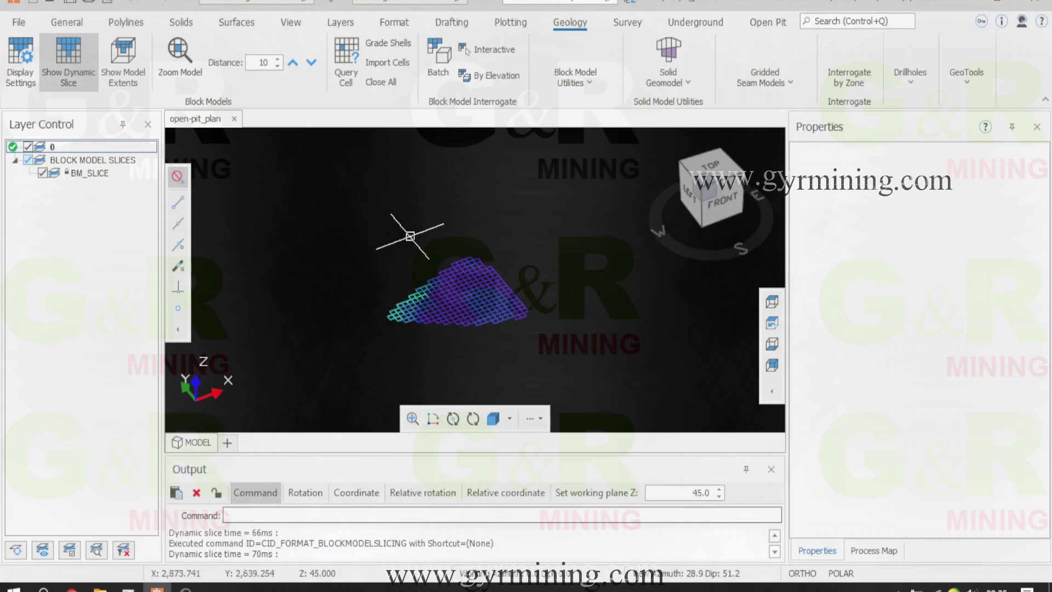
{"action": "left_click_drag", "start_coordinate": [444, 235], "coordinate": [711, 165]}
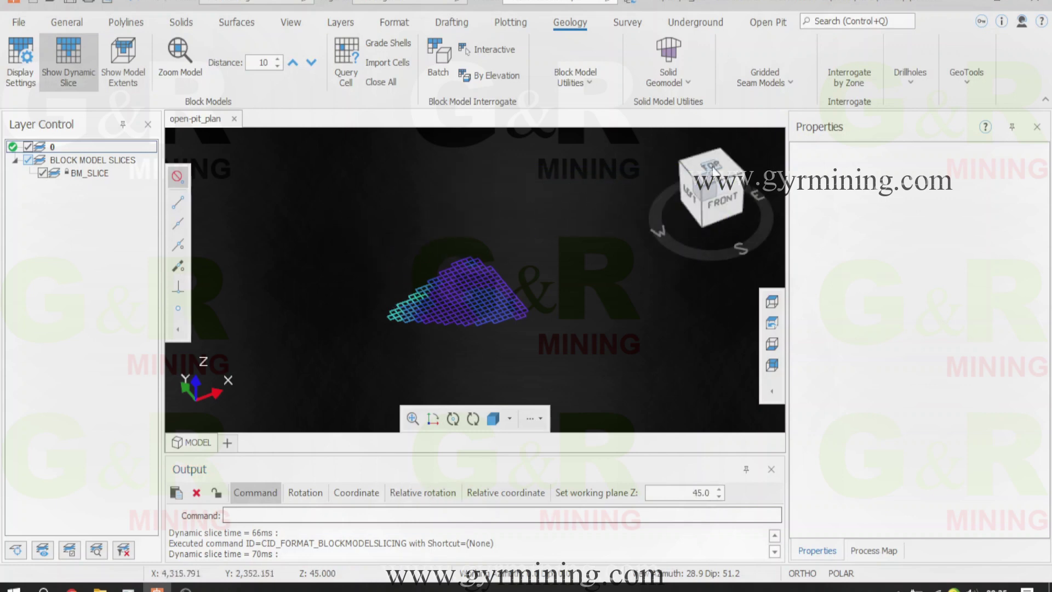
{"action": "left_click", "coordinate": [711, 175]}
{"action": "scroll", "coordinate": [637, 219], "scroll_direction": "down", "scroll_amount": 2}
{"action": "scroll", "coordinate": [580, 254], "scroll_direction": "up", "scroll_amount": 1}
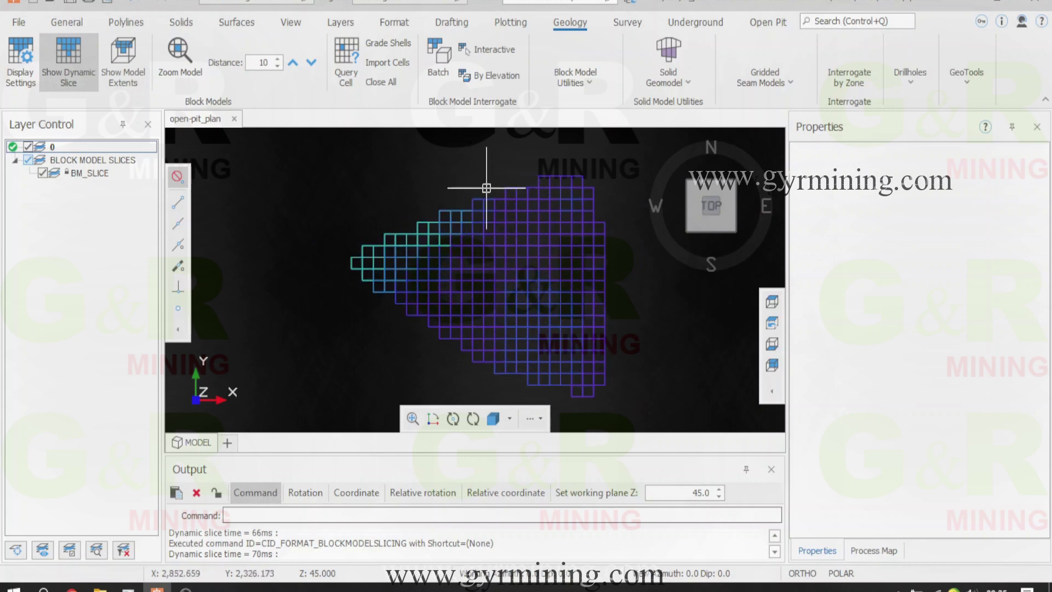
{"action": "scroll", "coordinate": [486, 183], "scroll_direction": "down", "scroll_amount": 1}
{"action": "scroll", "coordinate": [527, 252], "scroll_direction": "up", "scroll_amount": 1}
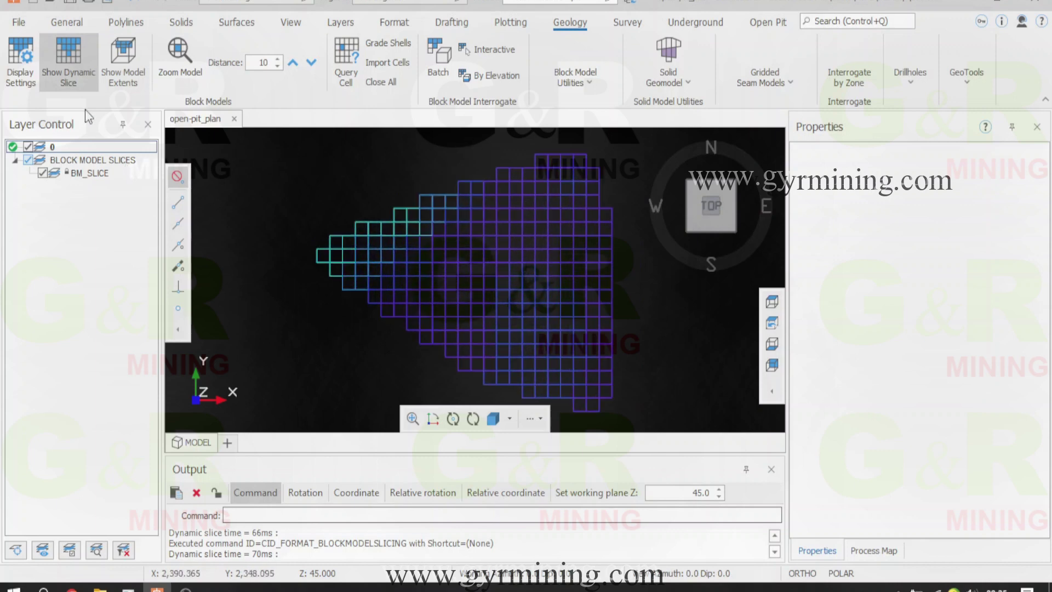
{"action": "left_click", "coordinate": [76, 88]}
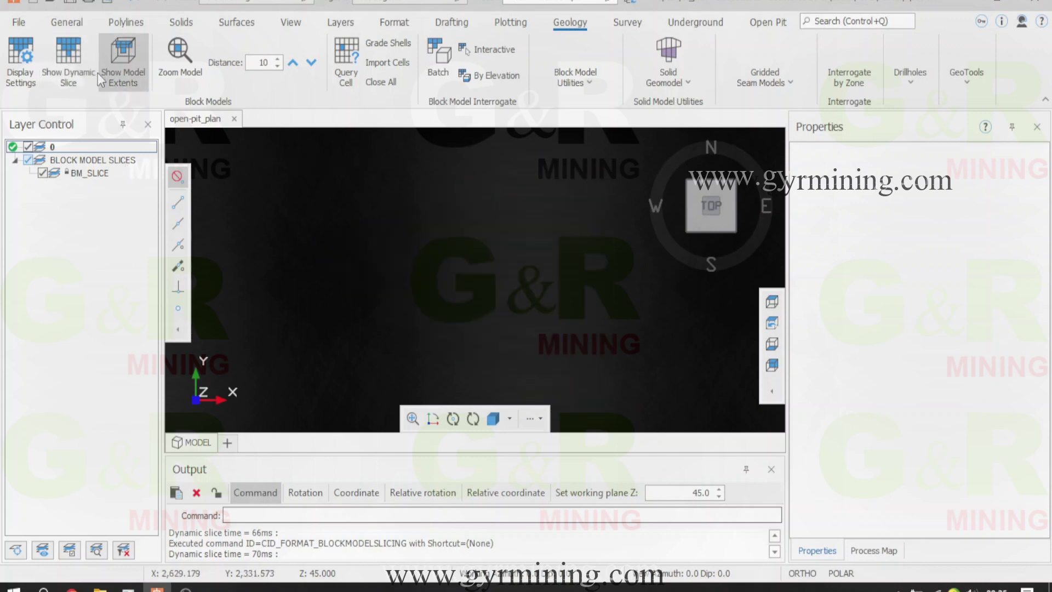
Show the dynamic slice again and turn on Draw Annotations in the block model display settings.
{"action": "left_click", "coordinate": [62, 82]}
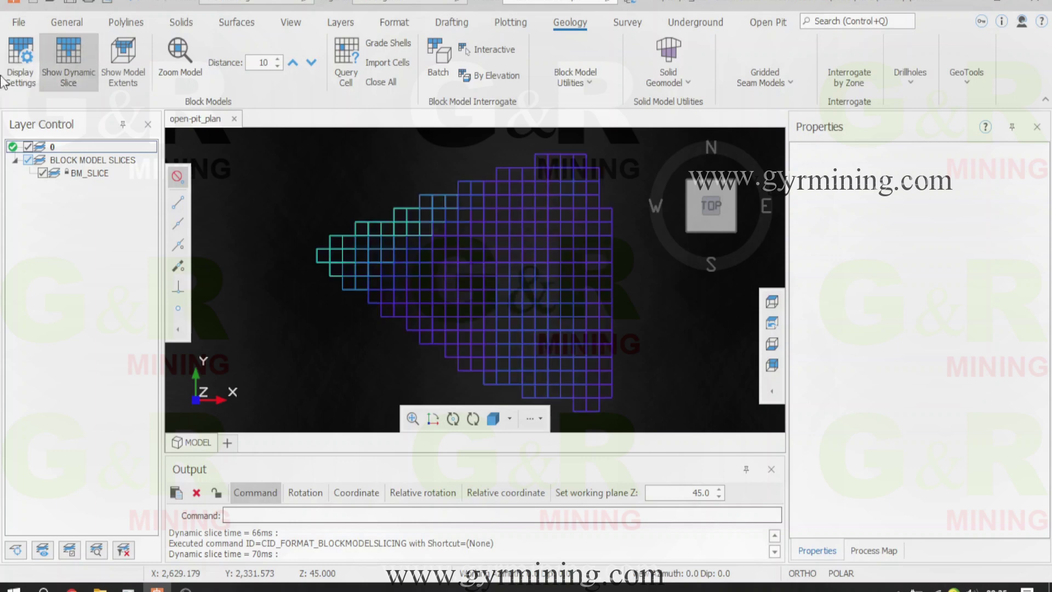
{"action": "left_click", "coordinate": [11, 77]}
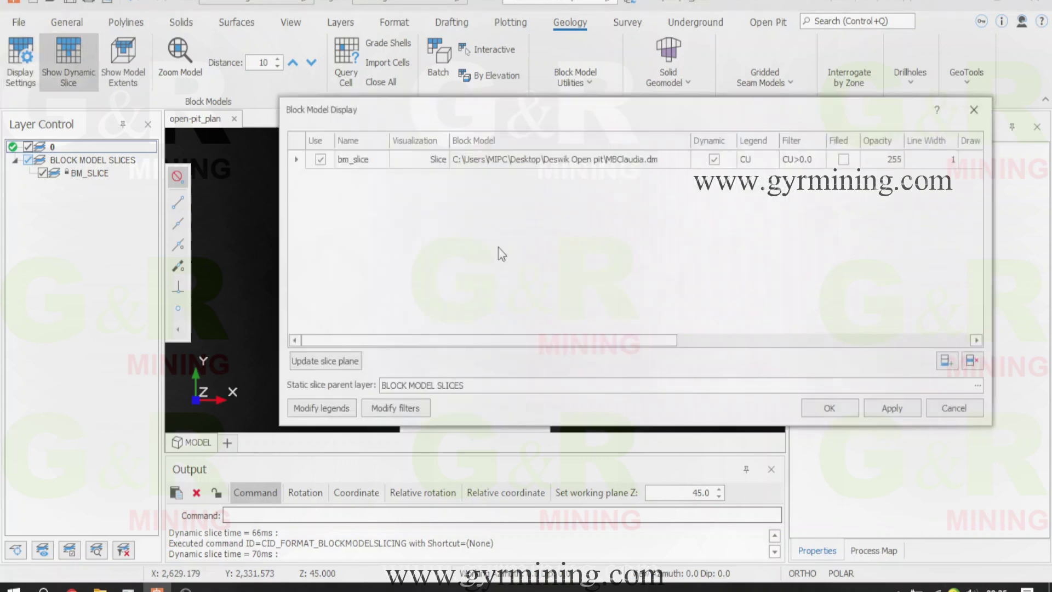
{"action": "left_click_drag", "start_coordinate": [666, 340], "coordinate": [800, 340]}
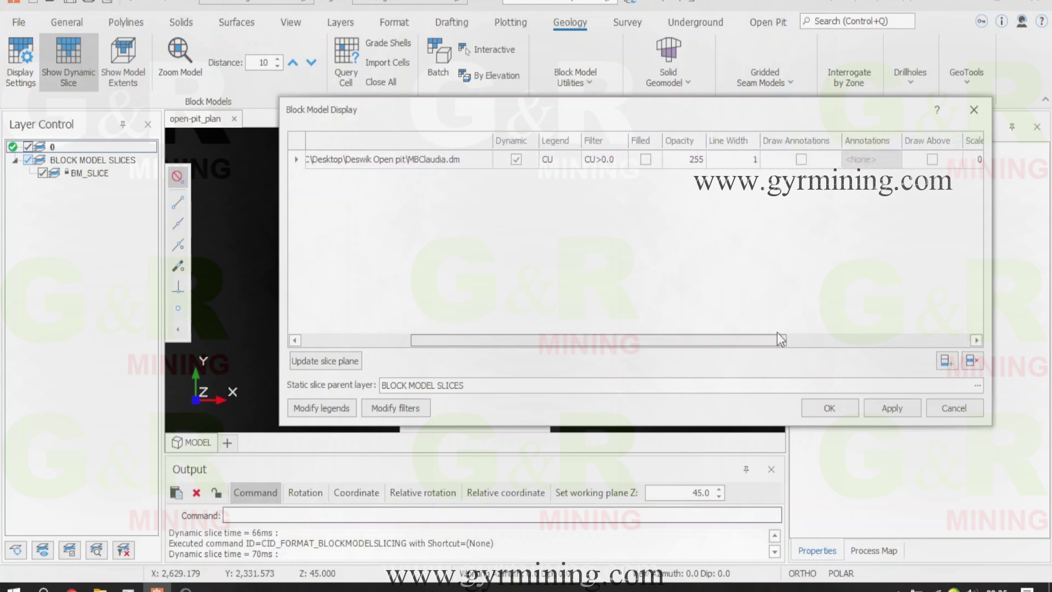
{"action": "left_click", "coordinate": [787, 159]}
{"action": "left_click", "coordinate": [758, 162]}
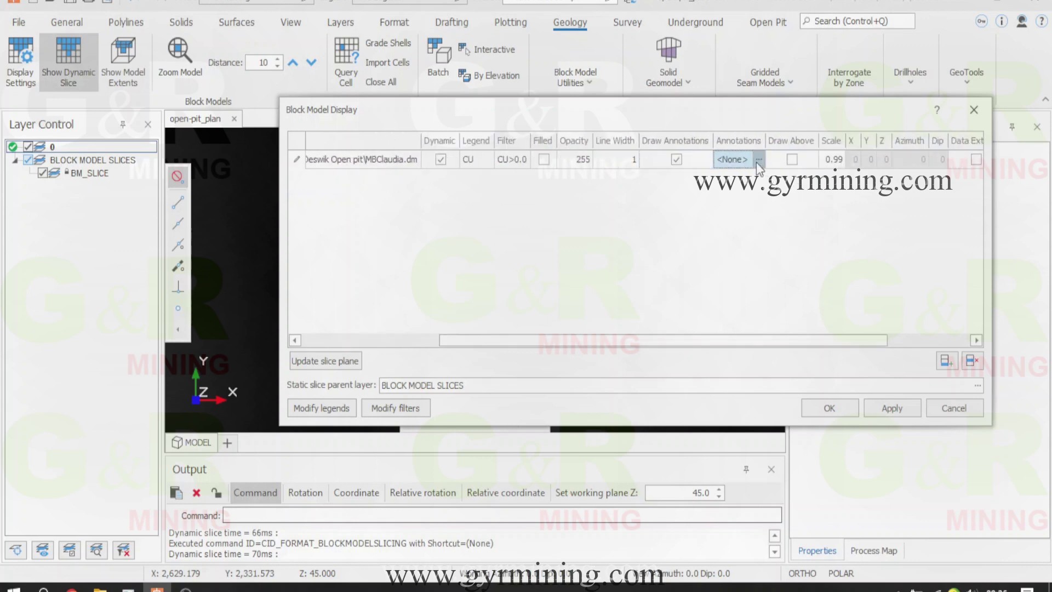
{"action": "left_click", "coordinate": [759, 160]}
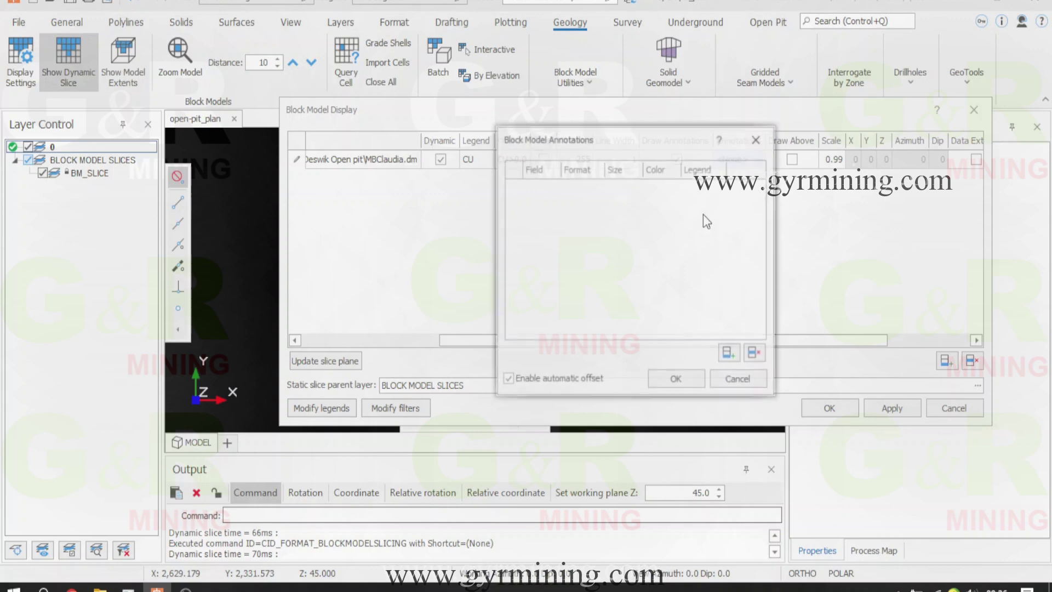
Add a [CUTOT] annotation via the Formula Builder, then apply and close.
{"action": "left_click", "coordinate": [729, 353]}
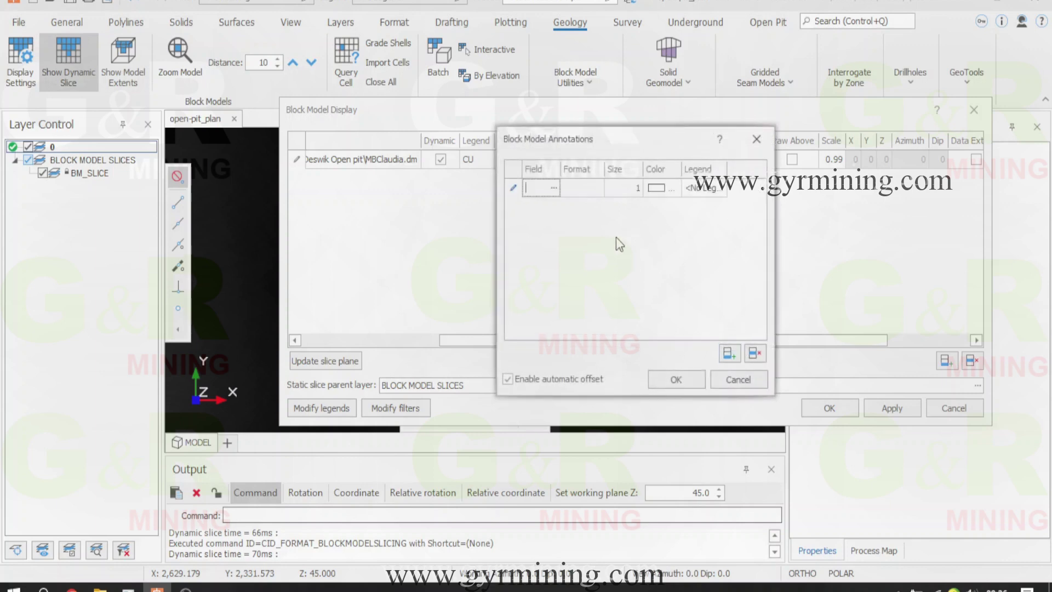
{"action": "left_click", "coordinate": [555, 191]}
{"action": "double_click", "coordinate": [410, 295]}
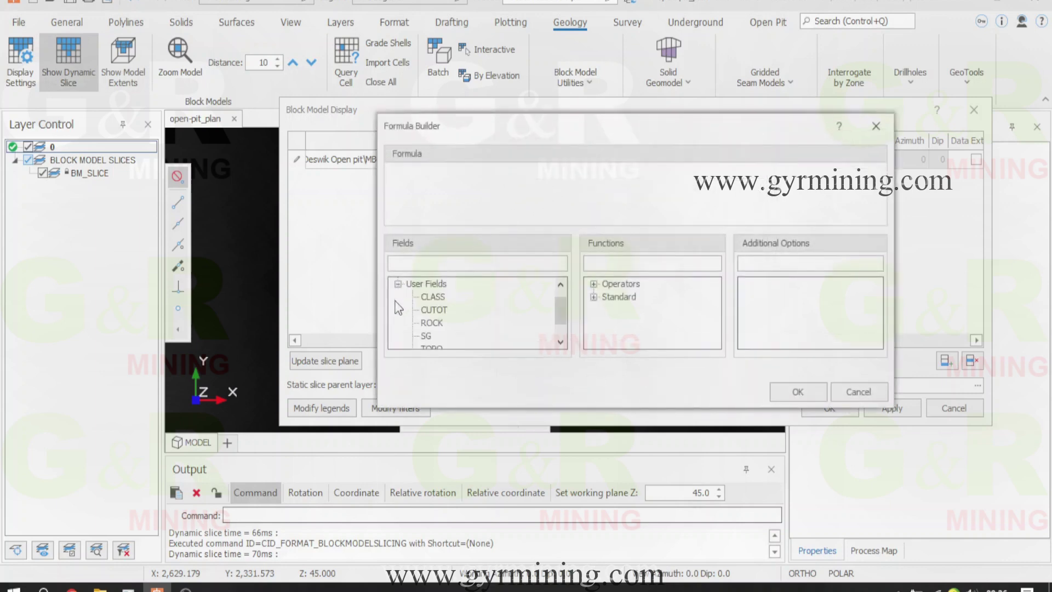
{"action": "left_click", "coordinate": [432, 310]}
{"action": "double_click", "coordinate": [435, 311]}
{"action": "left_click", "coordinate": [798, 392]}
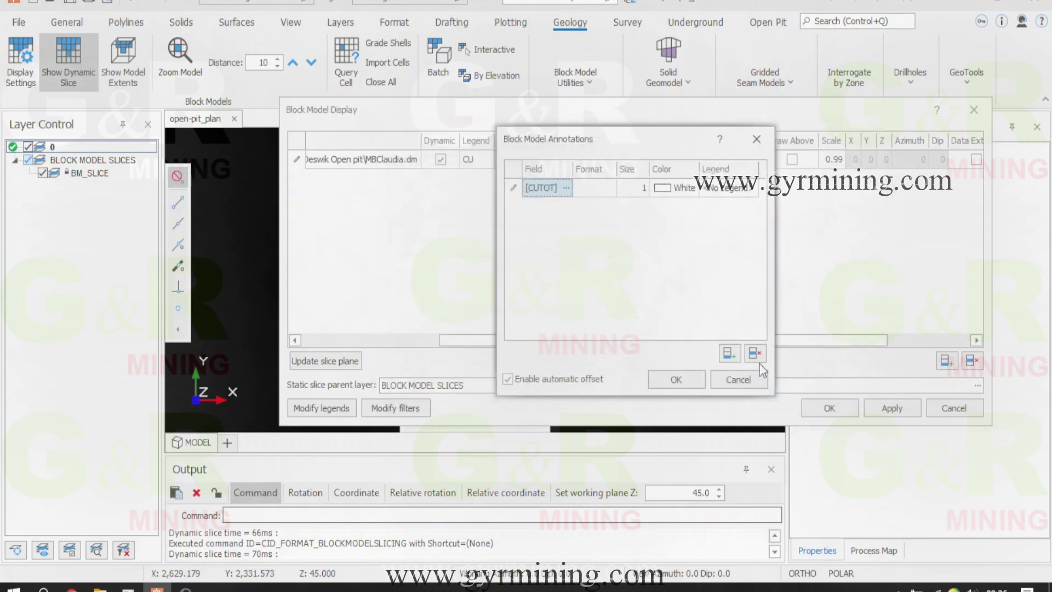
{"action": "left_click", "coordinate": [675, 379]}
{"action": "left_click", "coordinate": [885, 411]}
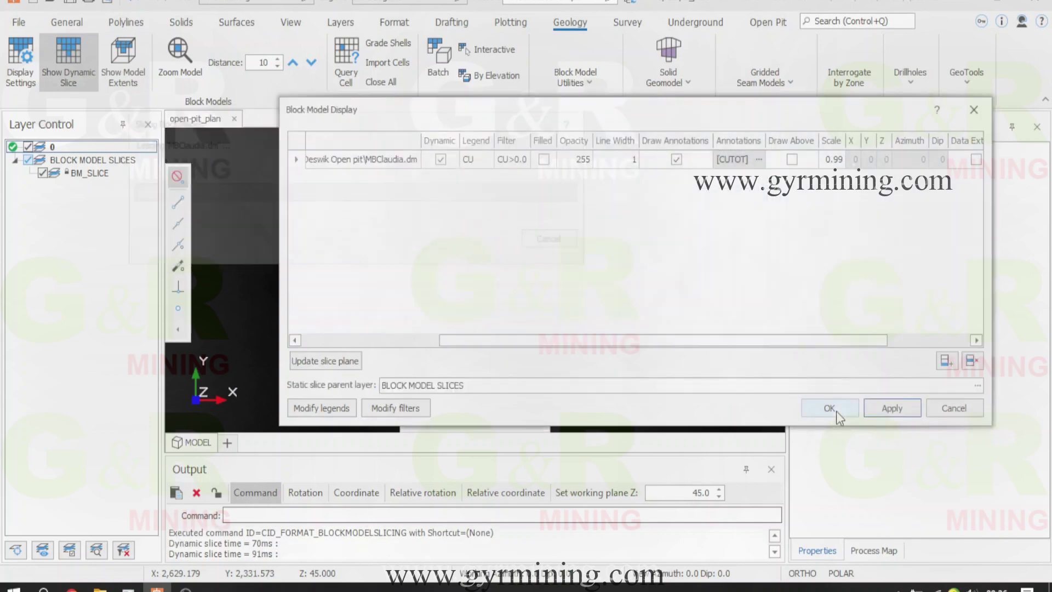
{"action": "left_click", "coordinate": [837, 411]}
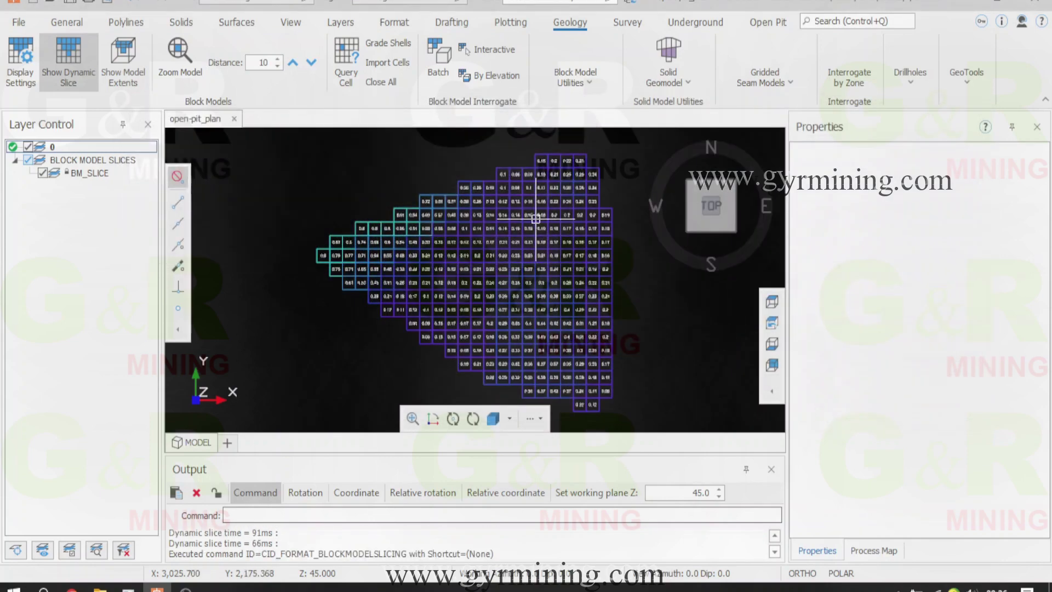
Reopen the block model display settings and edit the CUTOT annotation.
{"action": "scroll", "coordinate": [444, 244], "scroll_direction": "up", "scroll_amount": 3}
{"action": "scroll", "coordinate": [556, 275], "scroll_direction": "down", "scroll_amount": 2}
{"action": "scroll", "coordinate": [477, 319], "scroll_direction": "up", "scroll_amount": 3}
{"action": "scroll", "coordinate": [465, 336], "scroll_direction": "up", "scroll_amount": 2}
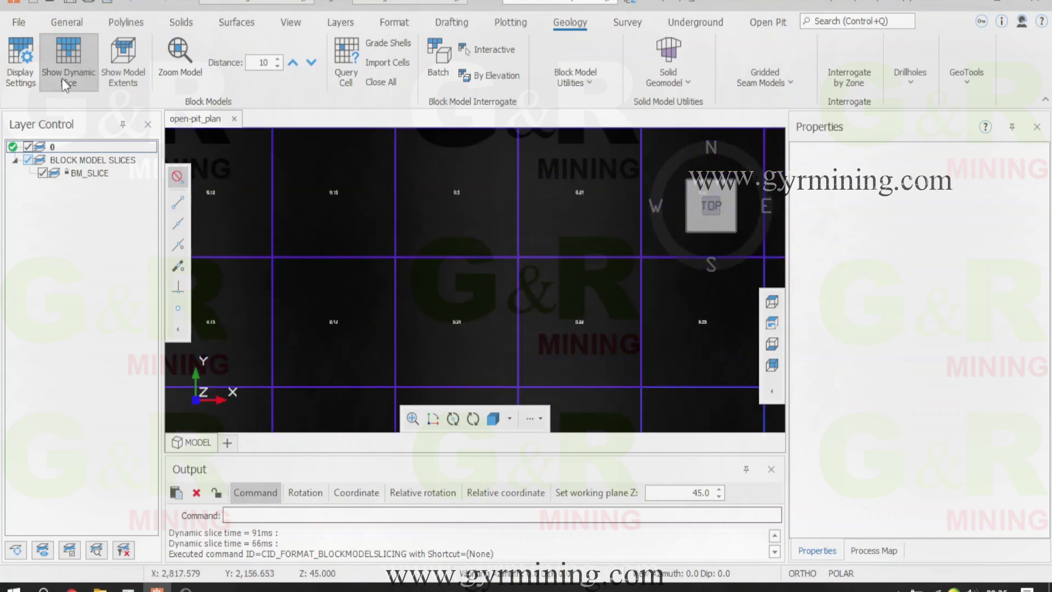
{"action": "left_click", "coordinate": [20, 60]}
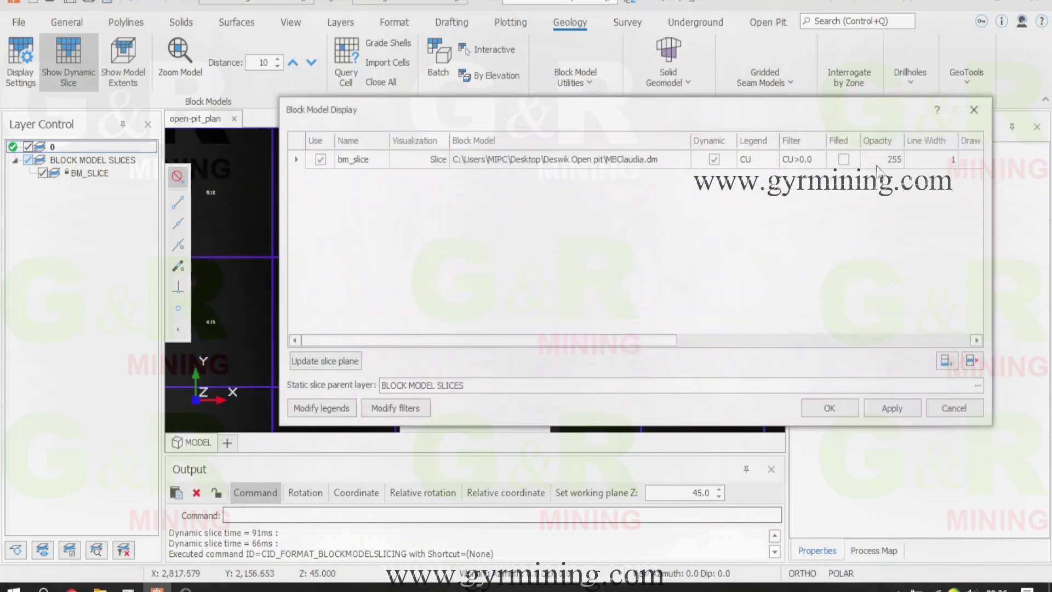
{"action": "left_click_drag", "start_coordinate": [653, 340], "coordinate": [845, 339]}
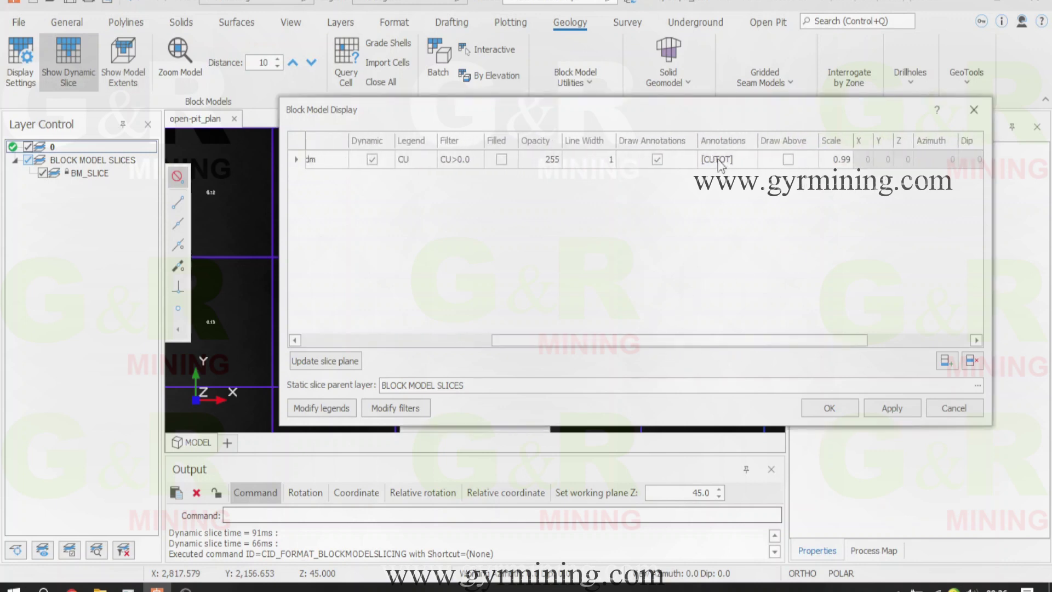
{"action": "left_click", "coordinate": [742, 159]}
{"action": "left_click", "coordinate": [752, 160]}
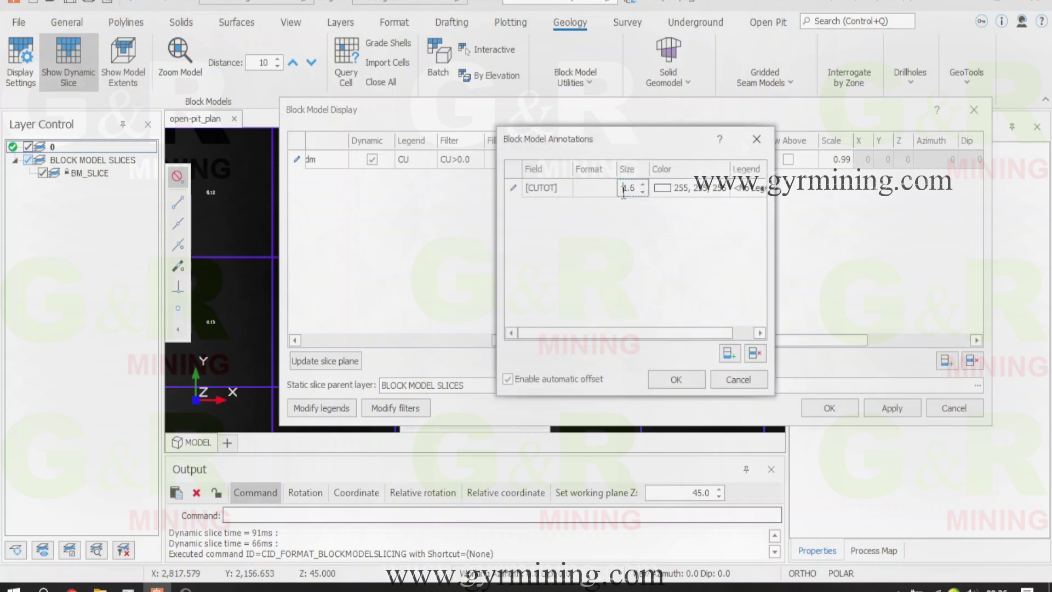
Set the CUTOT label size to 3 and apply it to the slice.
{"action": "type", "text": "3"}
{"action": "key", "text": "Return"}
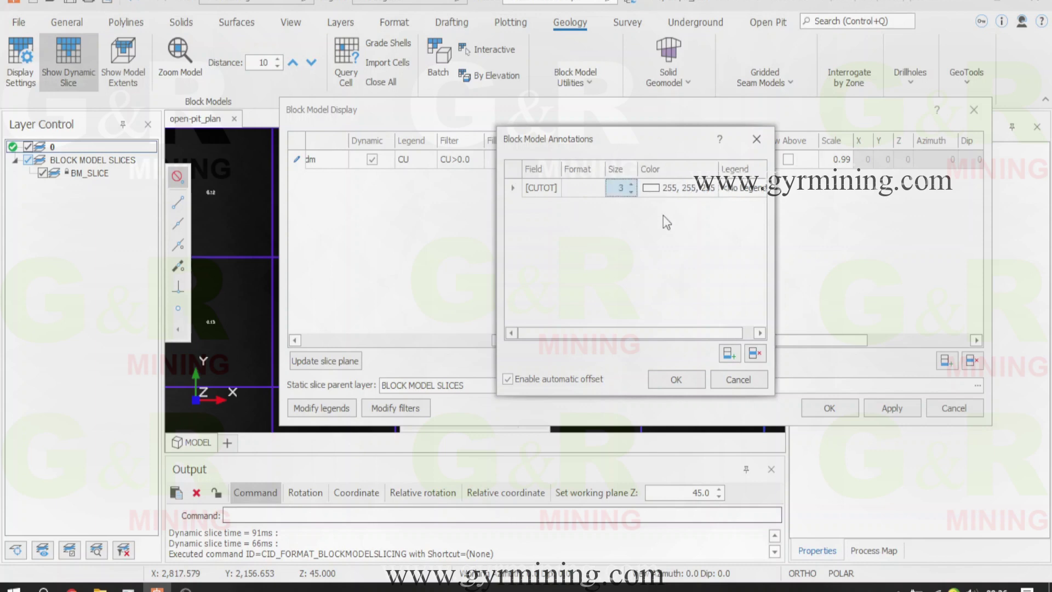
{"action": "left_click", "coordinate": [678, 377]}
{"action": "left_click", "coordinate": [891, 408]}
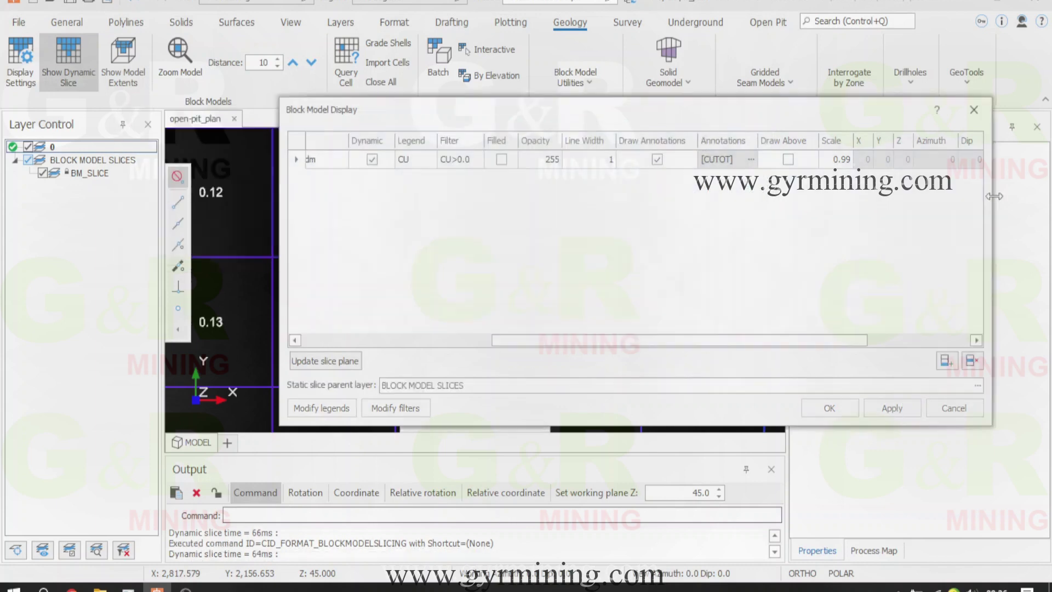
Close the display settings and set the working-plane move distance to 15.
{"action": "left_click", "coordinate": [974, 109]}
{"action": "scroll", "coordinate": [559, 268], "scroll_direction": "down", "scroll_amount": 2}
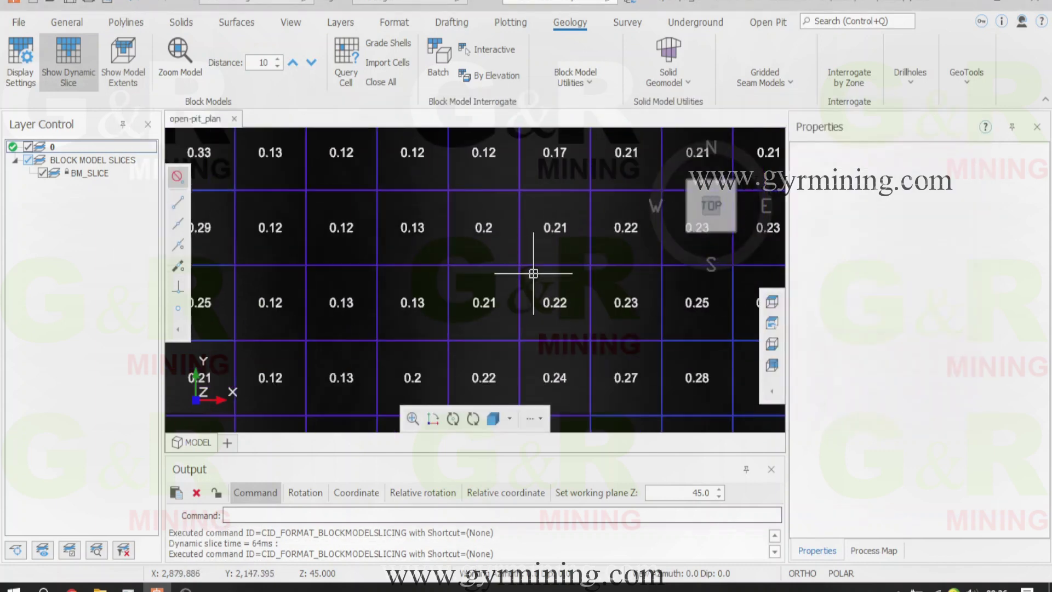
{"action": "scroll", "coordinate": [533, 271], "scroll_direction": "down", "scroll_amount": 2}
{"action": "scroll", "coordinate": [528, 263], "scroll_direction": "down", "scroll_amount": 1}
{"action": "scroll", "coordinate": [528, 263], "scroll_direction": "up", "scroll_amount": 2}
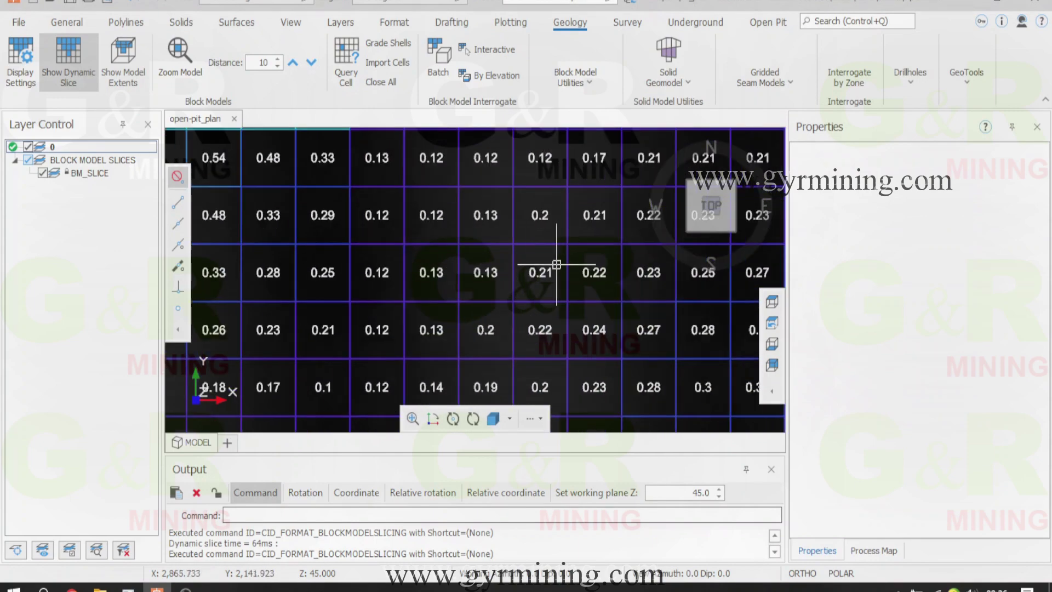
{"action": "scroll", "coordinate": [543, 265], "scroll_direction": "down", "scroll_amount": 2}
{"action": "scroll", "coordinate": [565, 270], "scroll_direction": "down", "scroll_amount": 2}
{"action": "scroll", "coordinate": [604, 275], "scroll_direction": "up", "scroll_amount": 2}
{"action": "scroll", "coordinate": [605, 275], "scroll_direction": "up", "scroll_amount": 2}
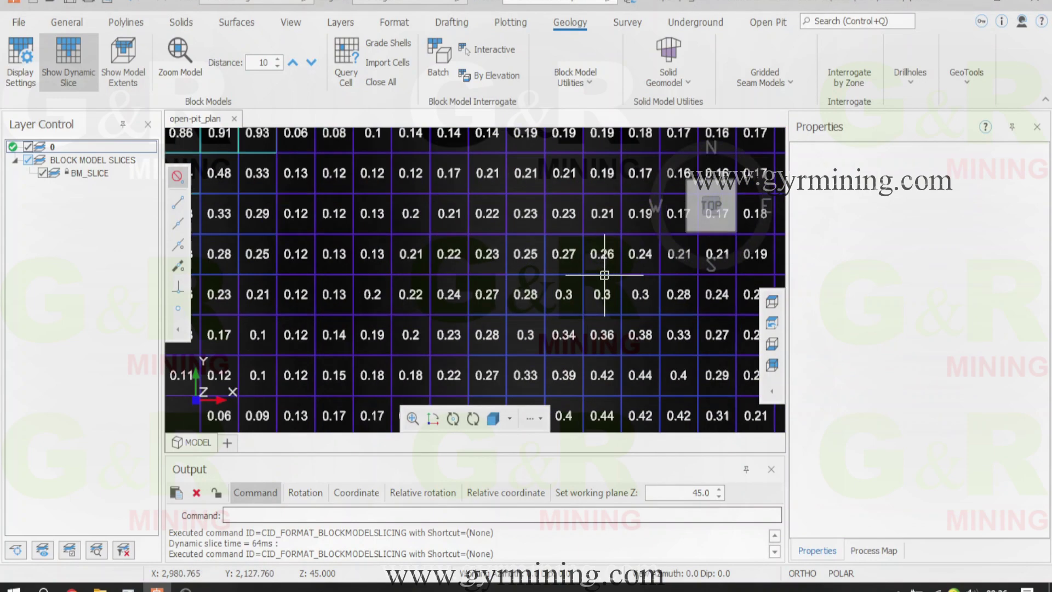
{"action": "scroll", "coordinate": [573, 282], "scroll_direction": "down", "scroll_amount": 3}
{"action": "scroll", "coordinate": [356, 239], "scroll_direction": "up", "scroll_amount": 1}
{"action": "scroll", "coordinate": [340, 232], "scroll_direction": "up", "scroll_amount": 2}
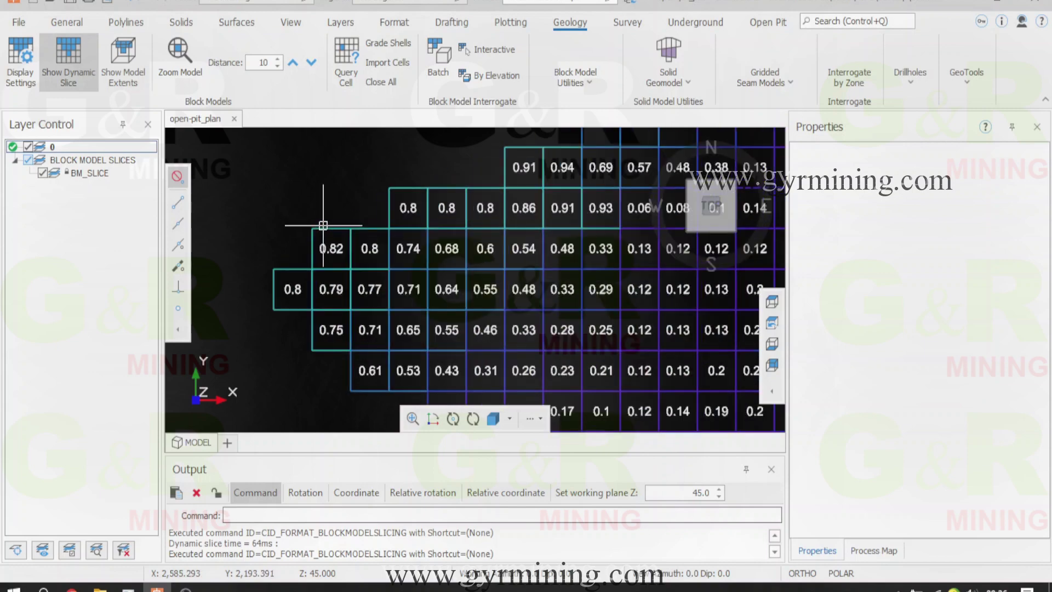
{"action": "scroll", "coordinate": [354, 234], "scroll_direction": "down", "scroll_amount": 2}
{"action": "scroll", "coordinate": [384, 236], "scroll_direction": "down", "scroll_amount": 1}
{"action": "scroll", "coordinate": [454, 235], "scroll_direction": "up", "scroll_amount": 2}
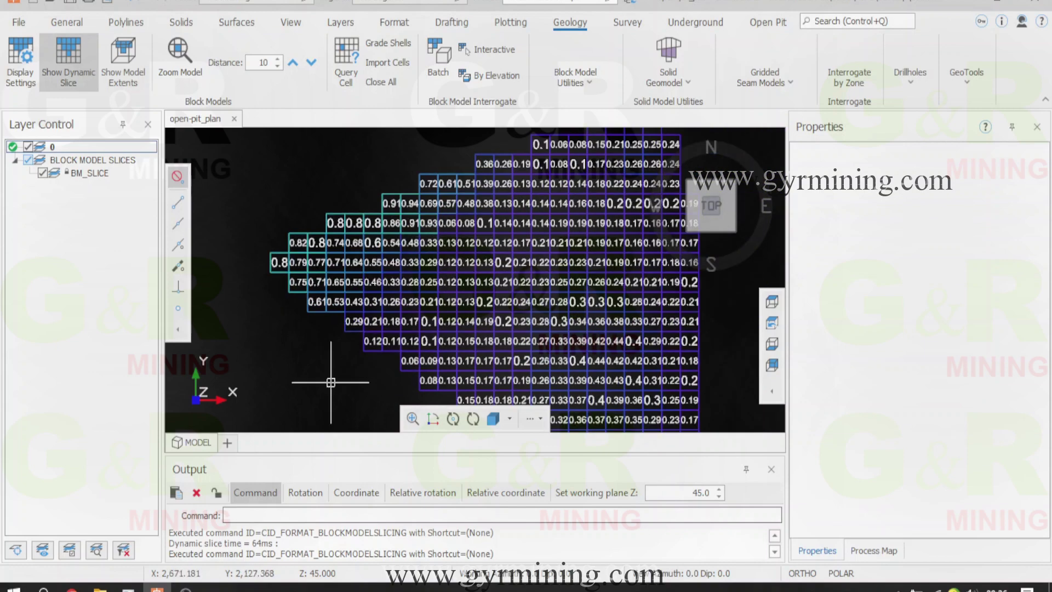
{"action": "double_click", "coordinate": [262, 62]}
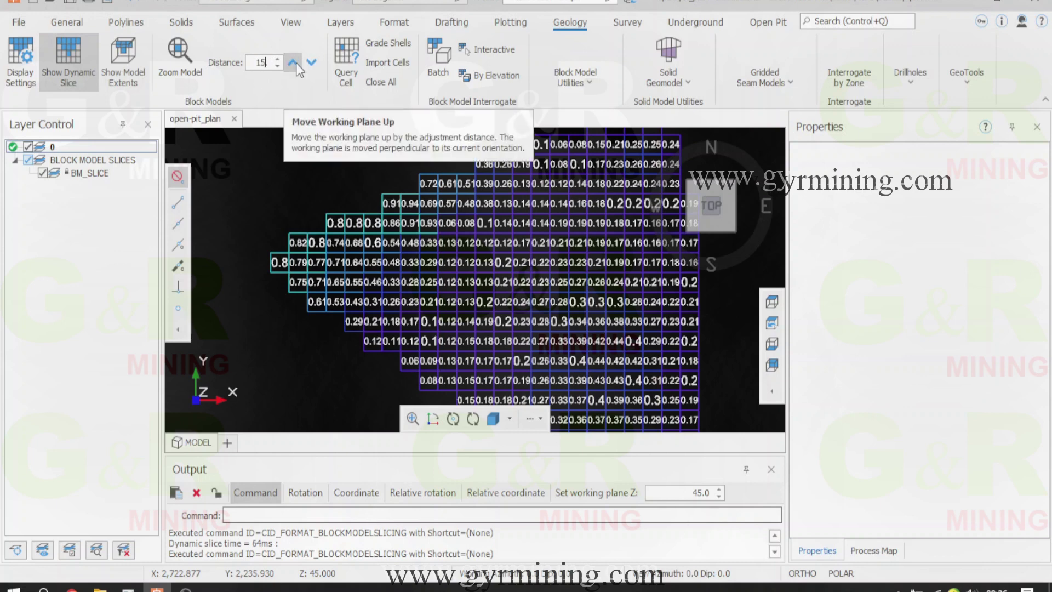
{"action": "key", "text": "Return"}
{"action": "left_click", "coordinate": [295, 62]}
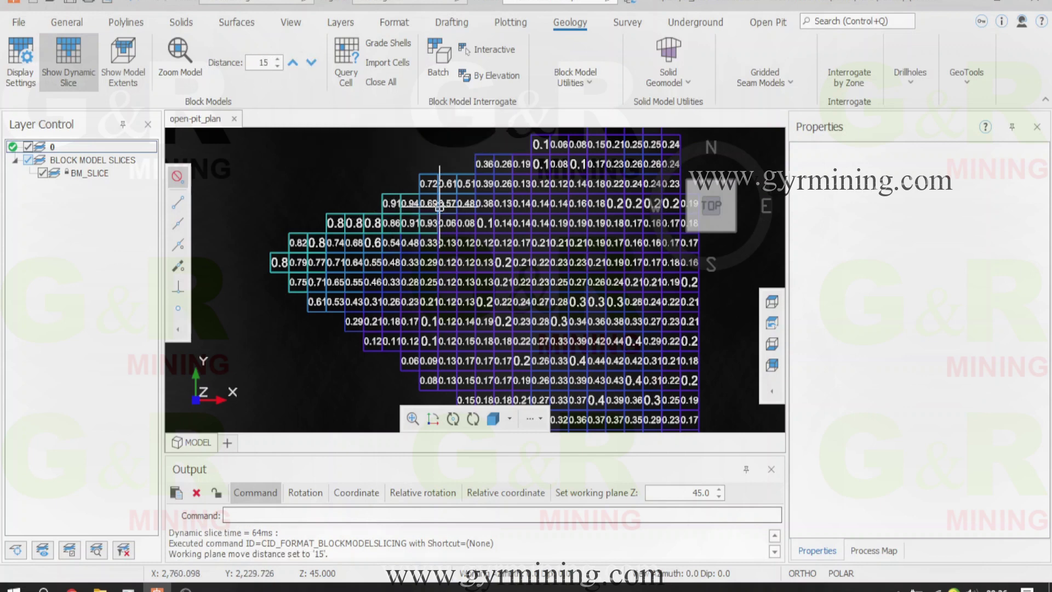
Raise the working plane 15 to elevation 75.
{"action": "left_click", "coordinate": [290, 64]}
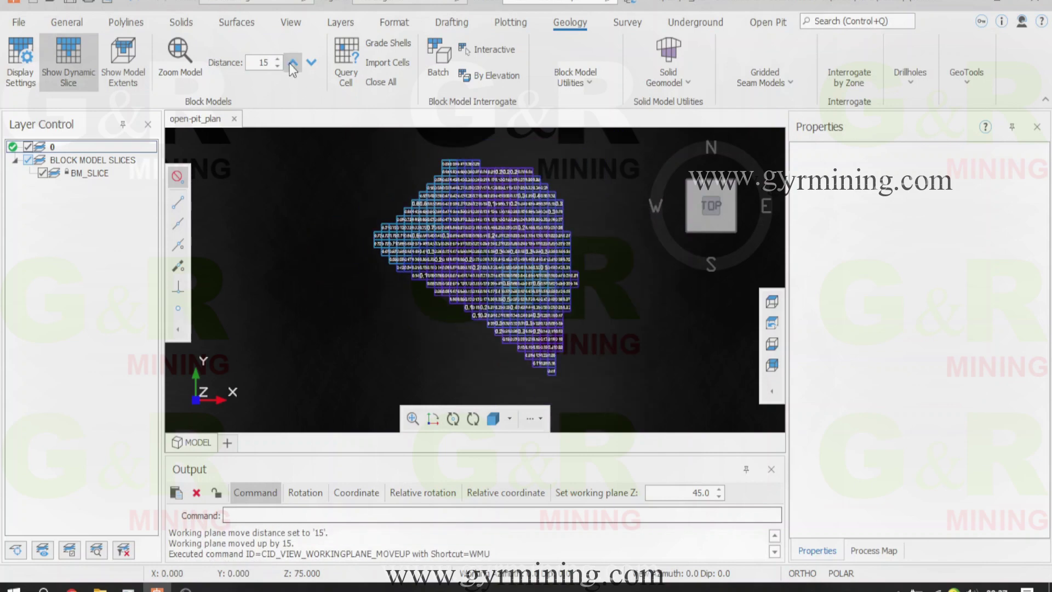
{"action": "scroll", "coordinate": [516, 239], "scroll_direction": "up", "scroll_amount": 5}
{"action": "scroll", "coordinate": [516, 239], "scroll_direction": "up", "scroll_amount": 2}
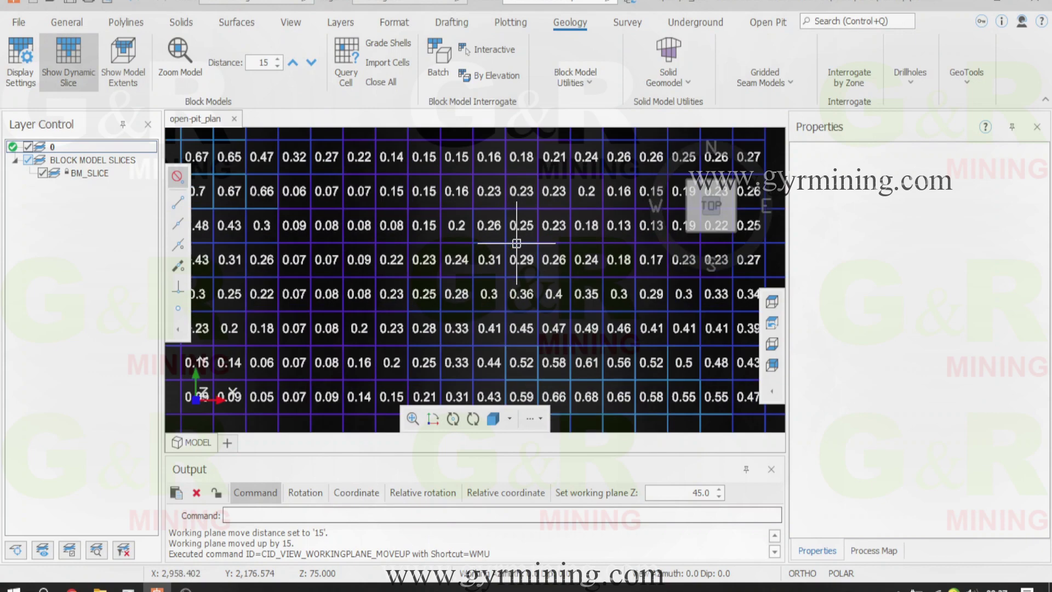
{"action": "scroll", "coordinate": [521, 252], "scroll_direction": "down", "scroll_amount": 2}
{"action": "scroll", "coordinate": [525, 266], "scroll_direction": "down", "scroll_amount": 2}
{"action": "scroll", "coordinate": [525, 266], "scroll_direction": "down", "scroll_amount": 2}
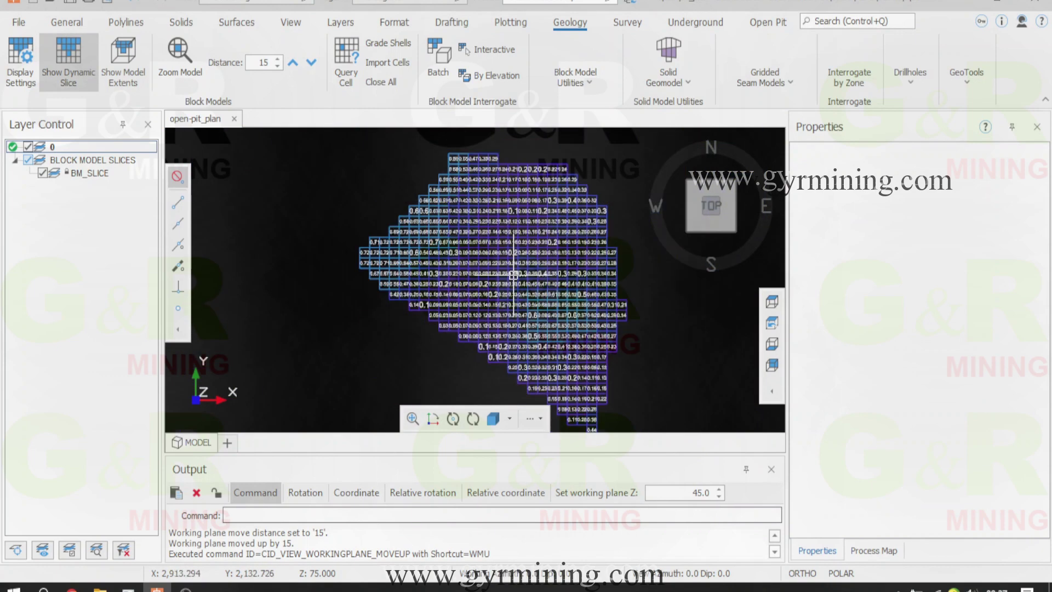
Lower the working plane 15 back to elevation 60.
{"action": "left_click", "coordinate": [308, 63]}
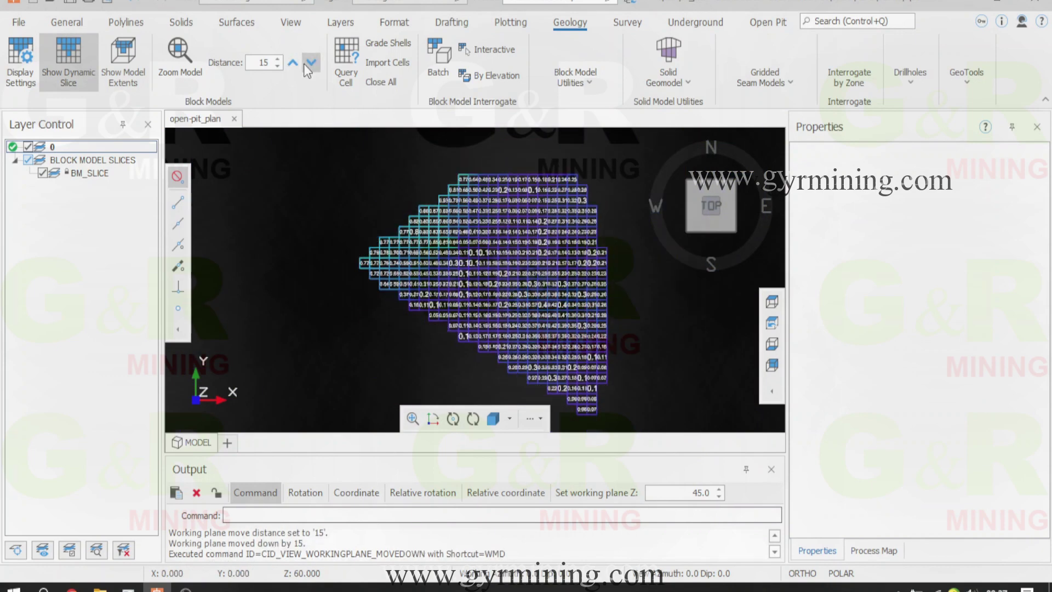
{"action": "scroll", "coordinate": [436, 262], "scroll_direction": "up", "scroll_amount": 3}
{"action": "scroll", "coordinate": [436, 262], "scroll_direction": "up", "scroll_amount": 2}
{"action": "scroll", "coordinate": [436, 262], "scroll_direction": "up", "scroll_amount": 2}
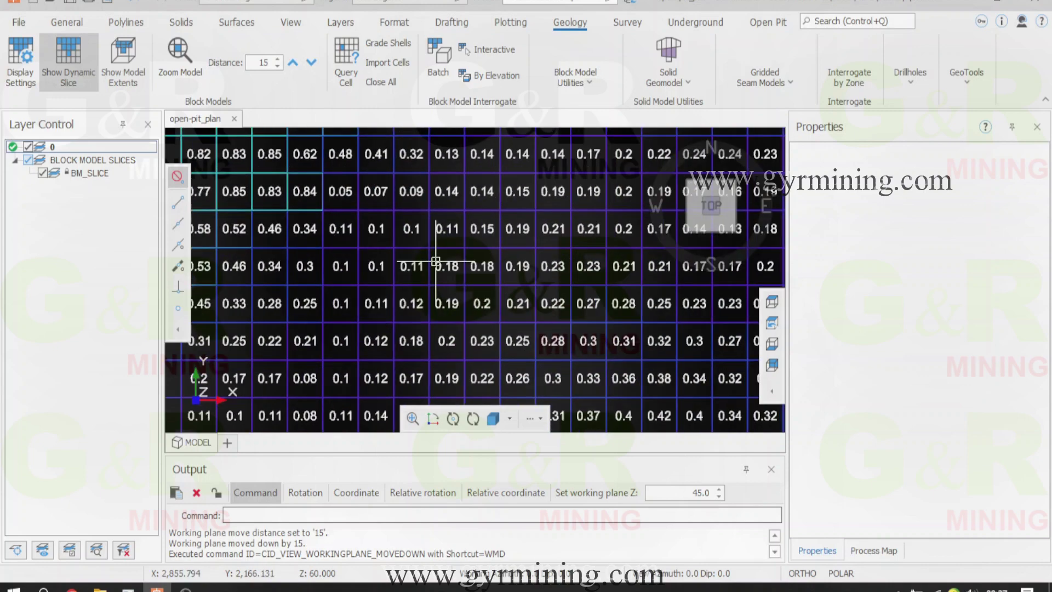
{"action": "left_click", "coordinate": [44, 174]}
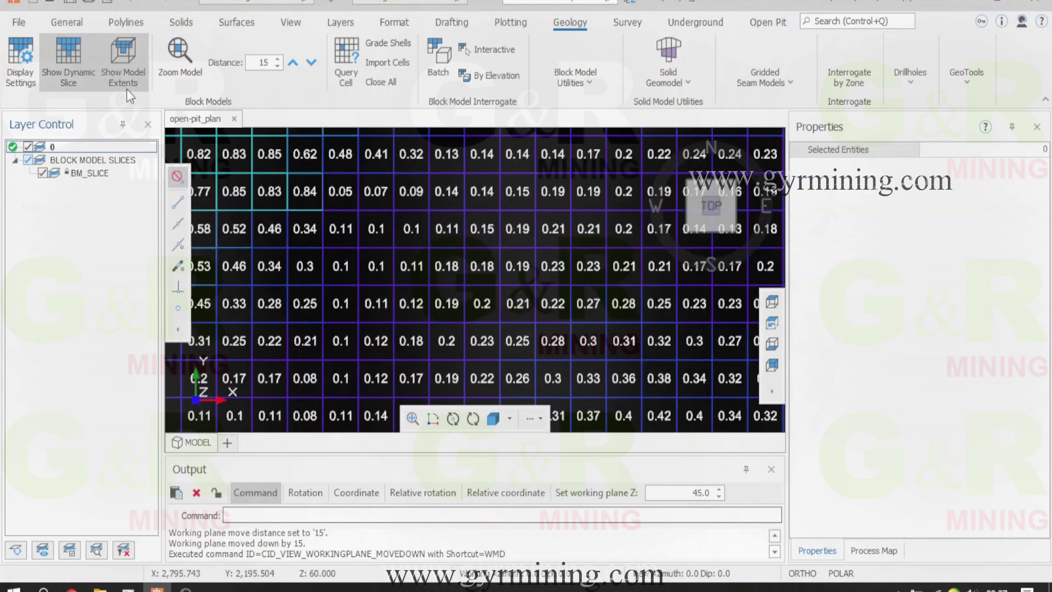
Add a new top-level layer named PIT in Layer Control.
{"action": "scroll", "coordinate": [438, 248], "scroll_direction": "down", "scroll_amount": 2}
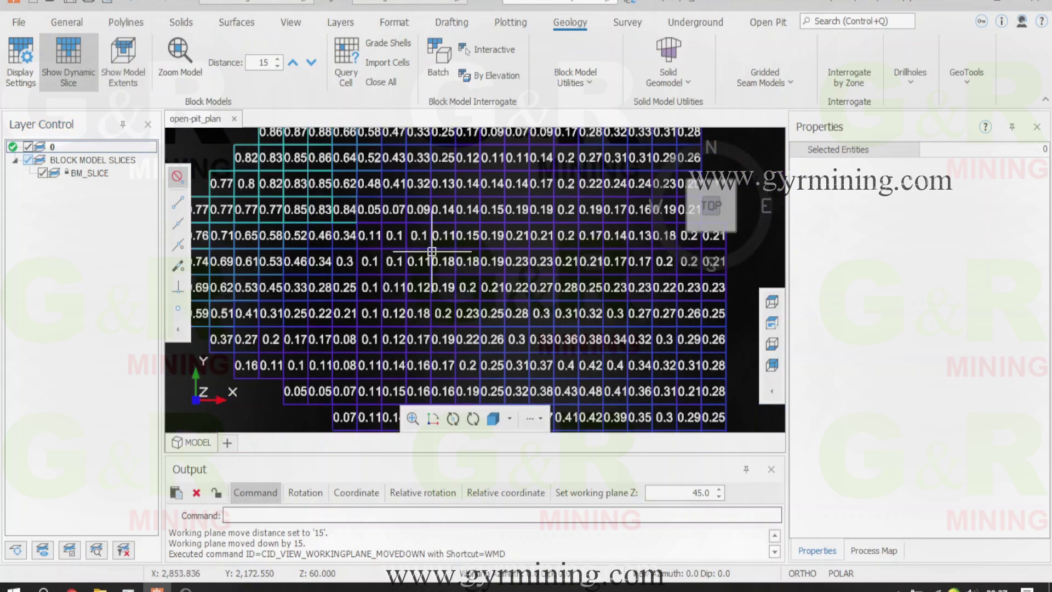
{"action": "right_click", "coordinate": [43, 212]}
{"action": "left_click", "coordinate": [91, 232]}
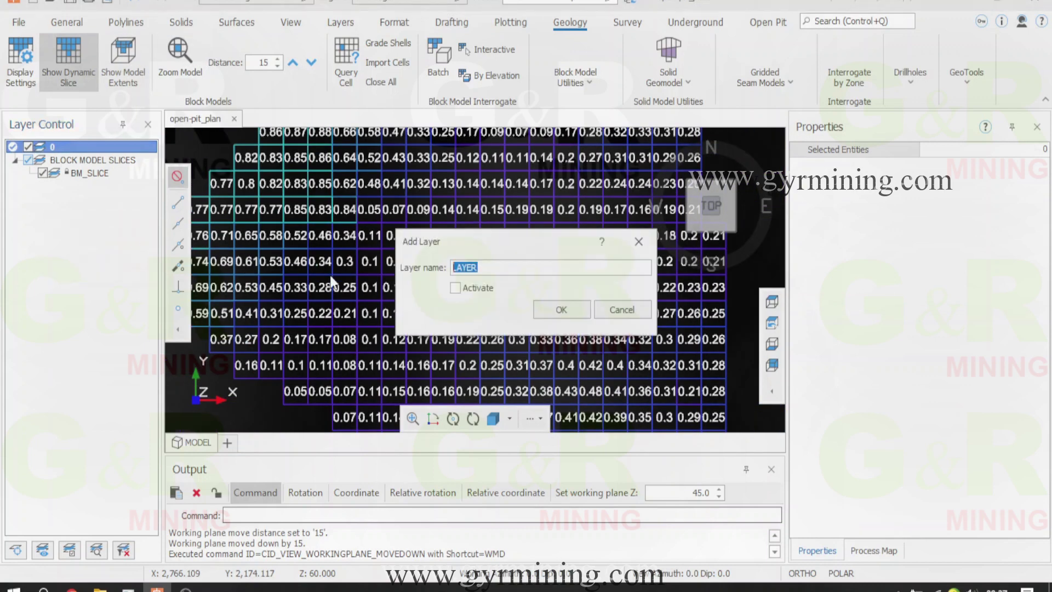
{"action": "type", "text": "pit"}
{"action": "left_click", "coordinate": [572, 309]}
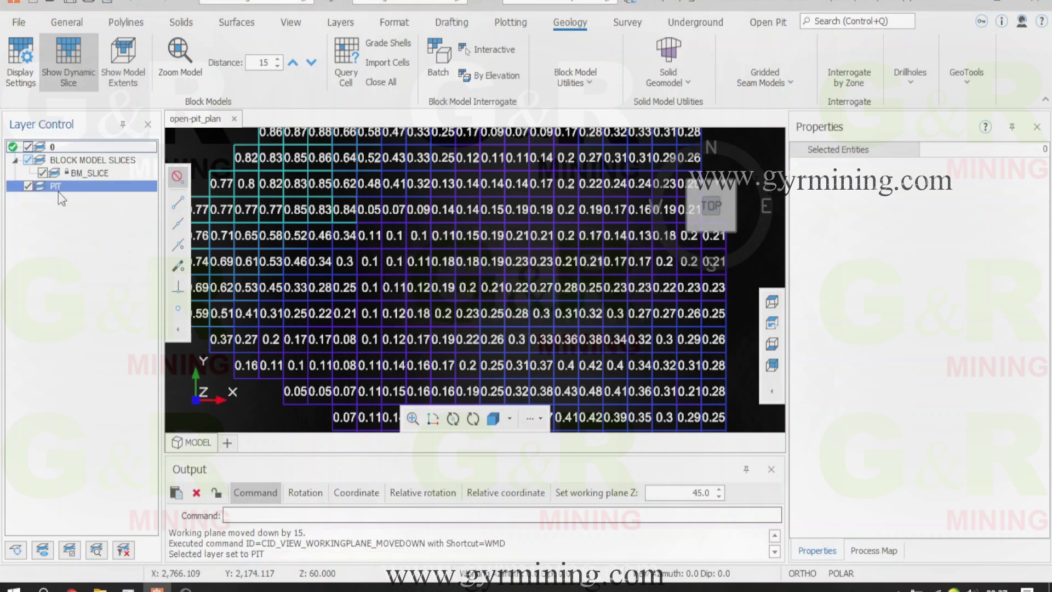
Add a PIT01 sublayer under PIT, make it active, and toggle the dynamic slice.
{"action": "right_click", "coordinate": [58, 191]}
{"action": "left_click", "coordinate": [100, 320]}
{"action": "type", "text": "pit01"}
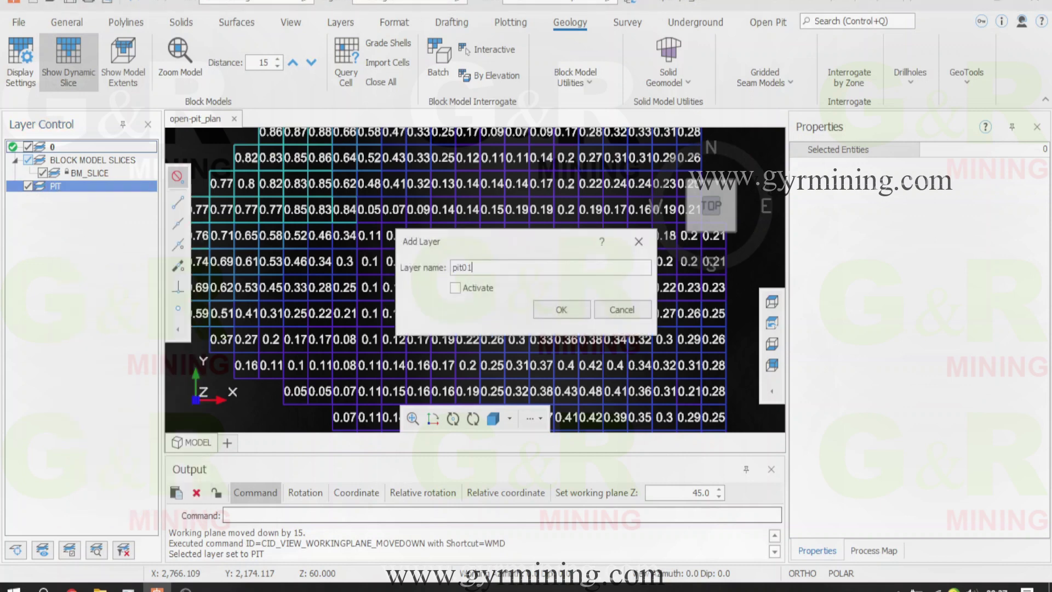
{"action": "left_click", "coordinate": [470, 290]}
{"action": "left_click", "coordinate": [570, 312]}
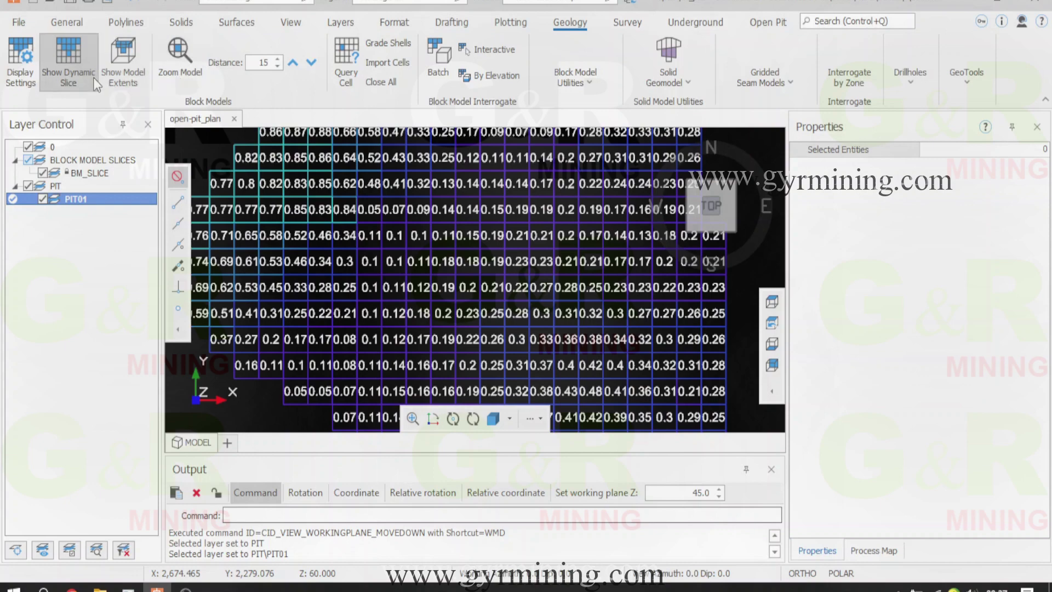
{"action": "left_click", "coordinate": [79, 78]}
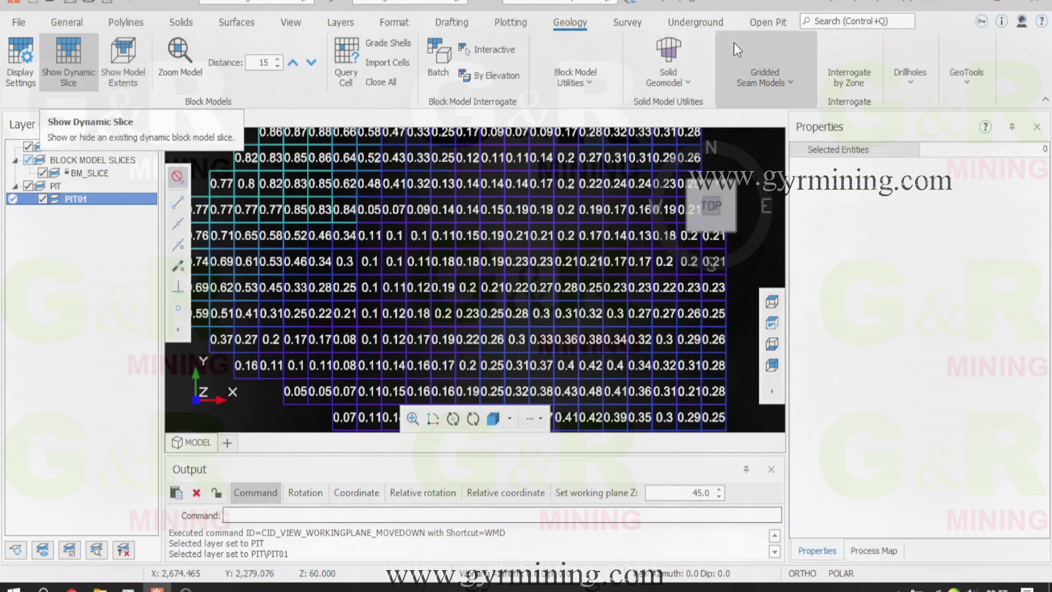
Open Pit Design from the Open Pit tab on layer PIT\PIT01 and position its window.
{"action": "left_click", "coordinate": [763, 25]}
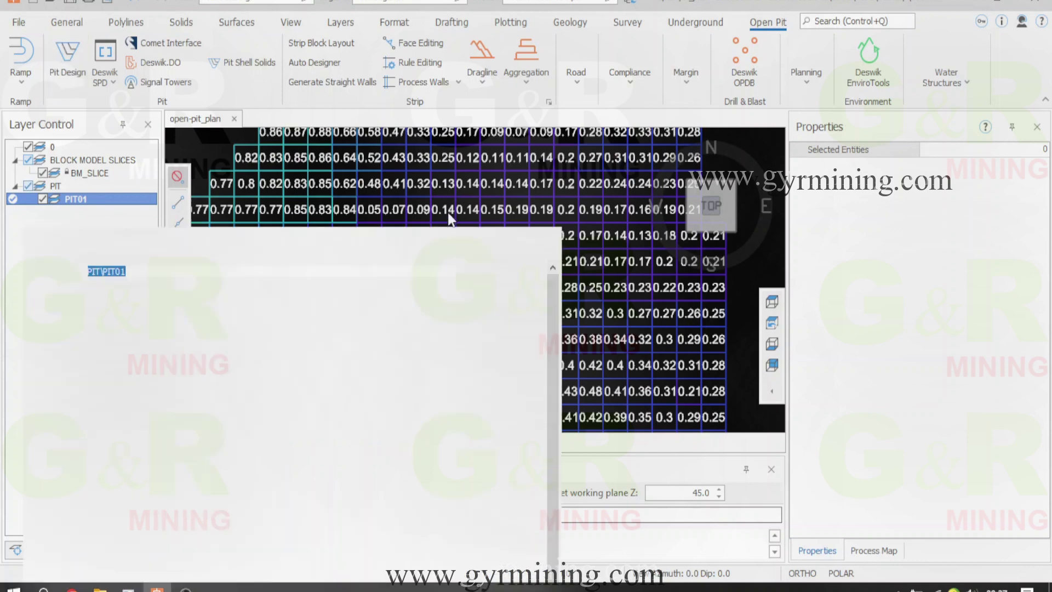
{"action": "mouse_move", "coordinate": [285, 244]}
{"action": "left_mouse_down"}
{"action": "mouse_move", "coordinate": [747, 192]}
{"action": "mouse_move", "coordinate": [306, 56]}
{"action": "left_mouse_up"}
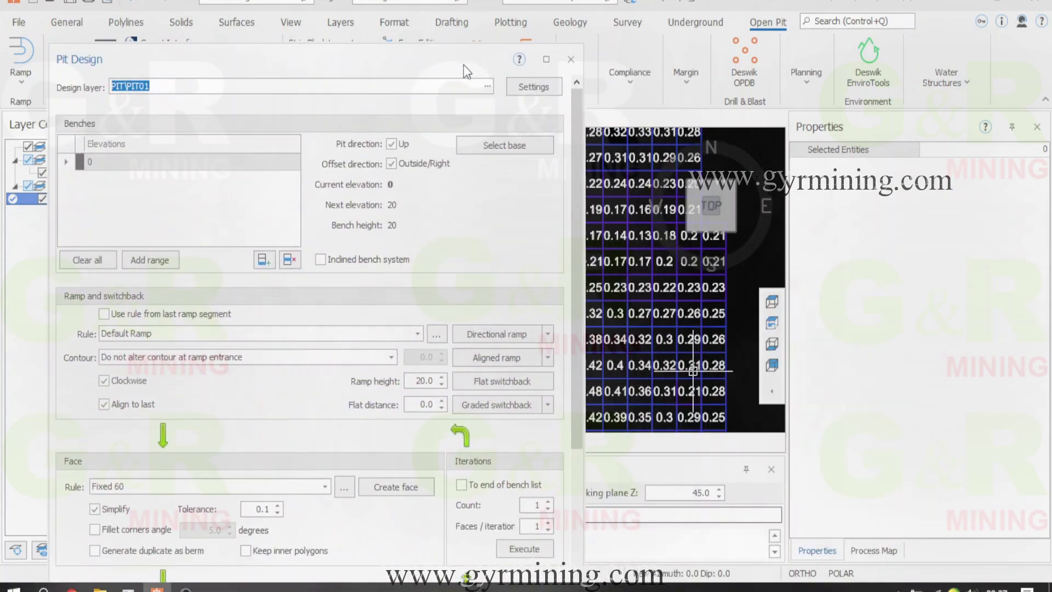
{"action": "mouse_move", "coordinate": [511, 65]}
{"action": "left_mouse_down"}
{"action": "mouse_move", "coordinate": [441, 45]}
{"action": "mouse_move", "coordinate": [393, 14]}
{"action": "left_mouse_up"}
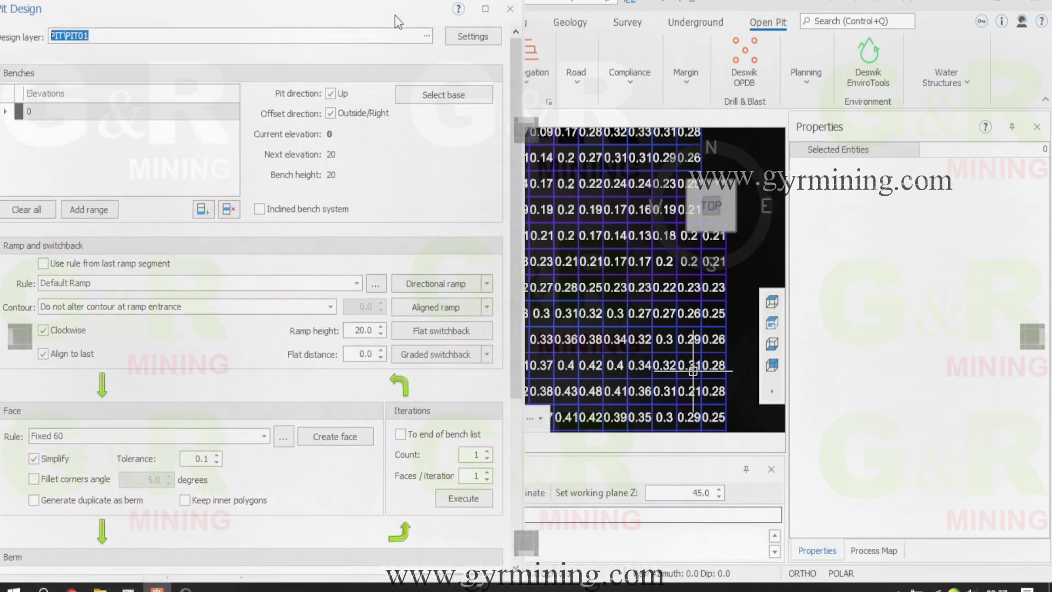
{"action": "left_click", "coordinate": [689, 439]}
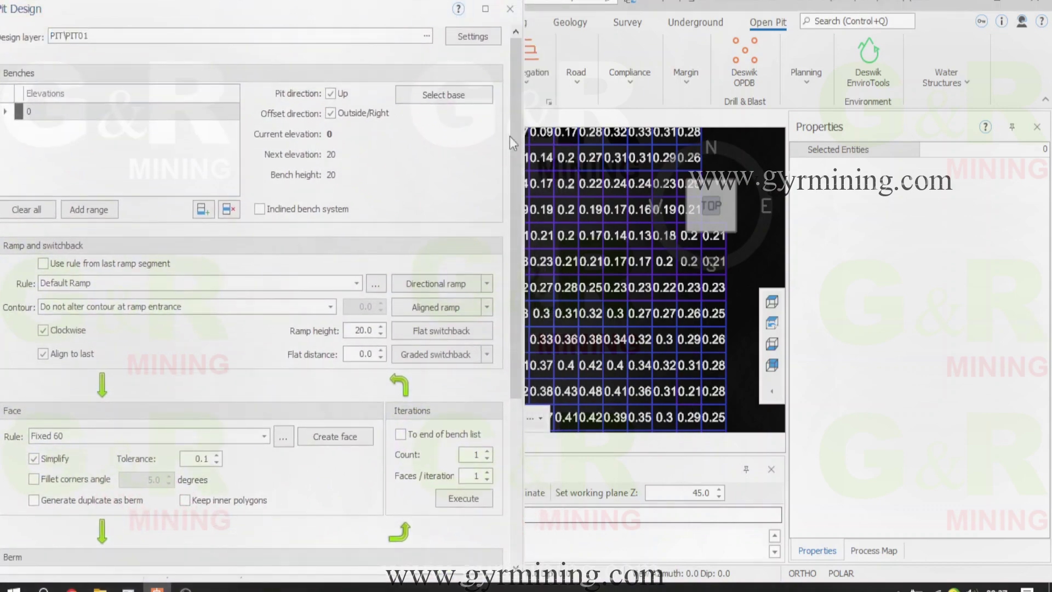
{"action": "left_click_drag", "start_coordinate": [368, 9], "coordinate": [265, 88]}
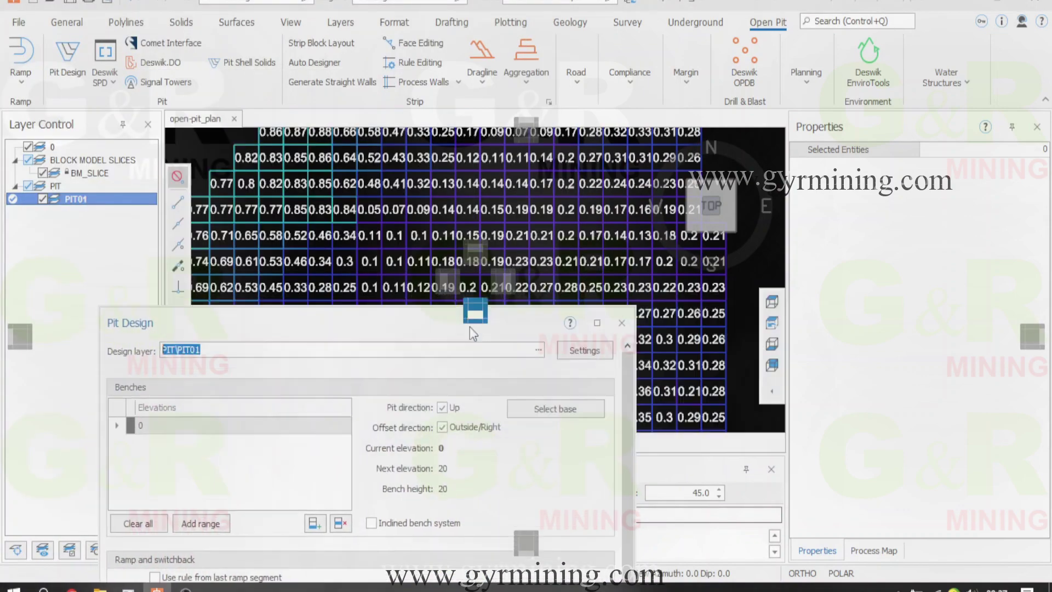
{"action": "scroll", "coordinate": [598, 246], "scroll_direction": "down", "scroll_amount": 2}
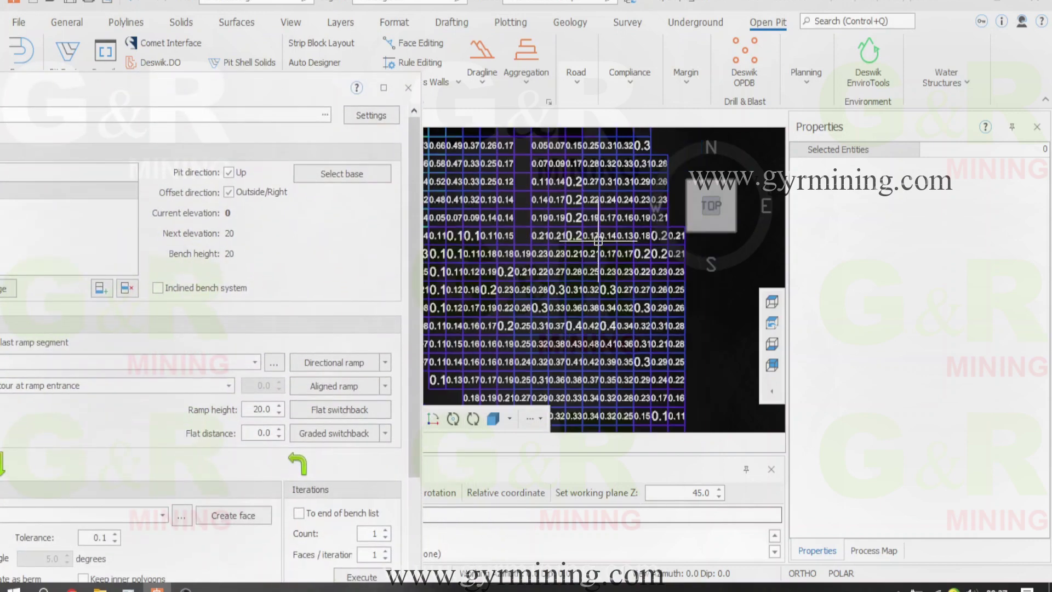
{"action": "scroll", "coordinate": [599, 234], "scroll_direction": "down", "scroll_amount": 2}
{"action": "scroll", "coordinate": [600, 234], "scroll_direction": "up", "scroll_amount": 2}
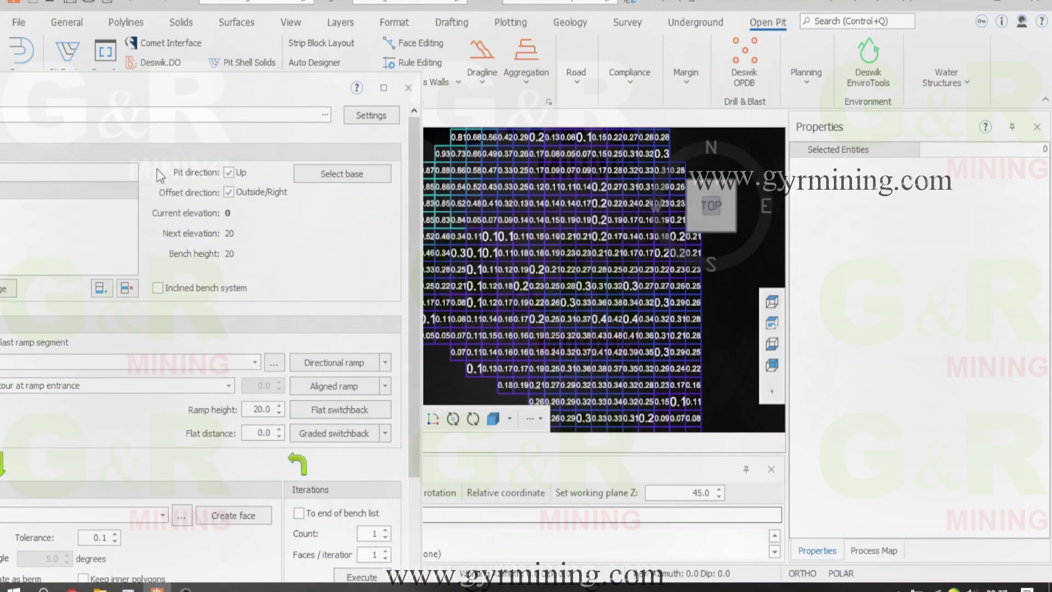
{"action": "mouse_move", "coordinate": [146, 87]}
{"action": "left_mouse_down"}
{"action": "mouse_move", "coordinate": [253, 127]}
{"action": "mouse_move", "coordinate": [298, 303]}
{"action": "left_mouse_up"}
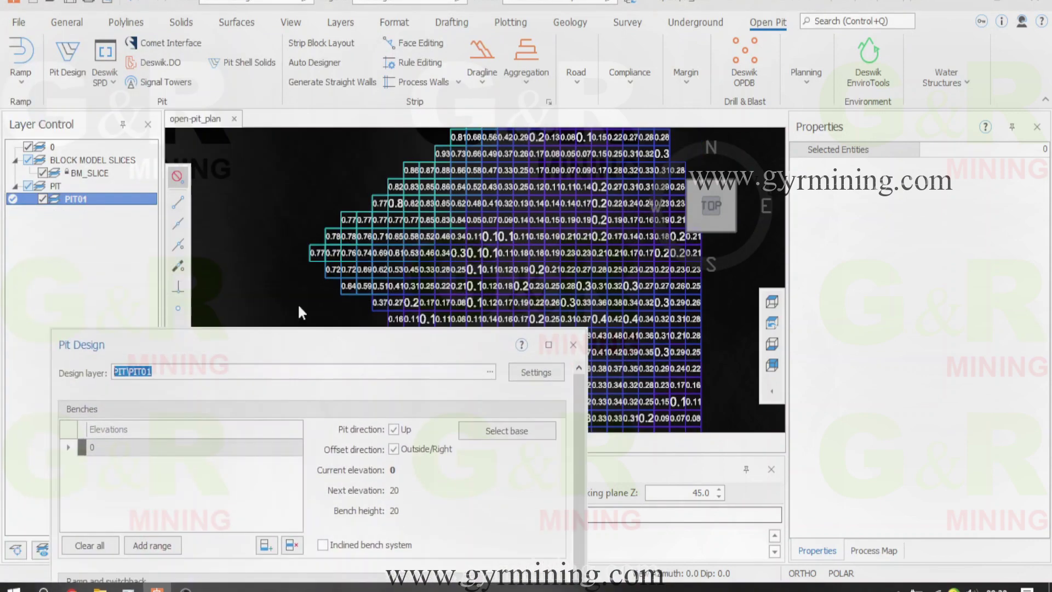
{"action": "left_click", "coordinate": [126, 22]}
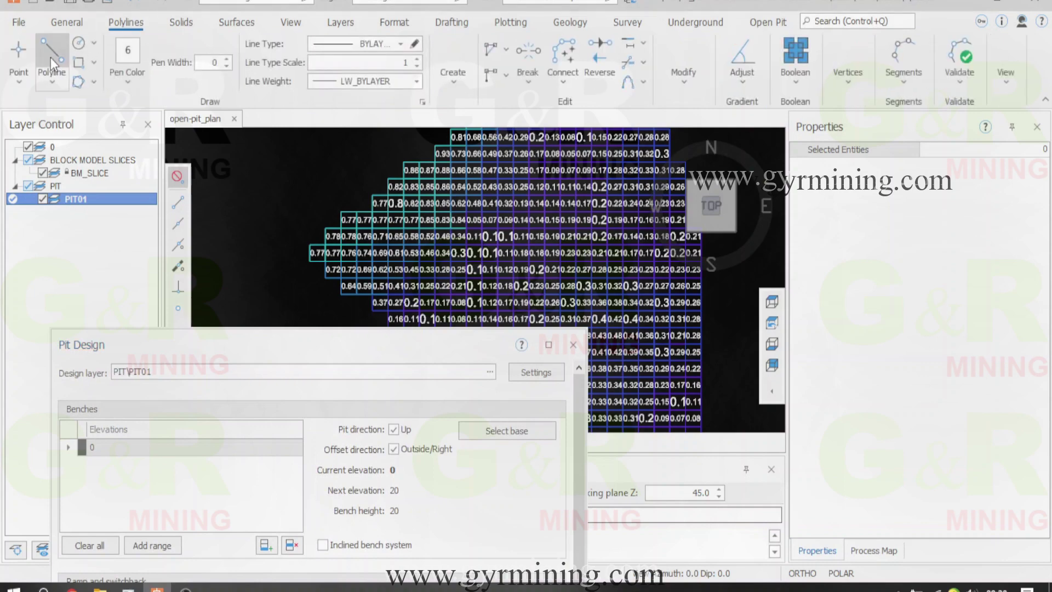
Trace a closed polyline pit outline over the block model grades.
{"action": "left_click_drag", "start_coordinate": [400, 344], "coordinate": [452, 449]}
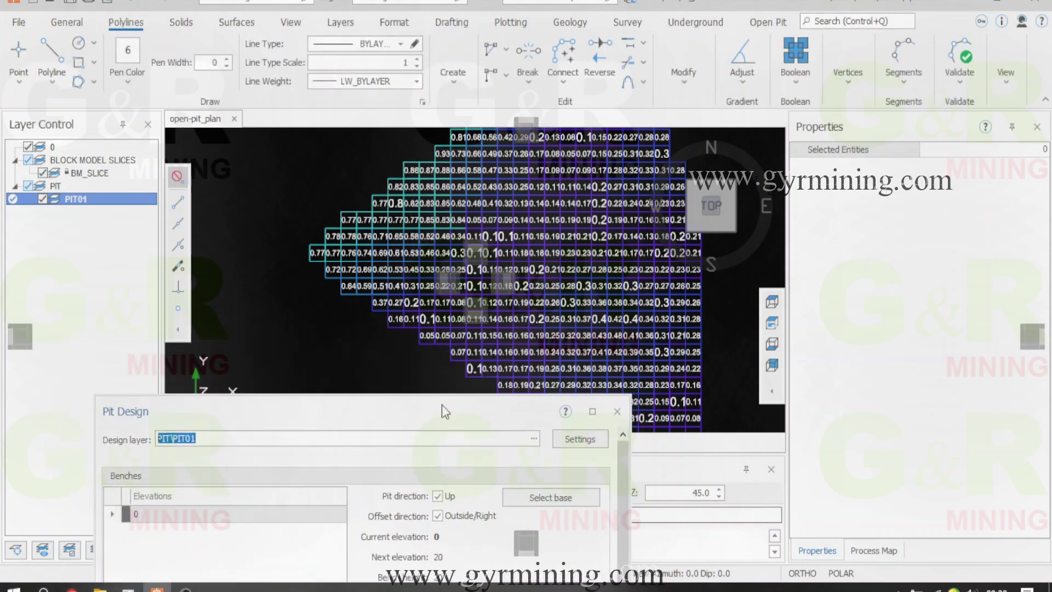
{"action": "scroll", "coordinate": [474, 266], "scroll_direction": "up", "scroll_amount": 3}
{"action": "scroll", "coordinate": [483, 274], "scroll_direction": "up", "scroll_amount": 2}
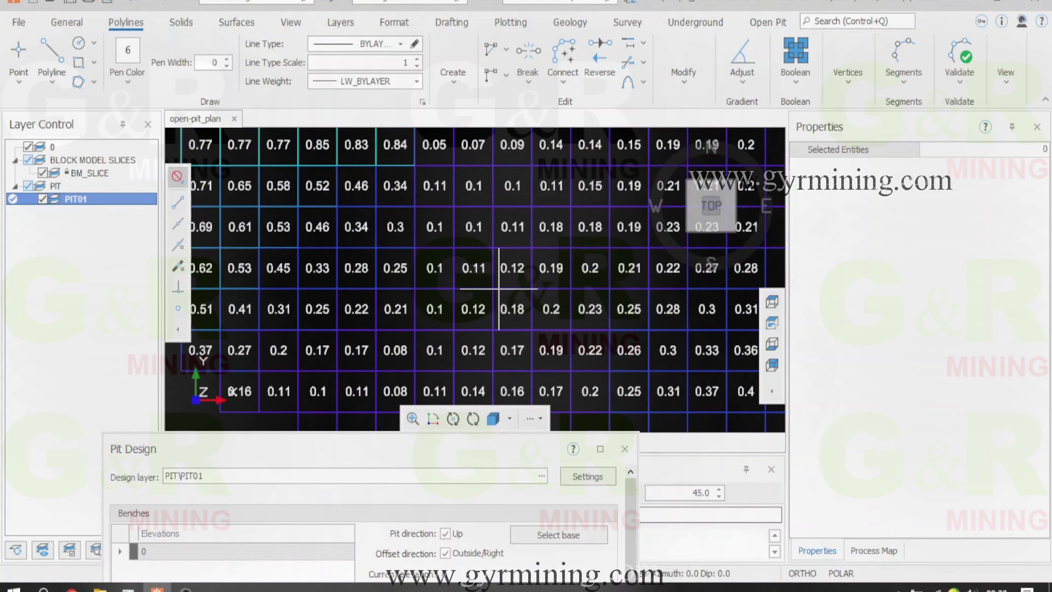
{"action": "scroll", "coordinate": [480, 250], "scroll_direction": "down", "scroll_amount": 2}
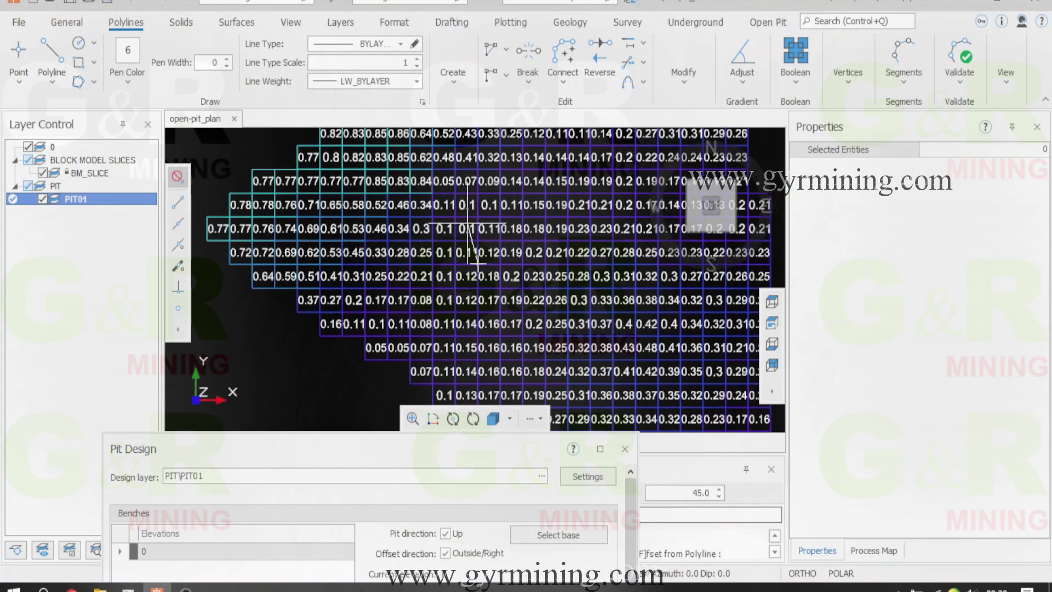
{"action": "scroll", "coordinate": [468, 219], "scroll_direction": "down", "scroll_amount": 1}
{"action": "mouse_move", "coordinate": [469, 218]}
{"action": "left_mouse_down"}
{"action": "mouse_move", "coordinate": [481, 183]}
{"action": "mouse_move", "coordinate": [533, 158]}
{"action": "mouse_move", "coordinate": [606, 176]}
{"action": "mouse_move", "coordinate": [630, 251]}
{"action": "mouse_move", "coordinate": [625, 306]}
{"action": "mouse_move", "coordinate": [595, 341]}
{"action": "left_mouse_up"}
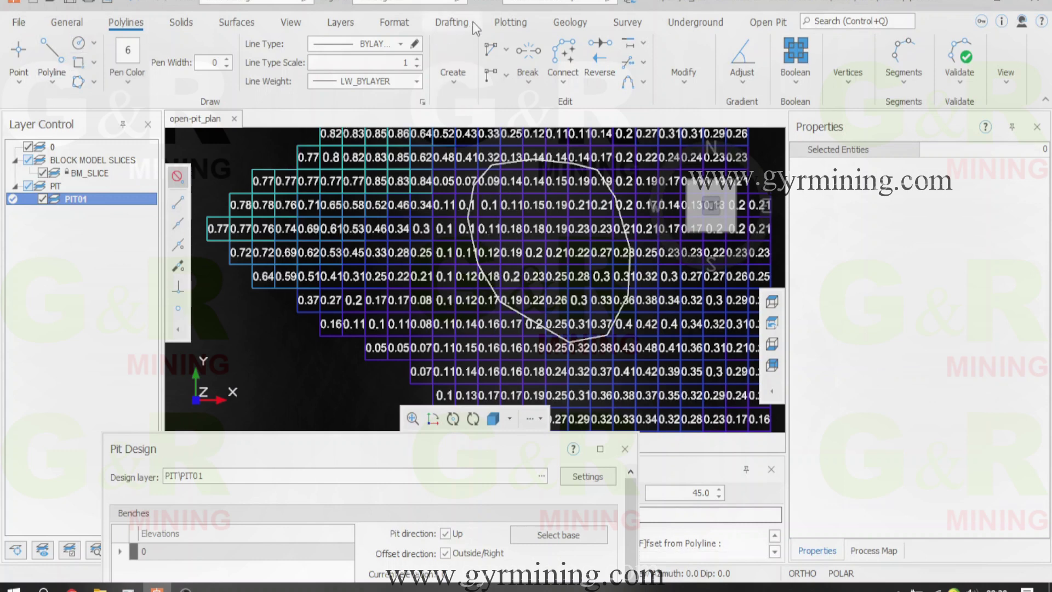
{"action": "left_click", "coordinate": [570, 22]}
{"action": "left_click", "coordinate": [64, 74]}
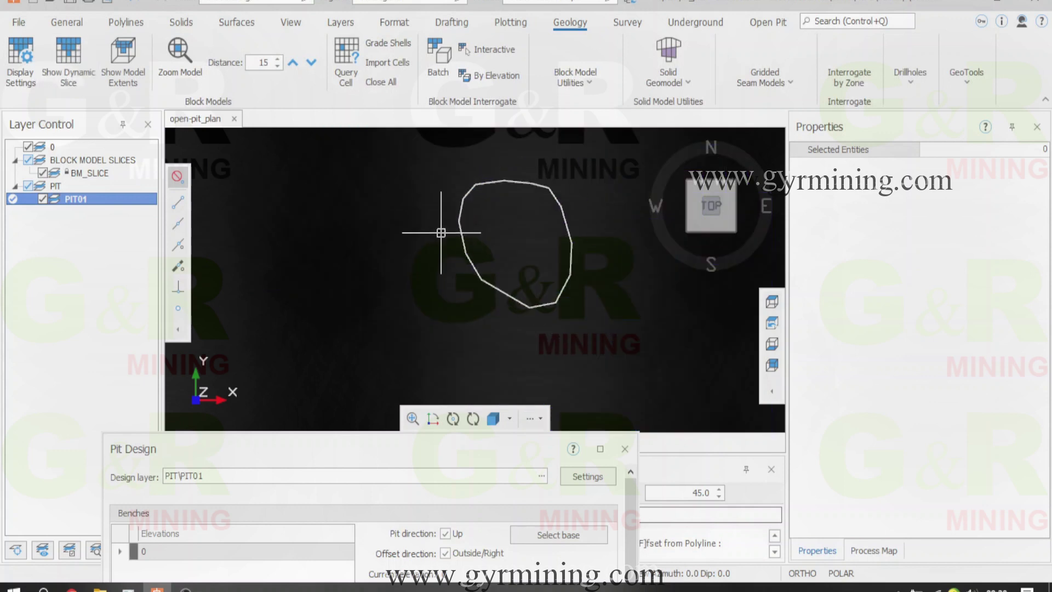
{"action": "scroll", "coordinate": [522, 213], "scroll_direction": "up", "scroll_amount": 1}
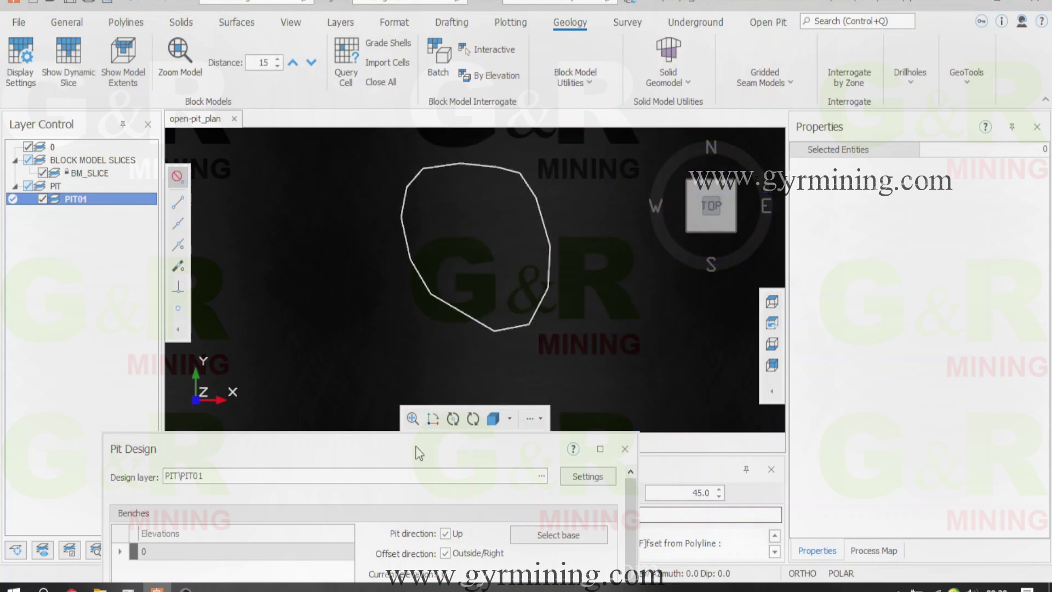
{"action": "left_click_drag", "start_coordinate": [418, 452], "coordinate": [323, 21]}
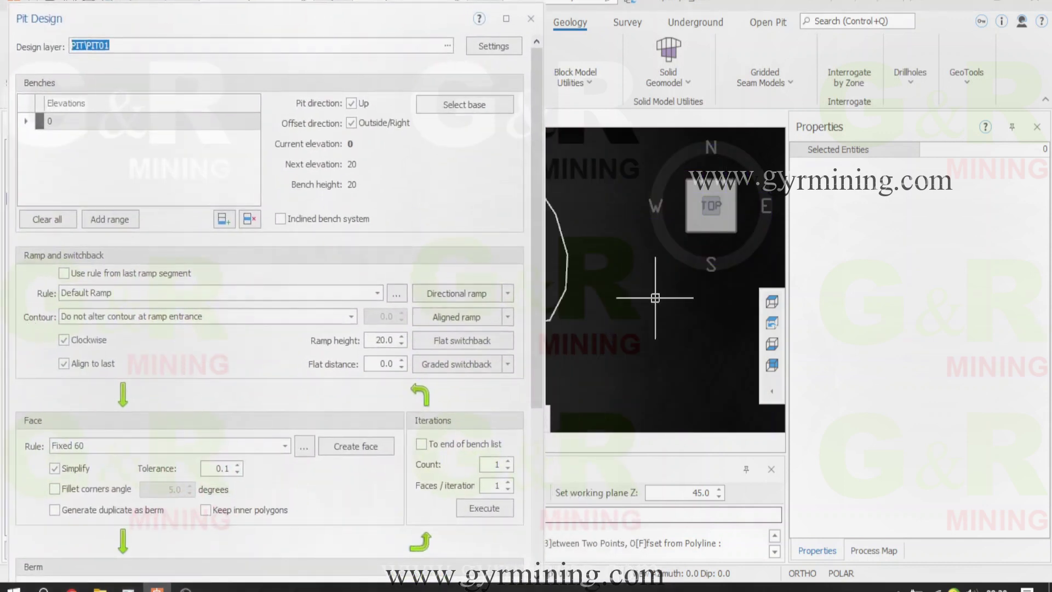
{"action": "left_click", "coordinate": [566, 255]}
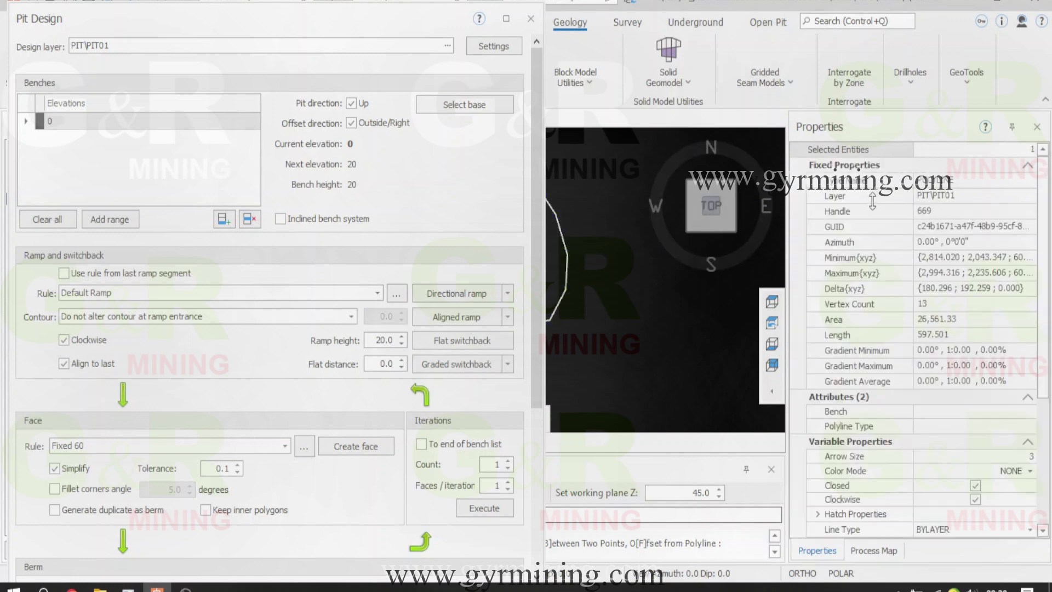
{"action": "scroll", "coordinate": [1040, 392], "scroll_direction": "down", "scroll_amount": 1}
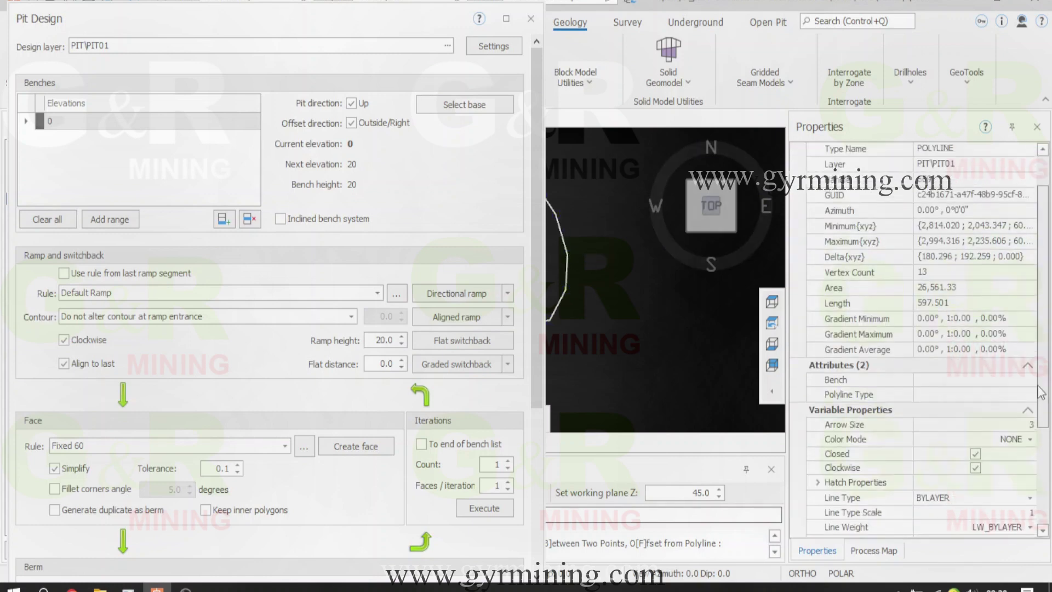
{"action": "scroll", "coordinate": [1040, 391], "scroll_direction": "down", "scroll_amount": 5}
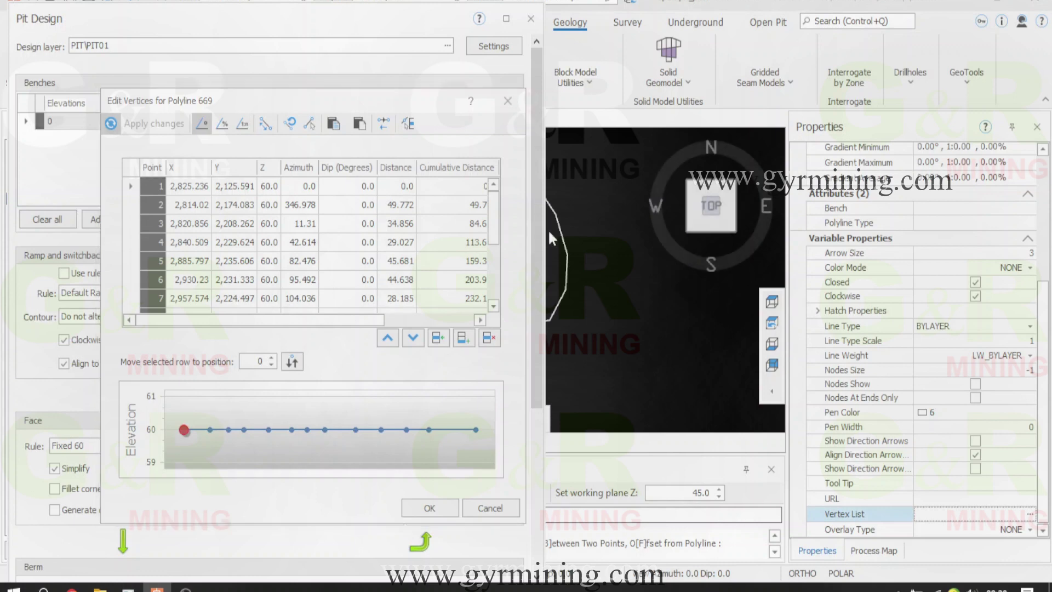
{"action": "left_click", "coordinate": [268, 169]}
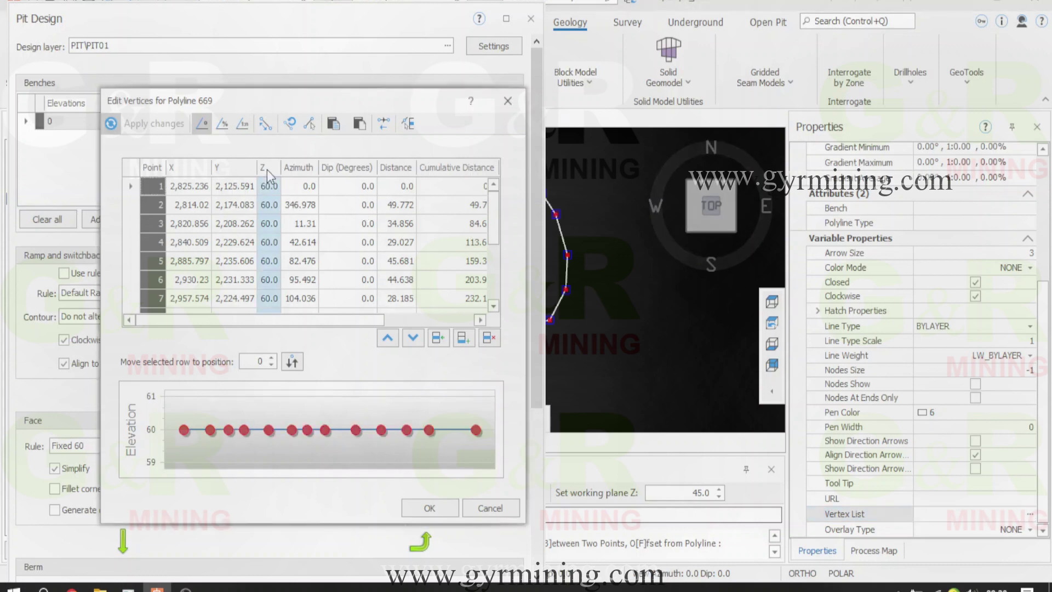
{"action": "left_click", "coordinate": [508, 101]}
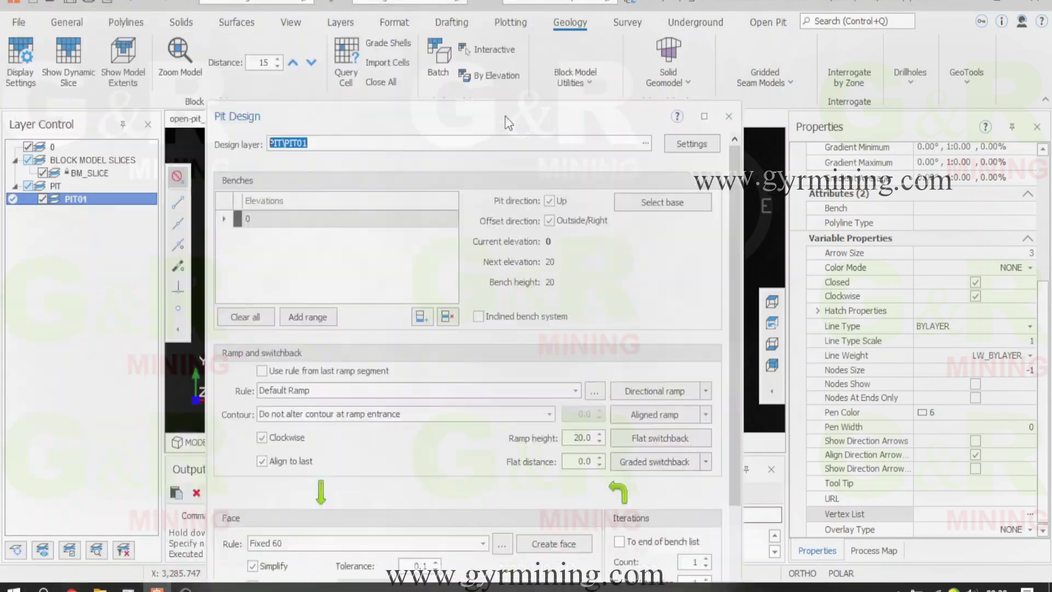
{"action": "mouse_move", "coordinate": [508, 123]}
{"action": "left_mouse_down"}
{"action": "mouse_move", "coordinate": [234, 97]}
{"action": "mouse_move", "coordinate": [534, 239]}
{"action": "mouse_move", "coordinate": [512, 182]}
{"action": "left_mouse_up"}
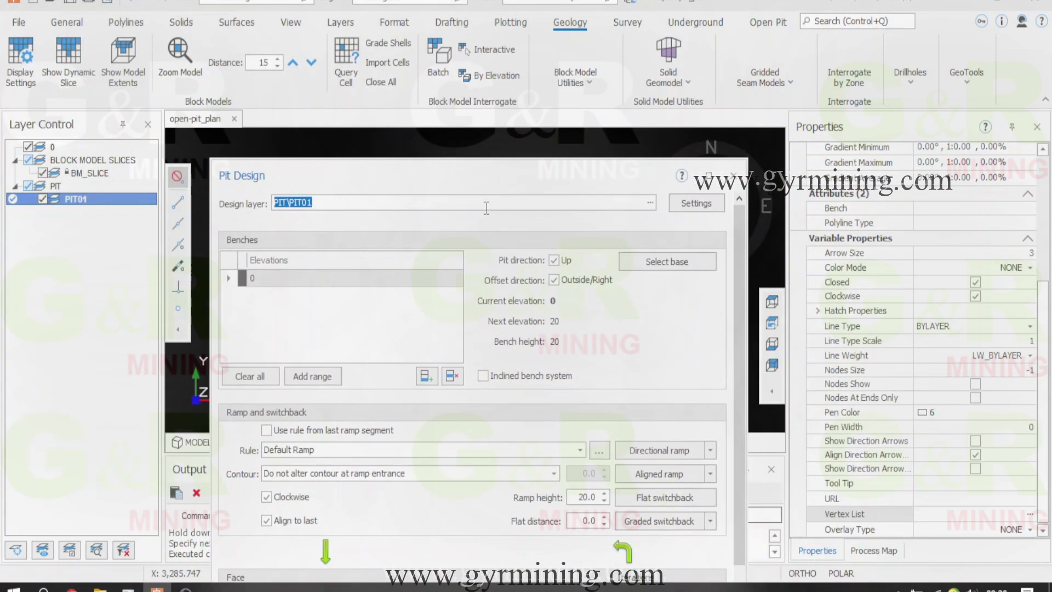
Select the pit outline polyline as the Pit Design base.
{"action": "left_click", "coordinate": [658, 257]}
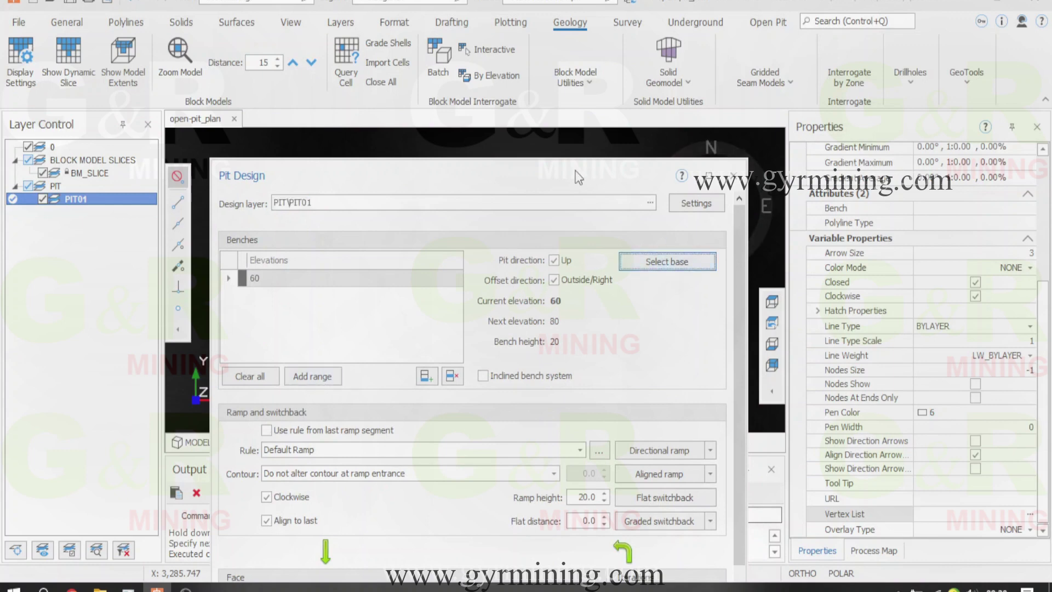
{"action": "left_click", "coordinate": [451, 231]}
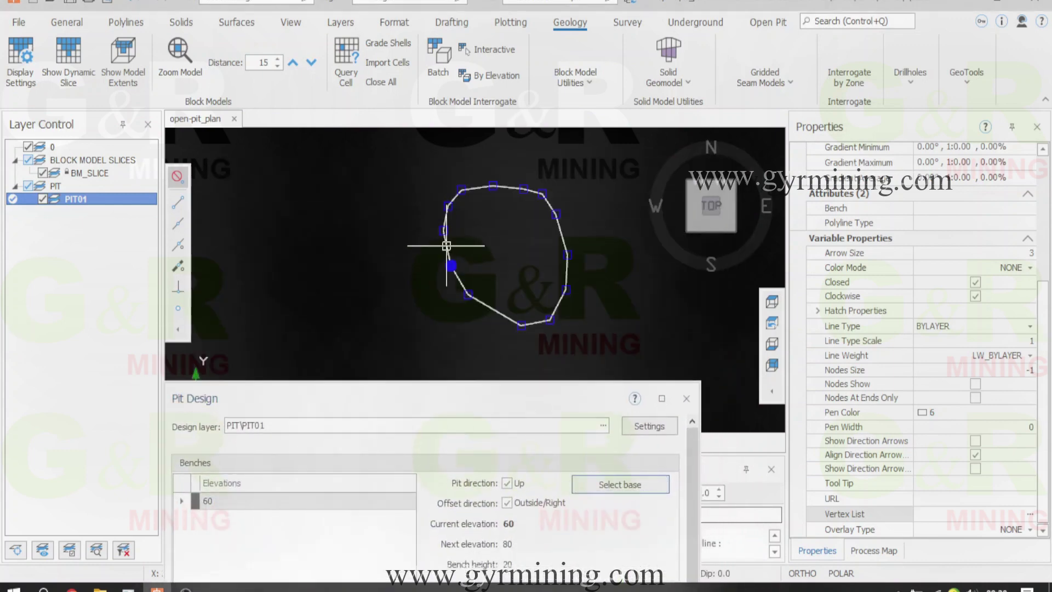
{"action": "right_click", "coordinate": [490, 228]}
{"action": "key", "text": "Escape"}
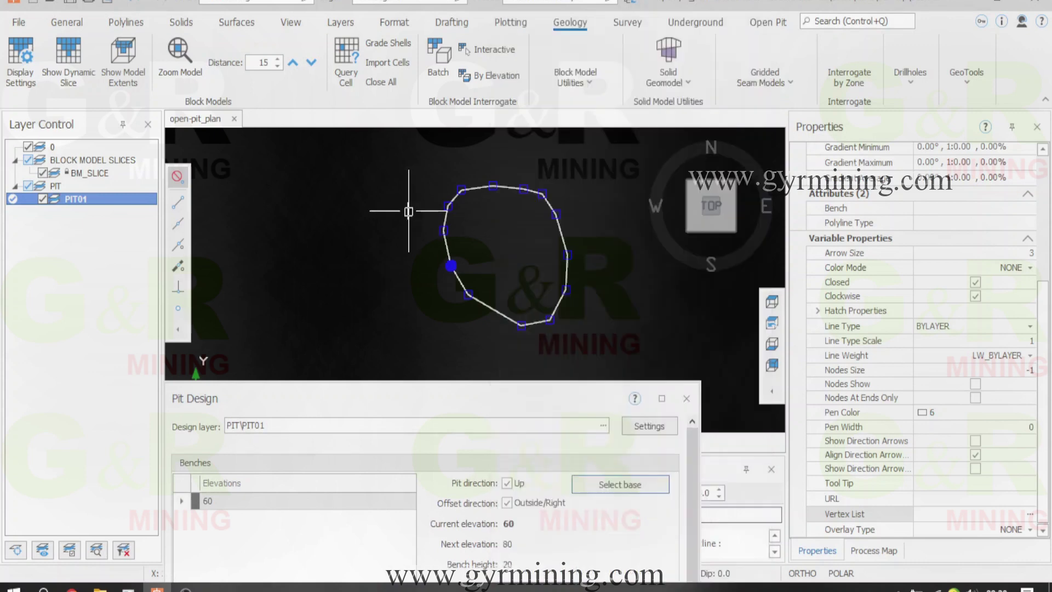
{"action": "key", "text": "Escape"}
{"action": "left_click", "coordinate": [639, 488]}
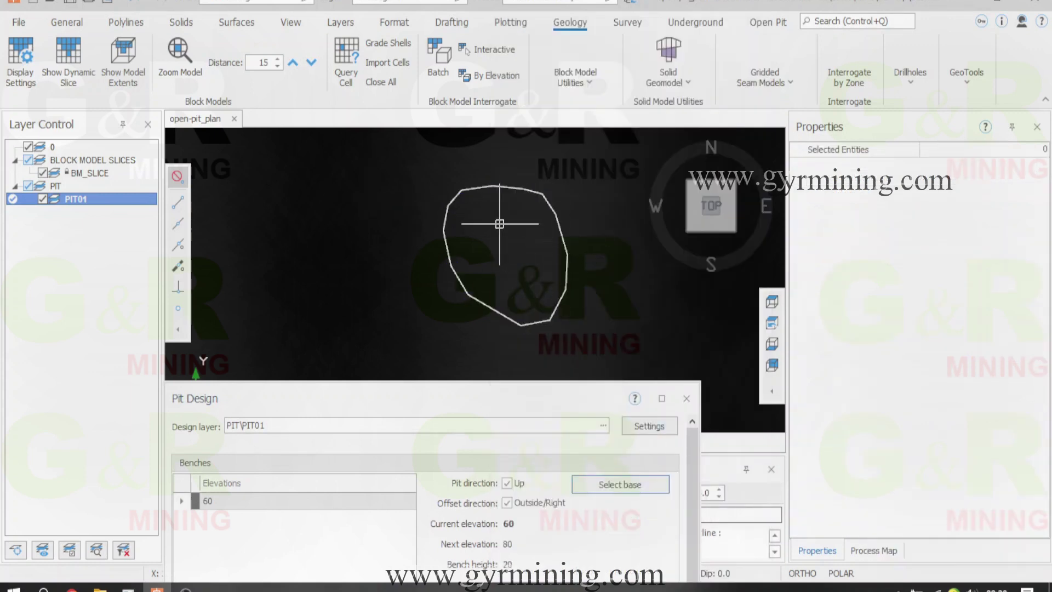
{"action": "left_click_drag", "start_coordinate": [447, 405], "coordinate": [502, 167]}
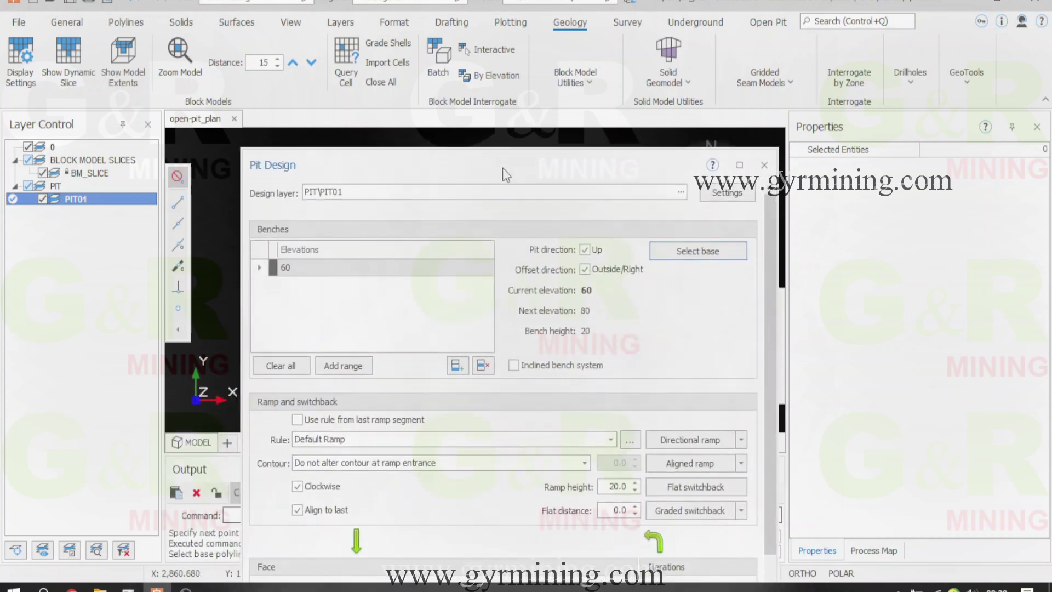
Fill the bench list from base elevation 60 upward in 15-high benches.
{"action": "double_click", "coordinate": [296, 268]}
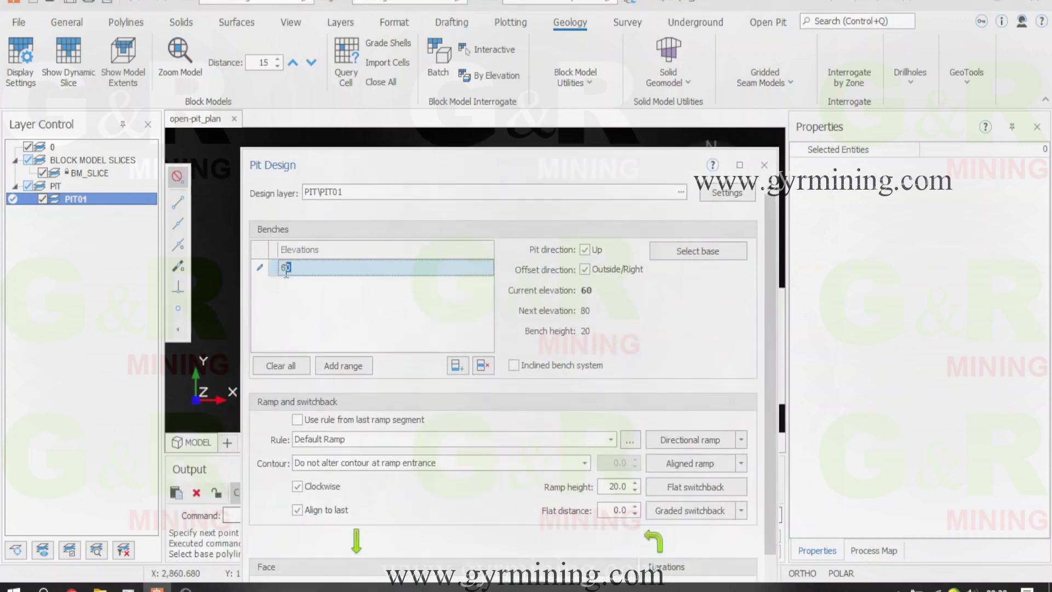
{"action": "left_click", "coordinate": [337, 368]}
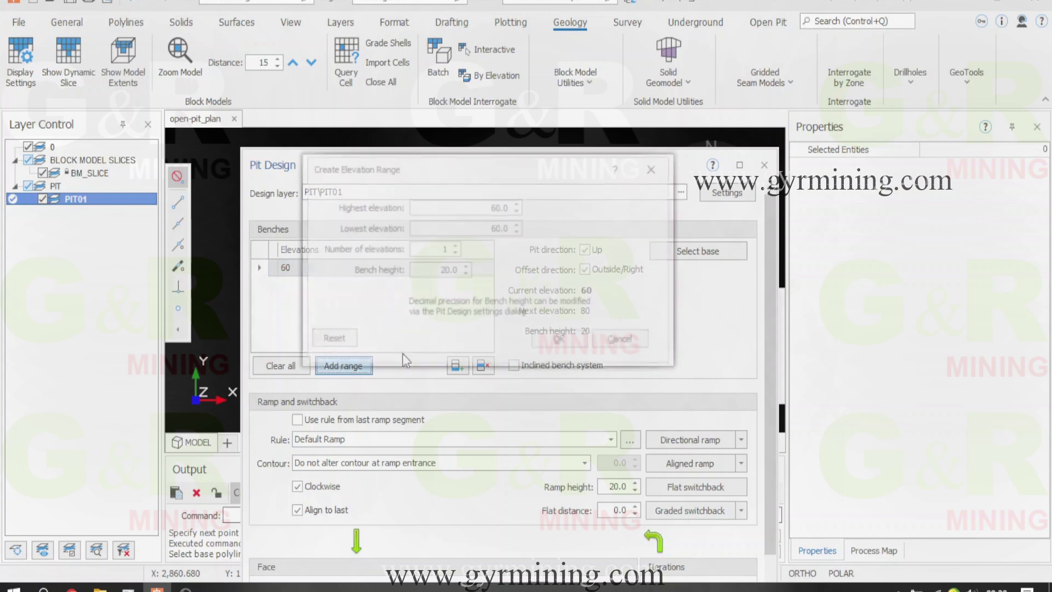
{"action": "double_click", "coordinate": [437, 273]}
{"action": "type", "text": "15"}
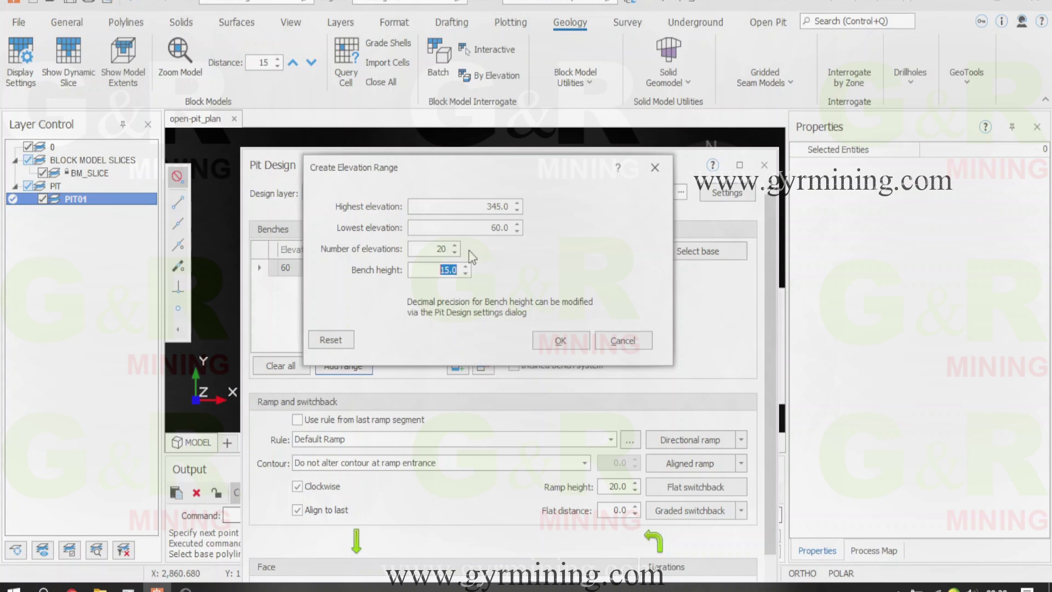
{"action": "left_click", "coordinate": [559, 341]}
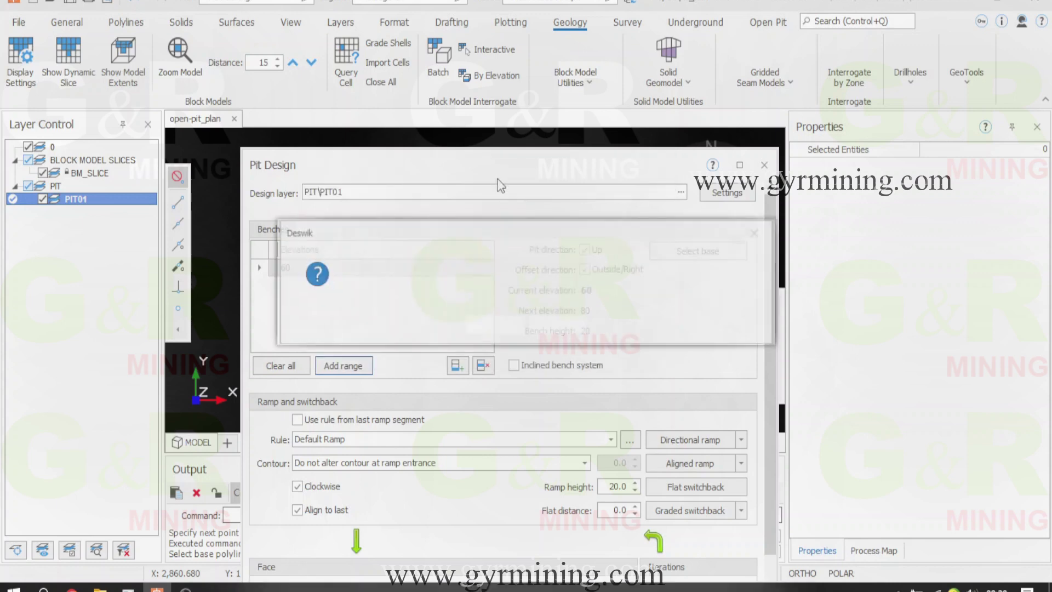
{"action": "left_click", "coordinate": [481, 324]}
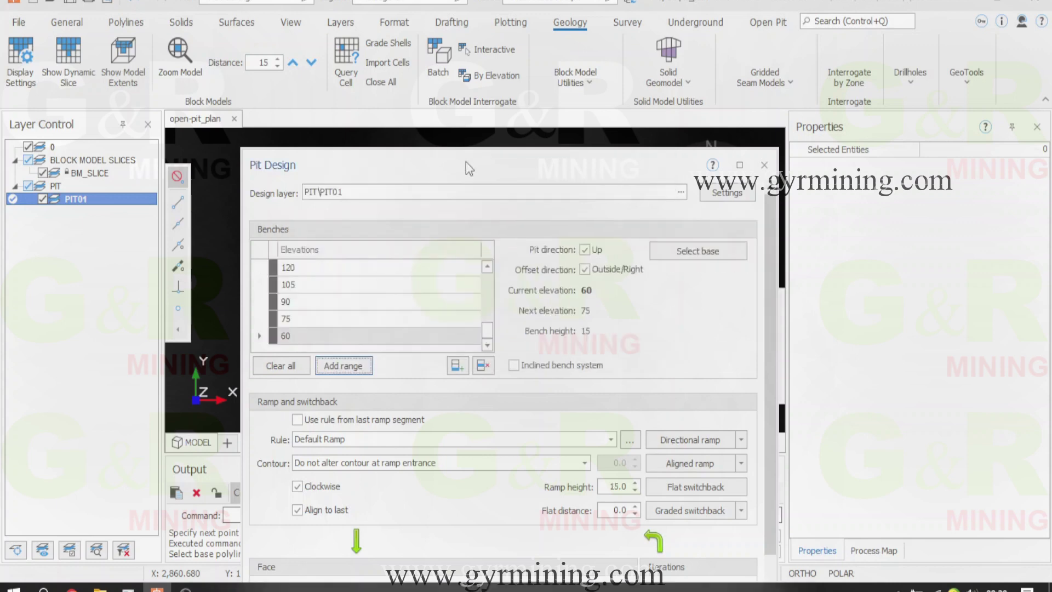
{"action": "mouse_move", "coordinate": [466, 162]}
{"action": "left_mouse_down"}
{"action": "mouse_move", "coordinate": [347, 33]}
{"action": "mouse_move", "coordinate": [185, 6]}
{"action": "left_mouse_up"}
{"action": "scroll", "coordinate": [615, 364], "scroll_direction": "down", "scroll_amount": 3}
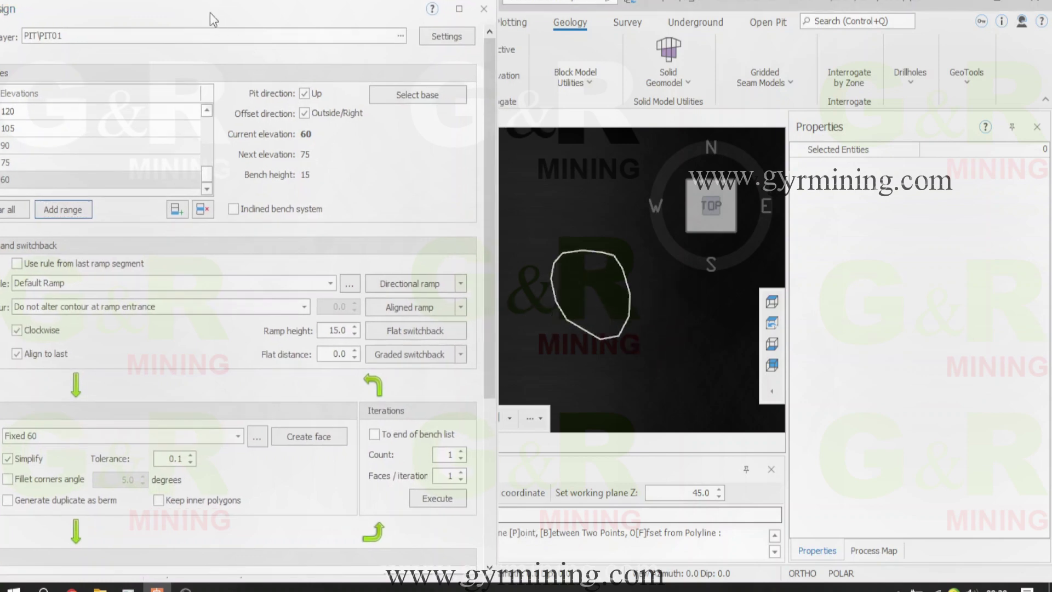
Create a ramp rule configuration named ramp_30 with width 30 at 10% gradient.
{"action": "left_click_drag", "start_coordinate": [210, 12], "coordinate": [241, 1]}
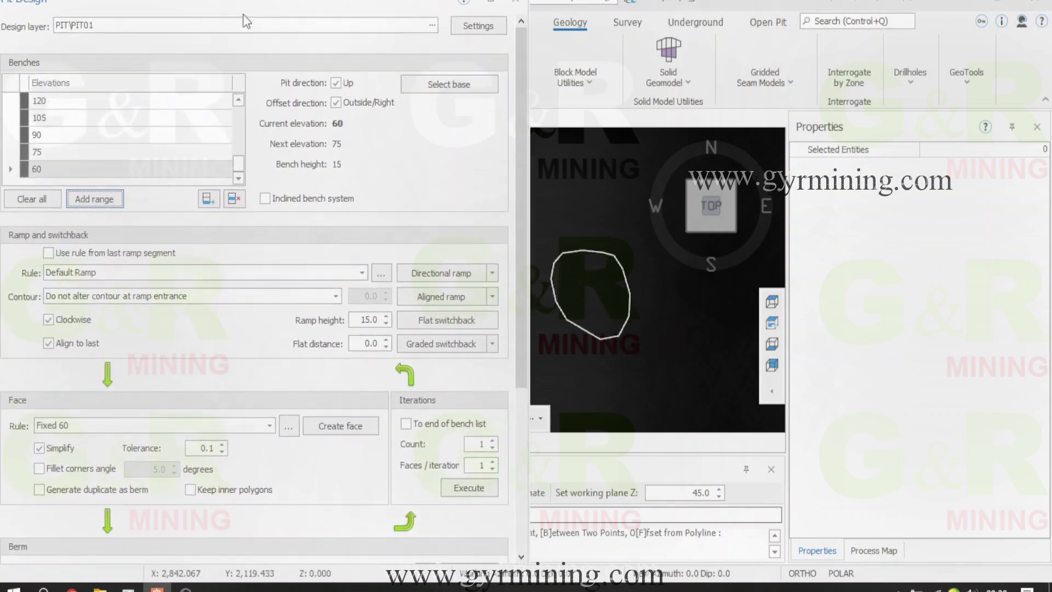
{"action": "left_click", "coordinate": [381, 273]}
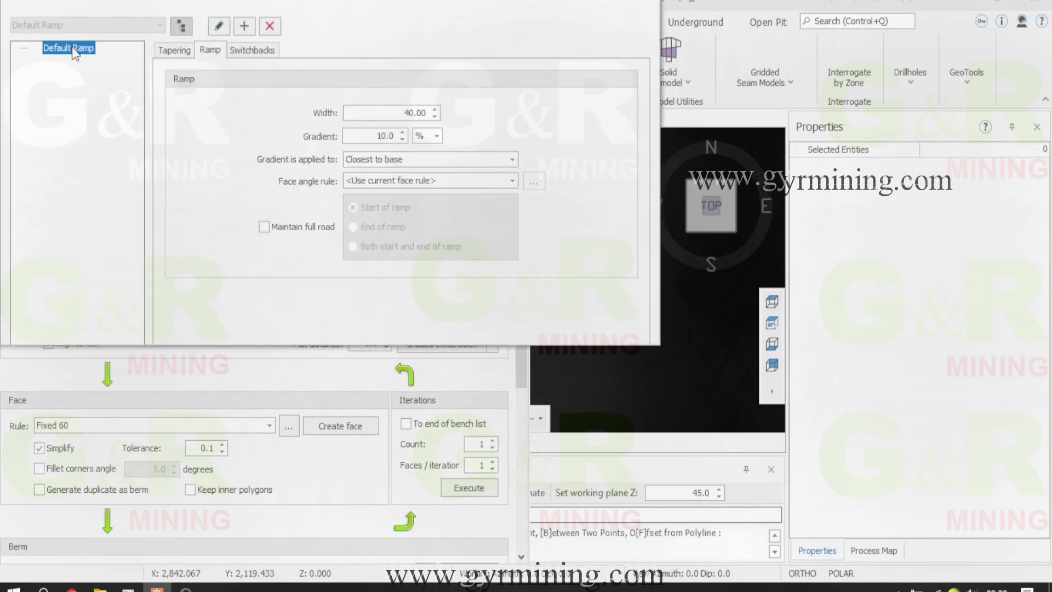
{"action": "left_click", "coordinate": [244, 26]}
{"action": "type", "text": "ramp_30"}
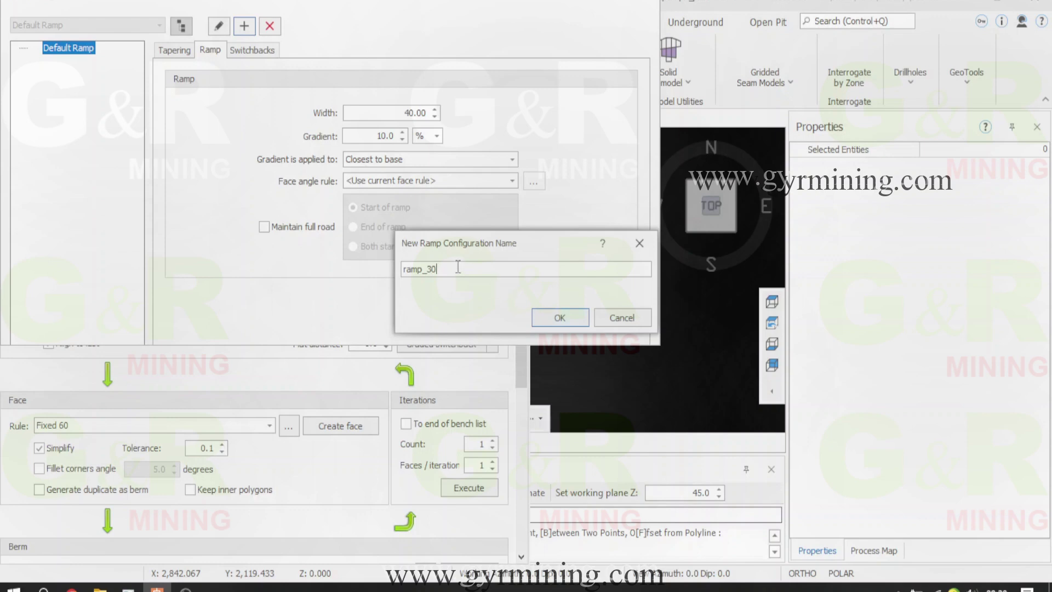
{"action": "left_click", "coordinate": [538, 316]}
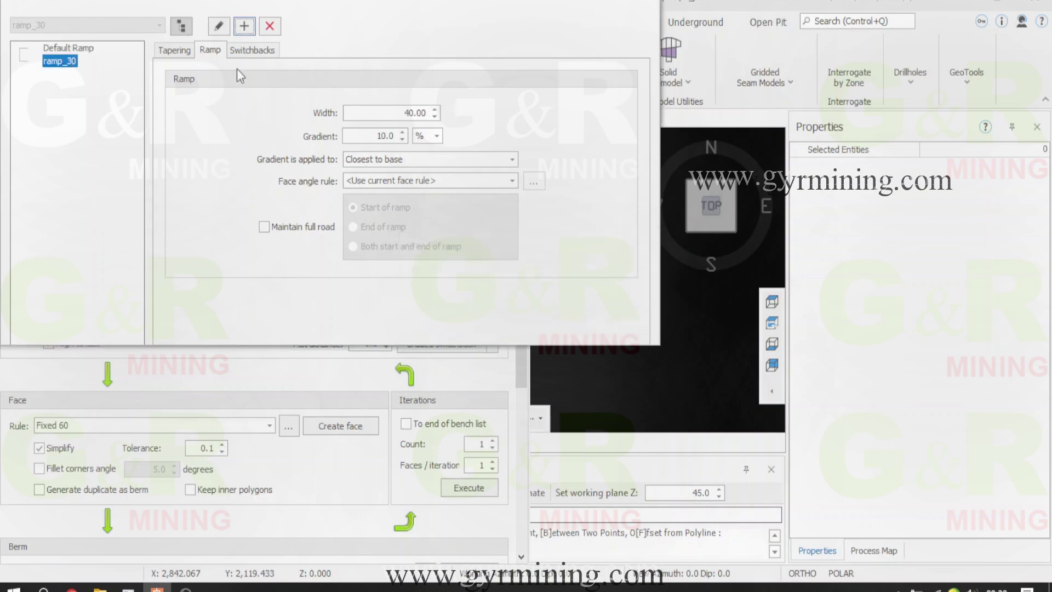
{"action": "left_click", "coordinate": [397, 113]}
{"action": "type", "text": "3"}
{"action": "left_click", "coordinate": [387, 135]}
{"action": "left_click", "coordinate": [52, 48]}
{"action": "left_click", "coordinate": [73, 64]}
{"action": "left_click_drag", "start_coordinate": [501, 345], "coordinate": [507, 572]}
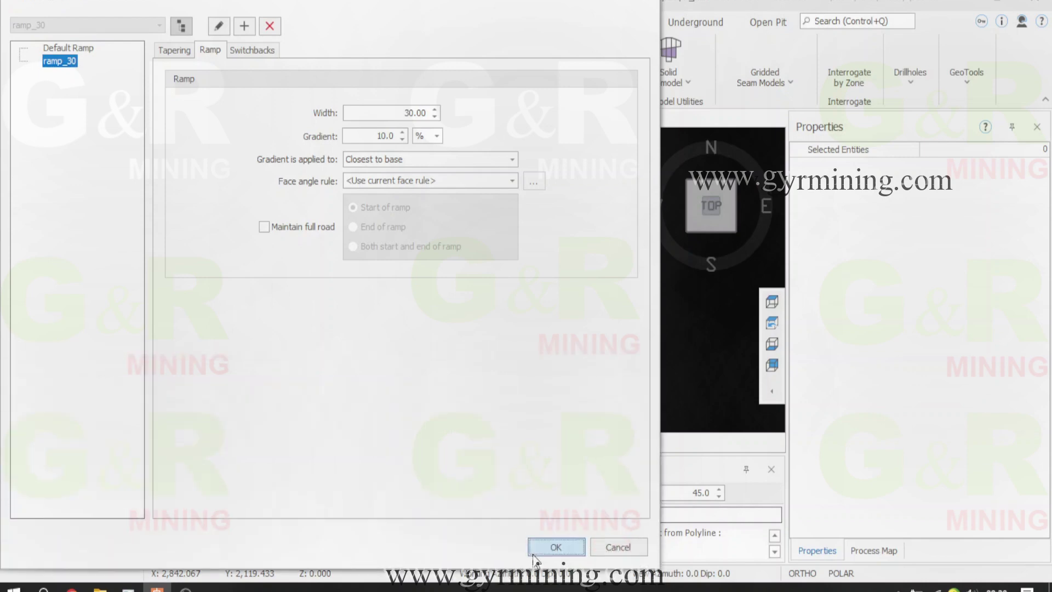
{"action": "left_click", "coordinate": [534, 553]}
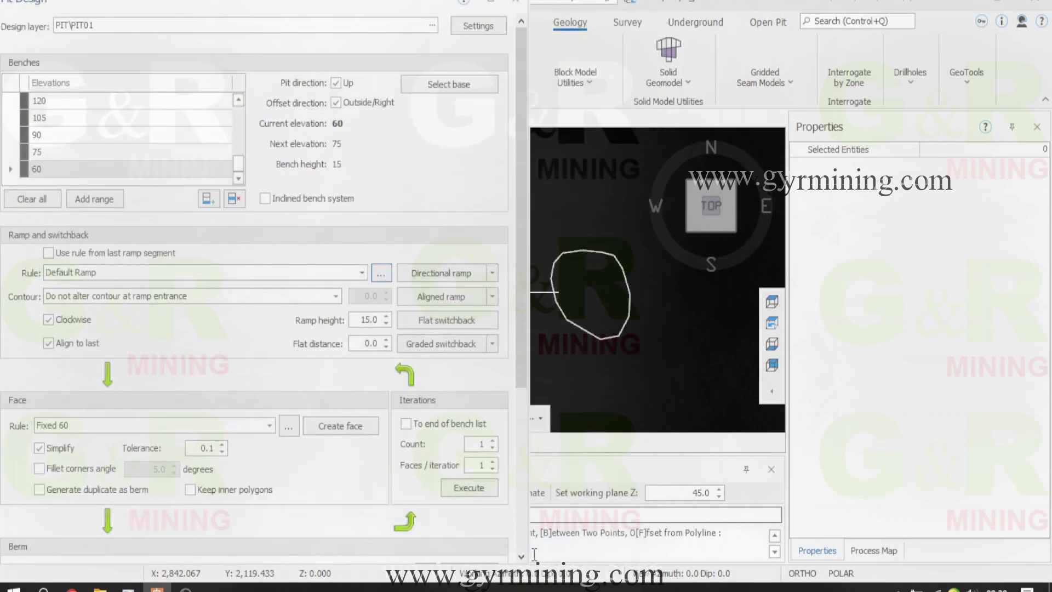
Select ramp_30 as the pit design's ramp rule.
{"action": "left_click", "coordinate": [361, 272]}
{"action": "left_click", "coordinate": [231, 300]}
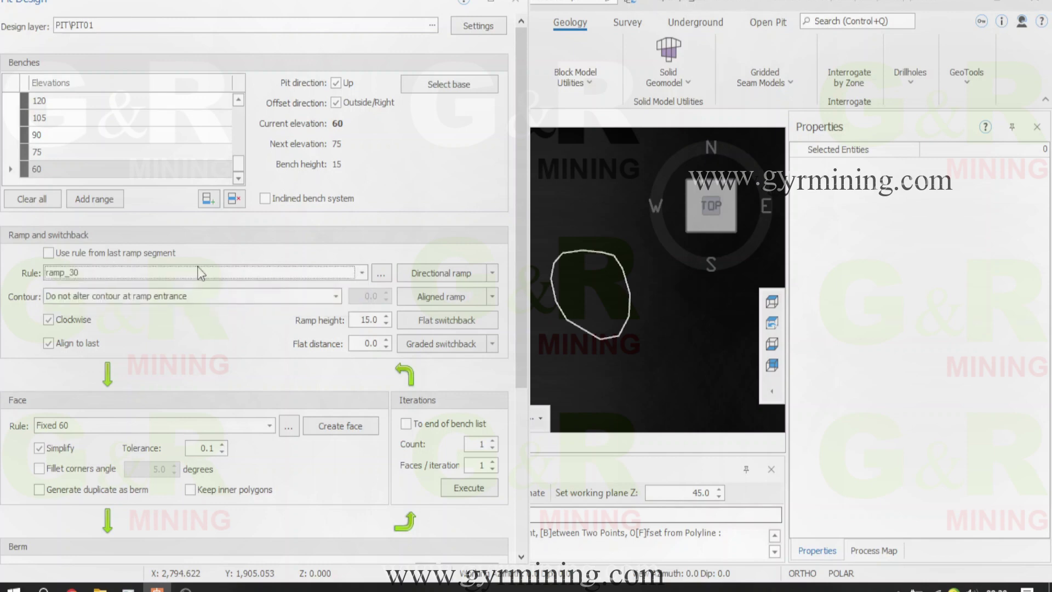
{"action": "mouse_move", "coordinate": [279, 7]}
{"action": "left_mouse_down"}
{"action": "mouse_move", "coordinate": [332, 26]}
{"action": "mouse_move", "coordinate": [302, 48]}
{"action": "mouse_move", "coordinate": [260, 3]}
{"action": "left_mouse_up"}
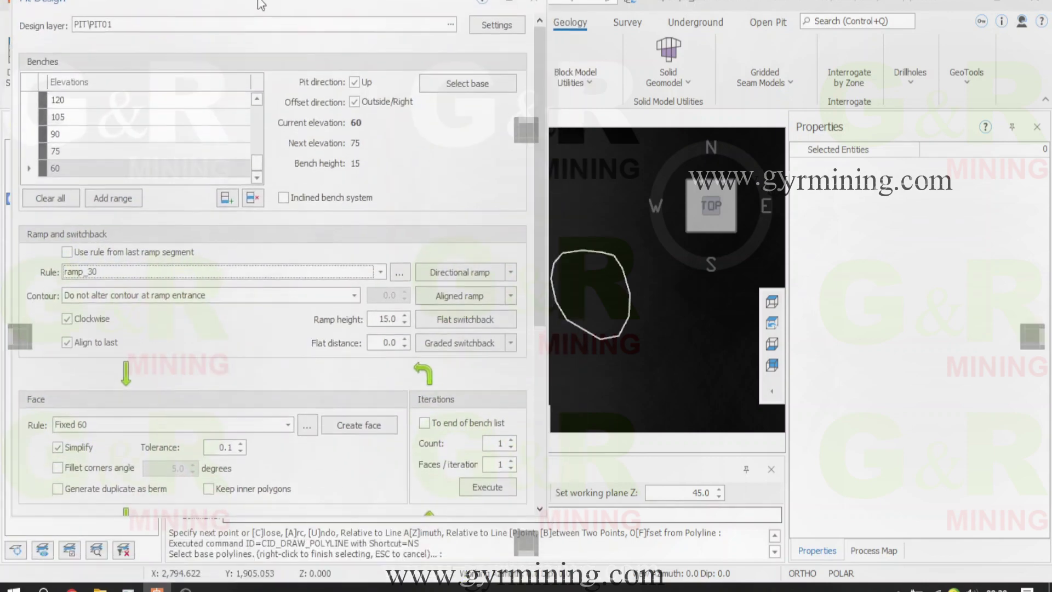
{"action": "left_click", "coordinate": [308, 426]}
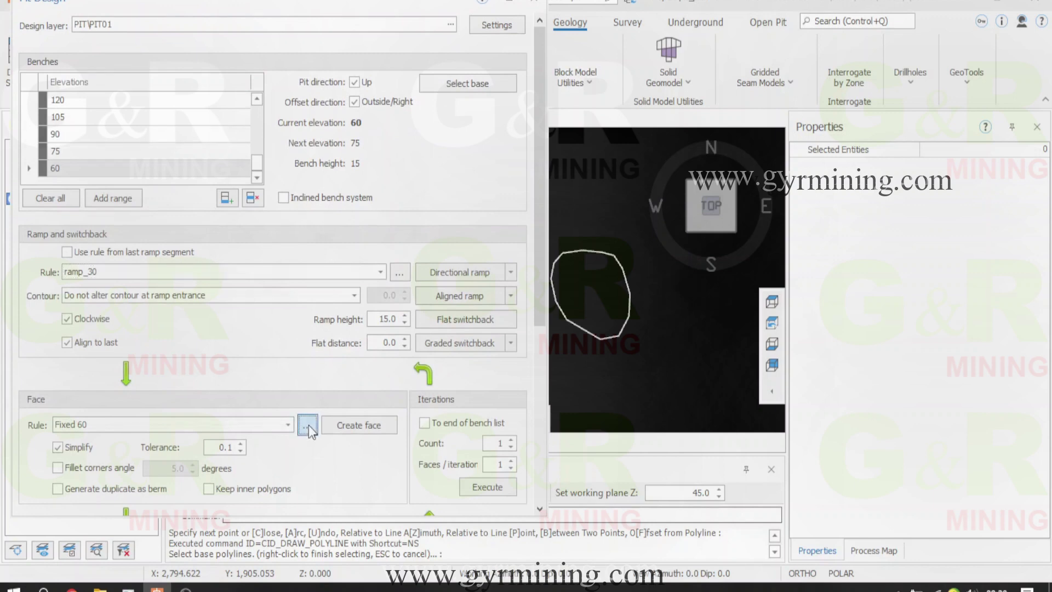
Add projection rule face_65 with default angle 65 and select it as the Face Rule.
{"action": "left_click", "coordinate": [308, 425]}
{"action": "left_click", "coordinate": [245, 61]}
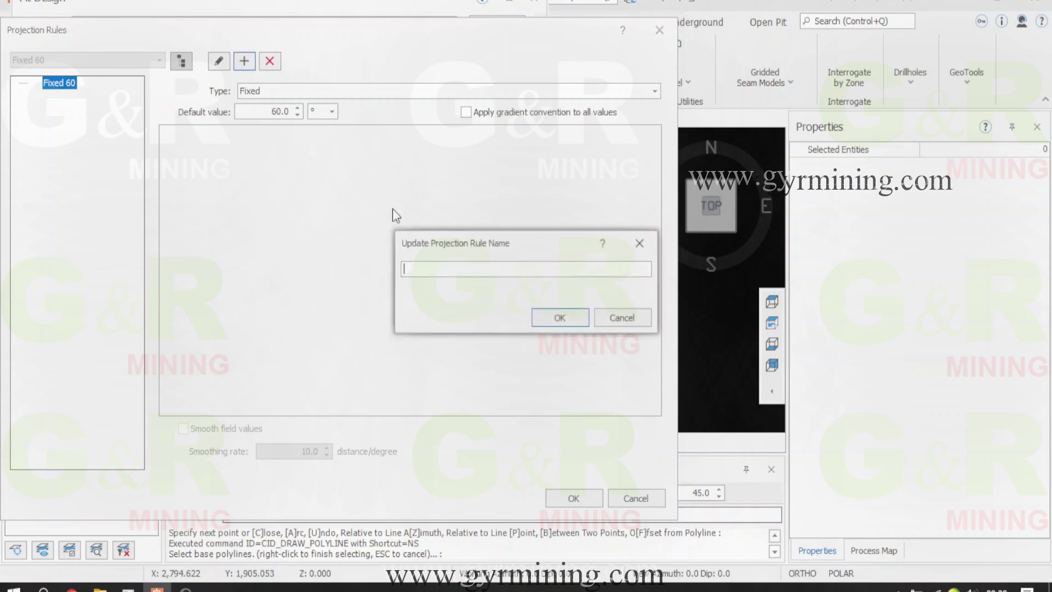
{"action": "type", "text": "face_65"}
{"action": "left_click", "coordinate": [565, 317]}
{"action": "left_click_drag", "start_coordinate": [274, 110], "coordinate": [296, 110]}
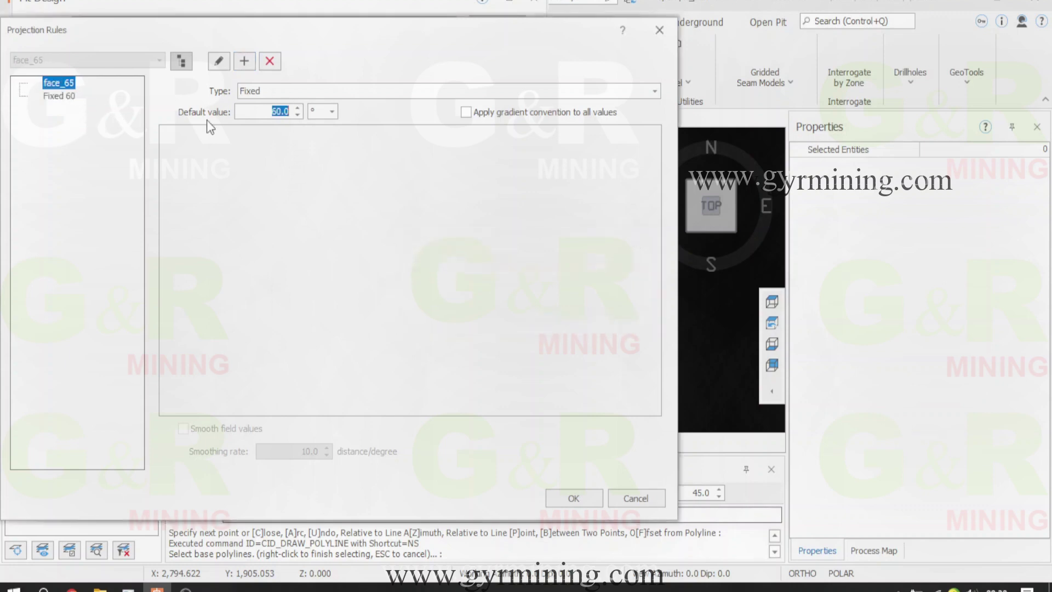
{"action": "type", "text": "65"}
{"action": "left_click", "coordinate": [568, 497]}
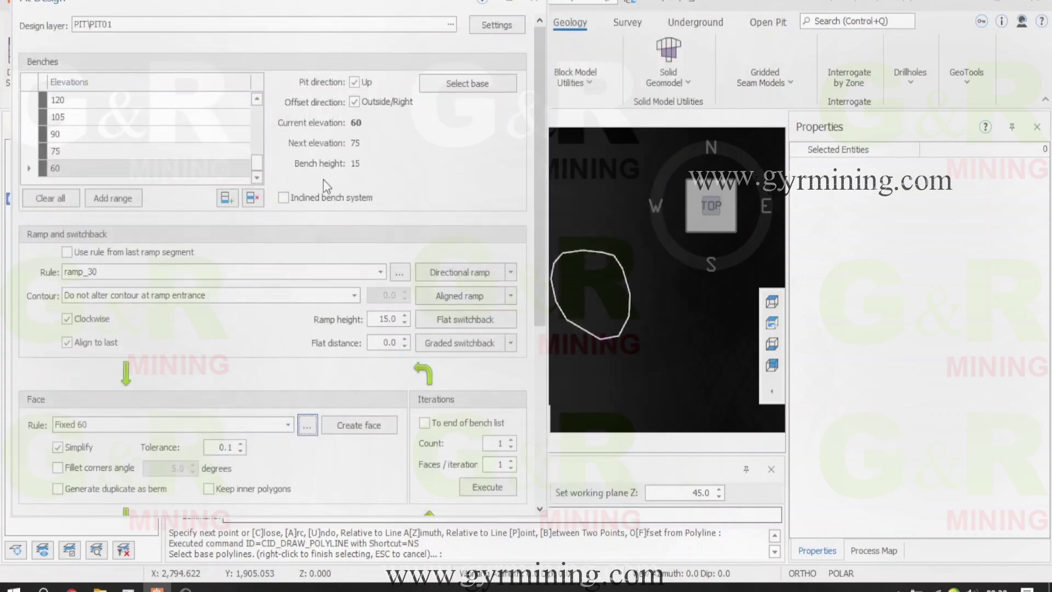
{"action": "left_click", "coordinate": [291, 425]}
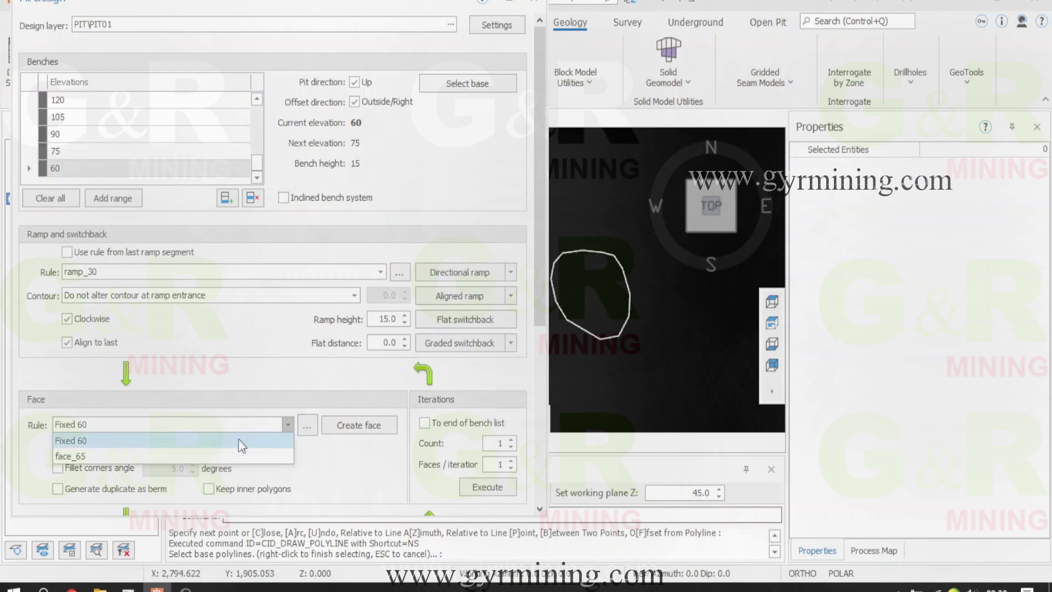
{"action": "left_click", "coordinate": [218, 454]}
Add berm offset rule berma_12 with default width 12, then open the Berm Rule list.
{"action": "left_click_drag", "start_coordinate": [537, 328], "coordinate": [529, 455]}
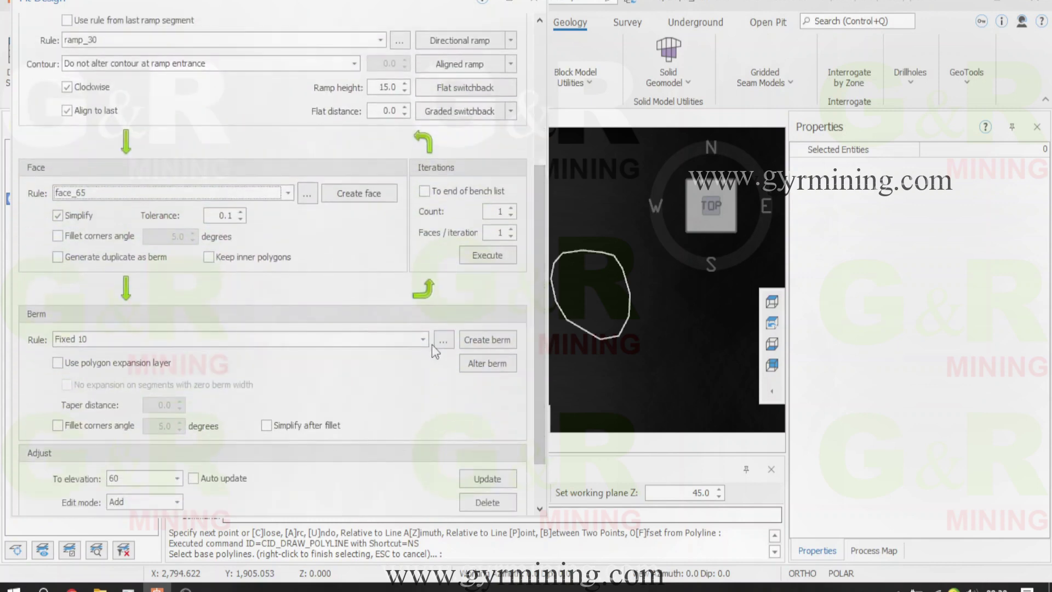
{"action": "left_click", "coordinate": [425, 340]}
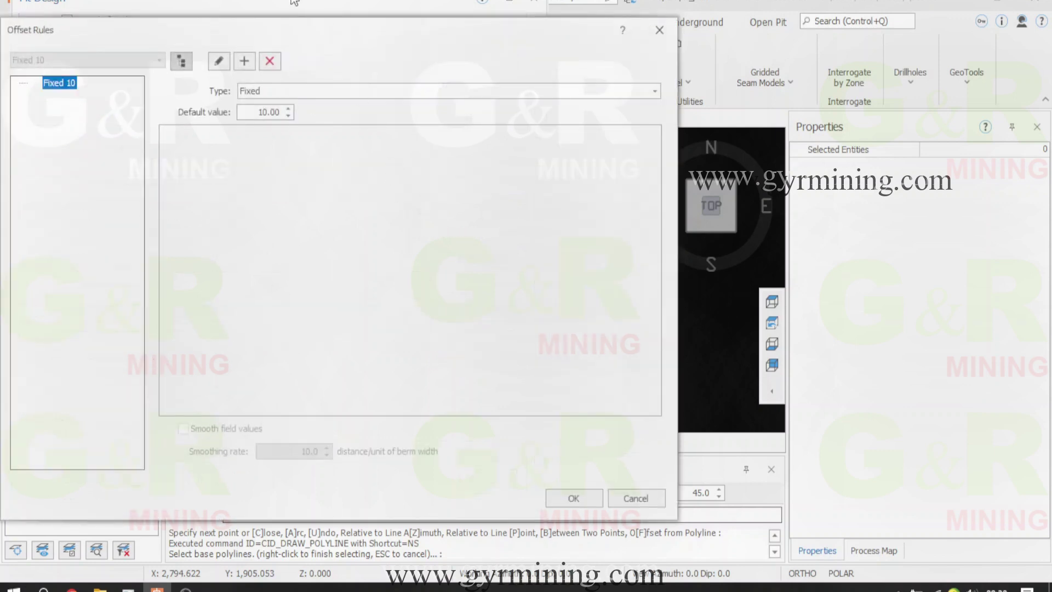
{"action": "left_click", "coordinate": [244, 61]}
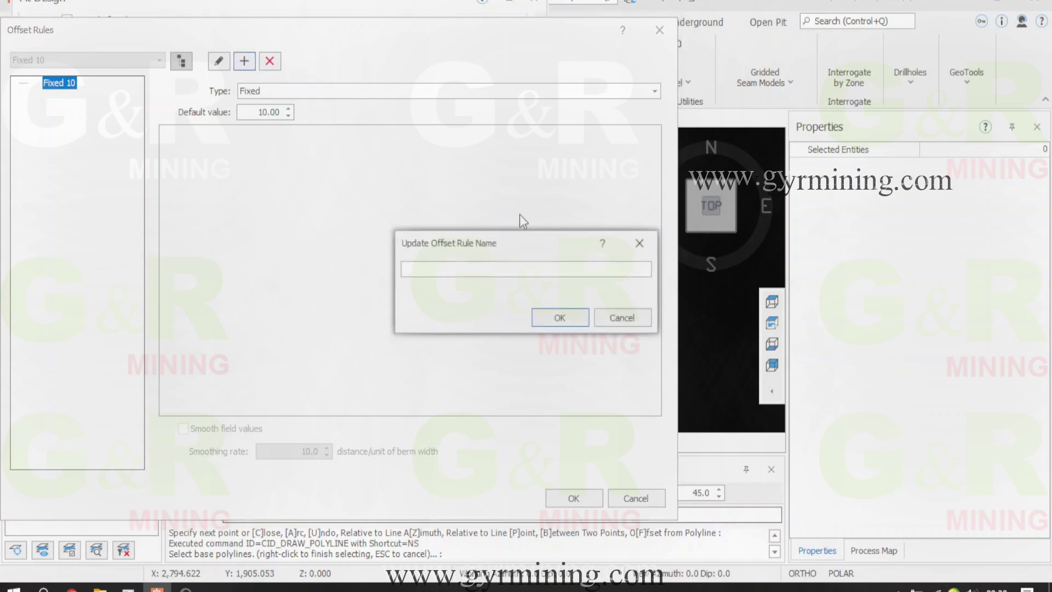
{"action": "type", "text": "mer"}
{"action": "left_click", "coordinate": [554, 318]}
{"action": "double_click", "coordinate": [260, 113]}
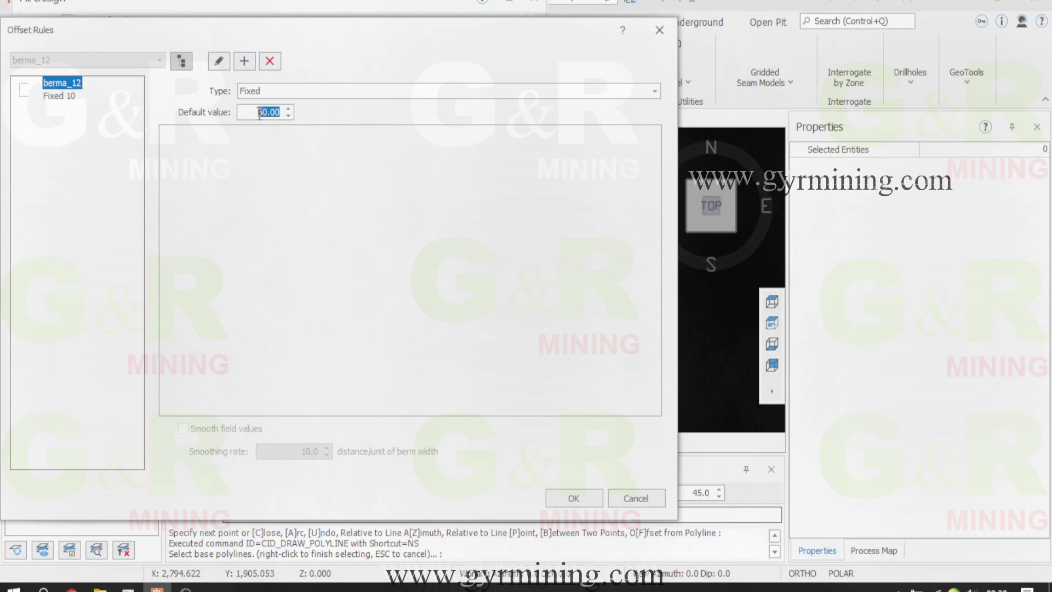
{"action": "type", "text": "12"}
{"action": "left_click", "coordinate": [575, 500]}
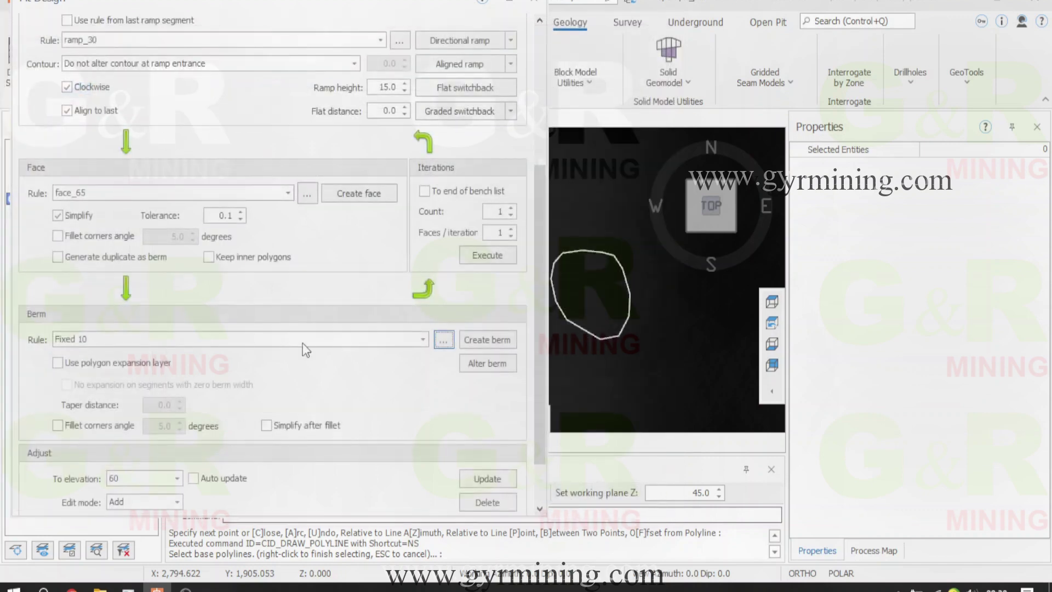
{"action": "left_click", "coordinate": [423, 344]}
Set berm rule berma_12 and place an aligned ramp east of the outline, altering contour at entrance.
{"action": "left_click", "coordinate": [323, 369]}
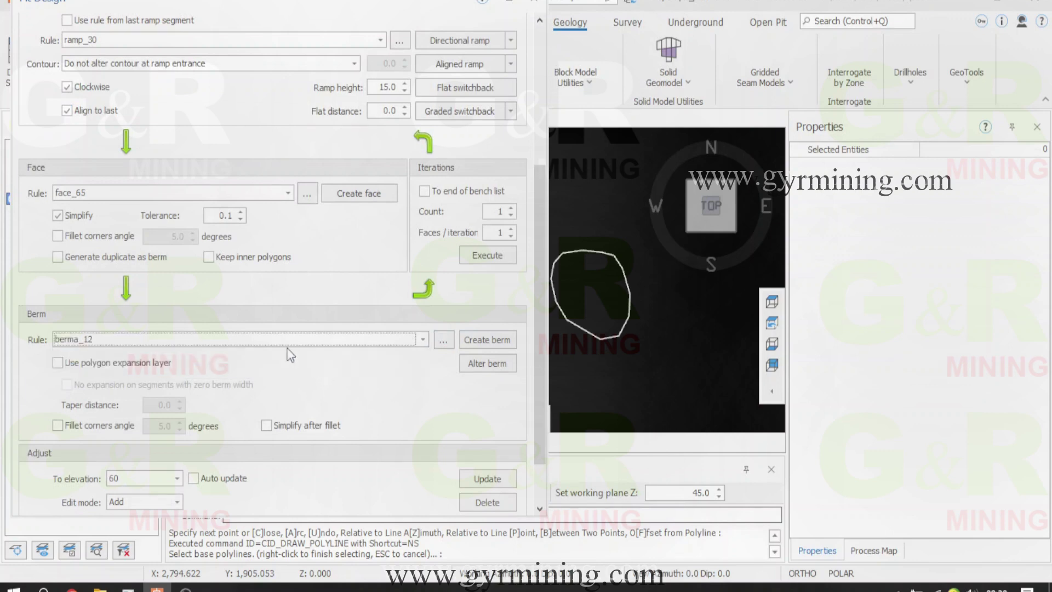
{"action": "scroll", "coordinate": [181, 132], "scroll_direction": "up", "scroll_amount": 2}
{"action": "scroll", "coordinate": [182, 130], "scroll_direction": "up", "scroll_amount": 2}
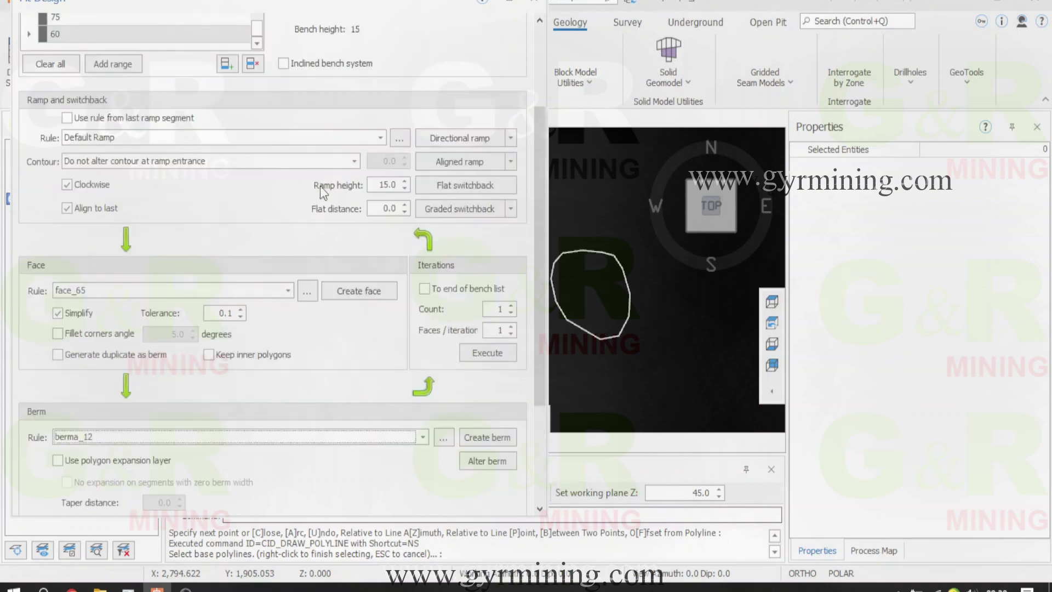
{"action": "left_click", "coordinate": [354, 161]}
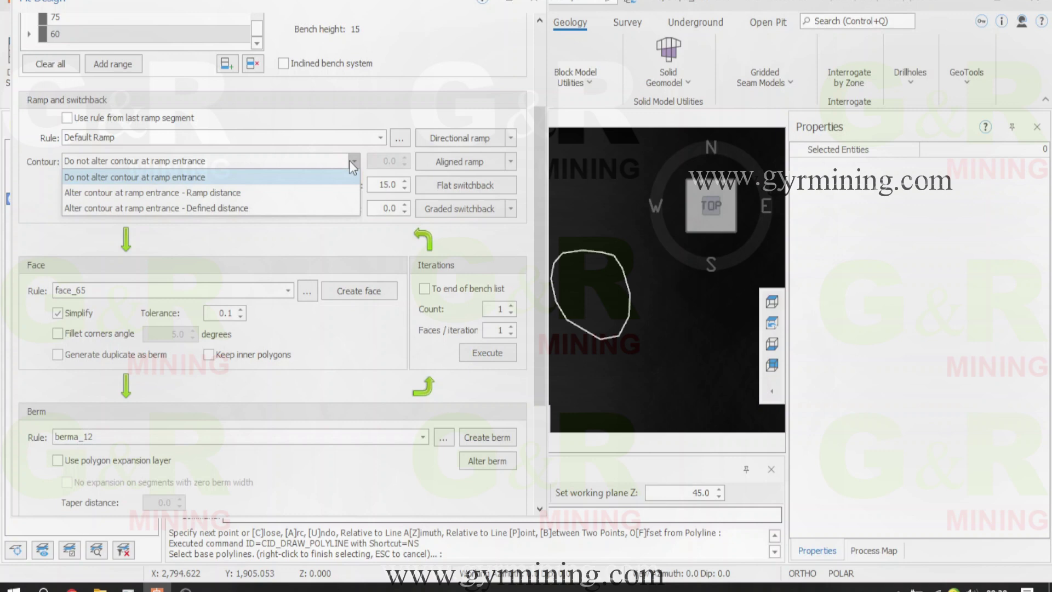
{"action": "left_click", "coordinate": [301, 195]}
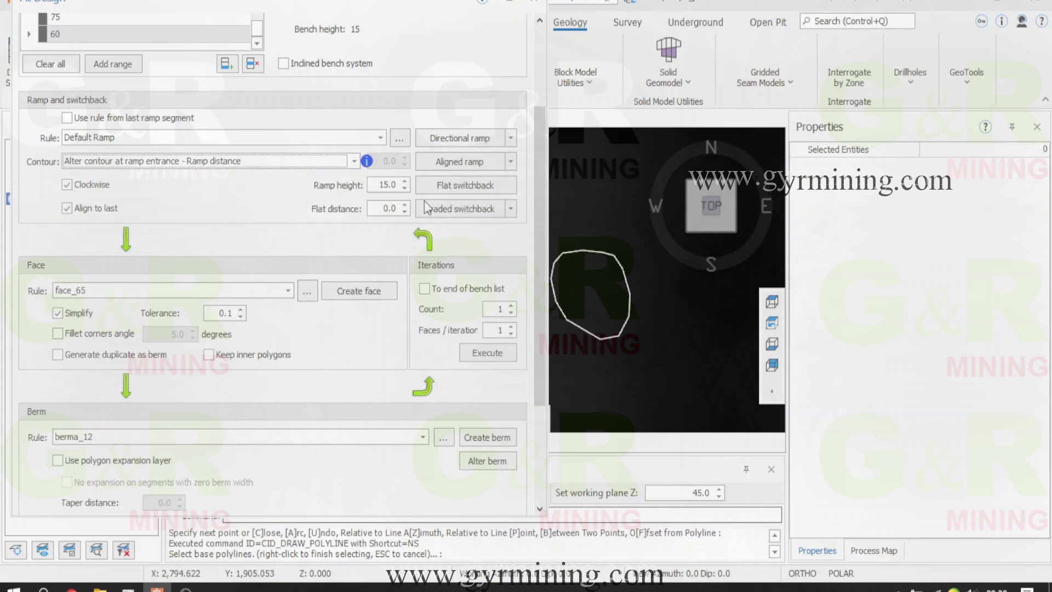
{"action": "left_click", "coordinate": [465, 168]}
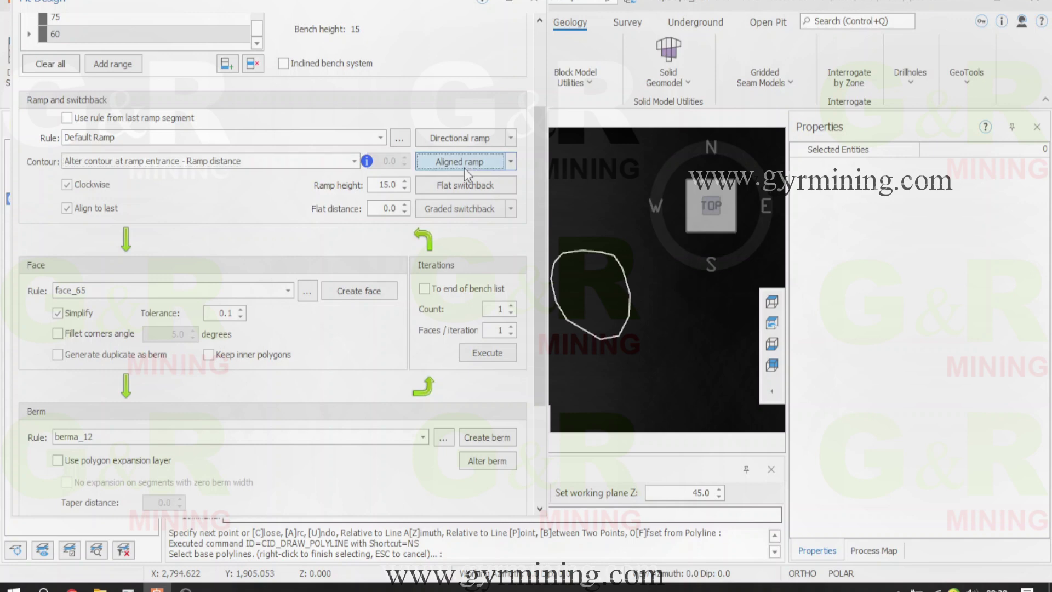
{"action": "left_click", "coordinate": [616, 255]}
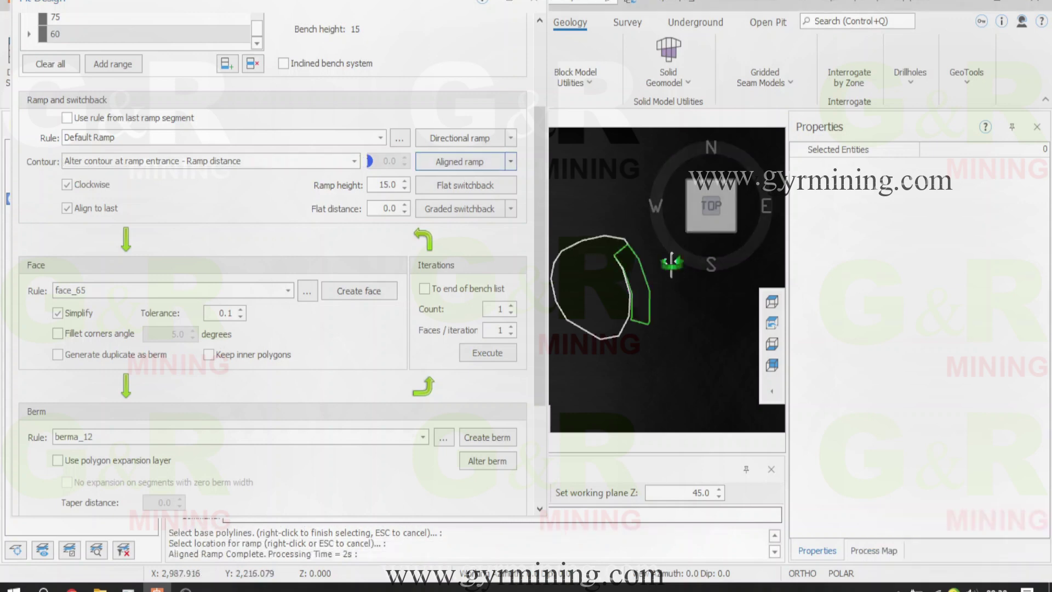
{"action": "mouse_move", "coordinate": [669, 258]}
{"action": "middle_mouse_down"}
{"action": "mouse_move", "coordinate": [689, 219]}
{"action": "mouse_move", "coordinate": [705, 215]}
{"action": "middle_mouse_up"}
{"action": "scroll", "coordinate": [707, 215], "scroll_direction": "up", "scroll_amount": 5}
{"action": "left_click_drag", "start_coordinate": [714, 215], "coordinate": [713, 195]}
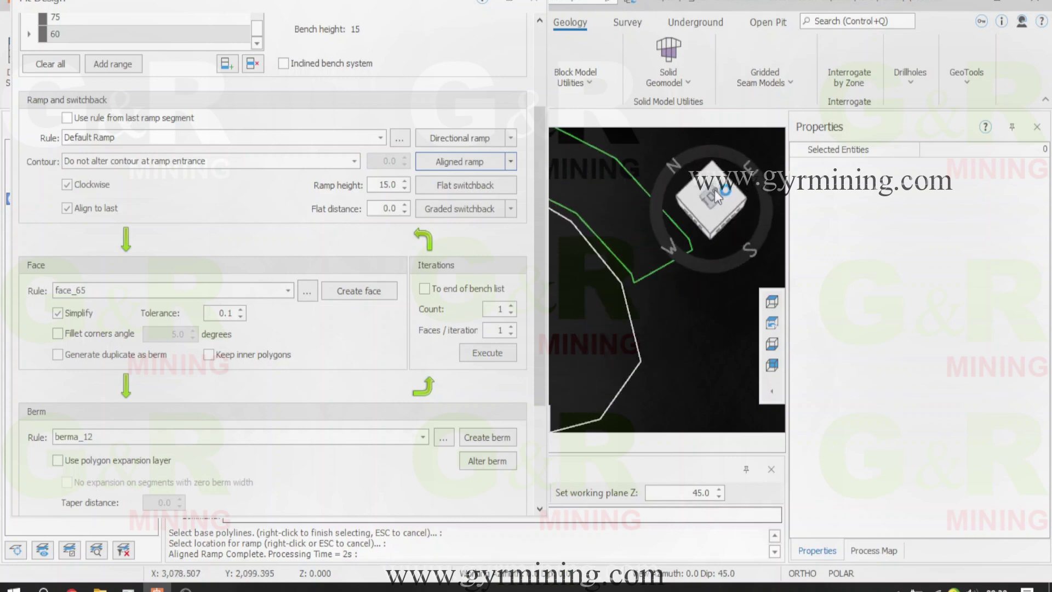
{"action": "left_click", "coordinate": [713, 196]}
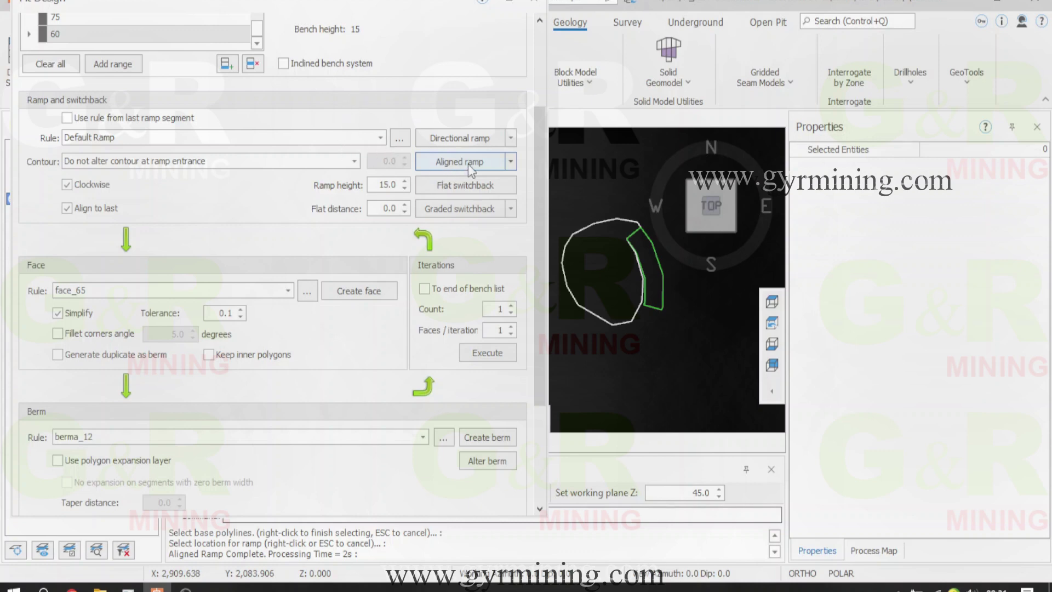
Re-place the east-side aligned ramp using ramp_30 and 'Alter contour at ramp entrance - Ramp distance'.
{"action": "left_click", "coordinate": [380, 138]}
{"action": "left_click", "coordinate": [345, 163]}
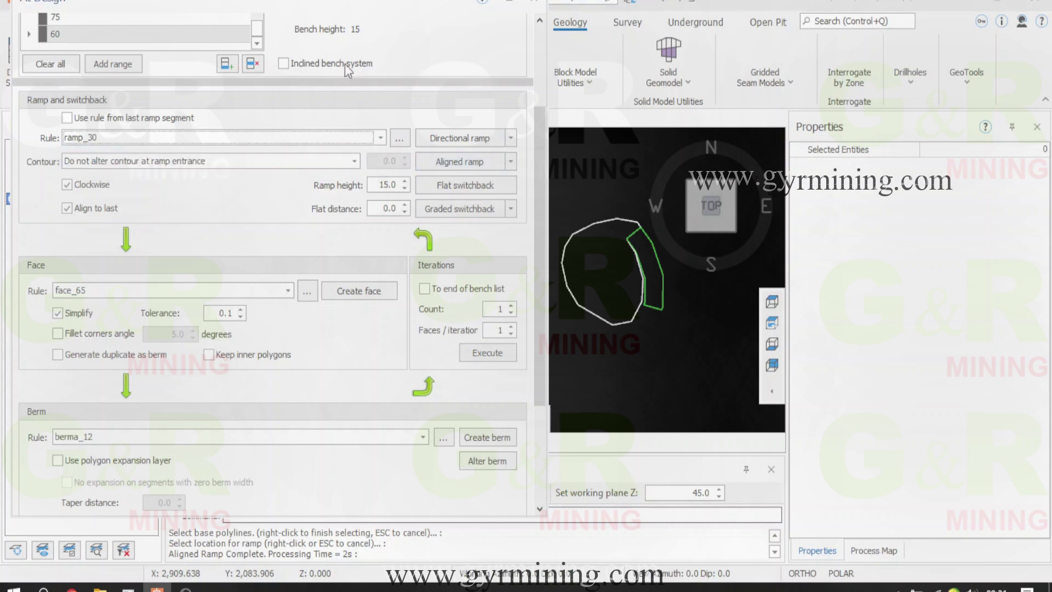
{"action": "left_click_drag", "start_coordinate": [295, 2], "coordinate": [302, 79]}
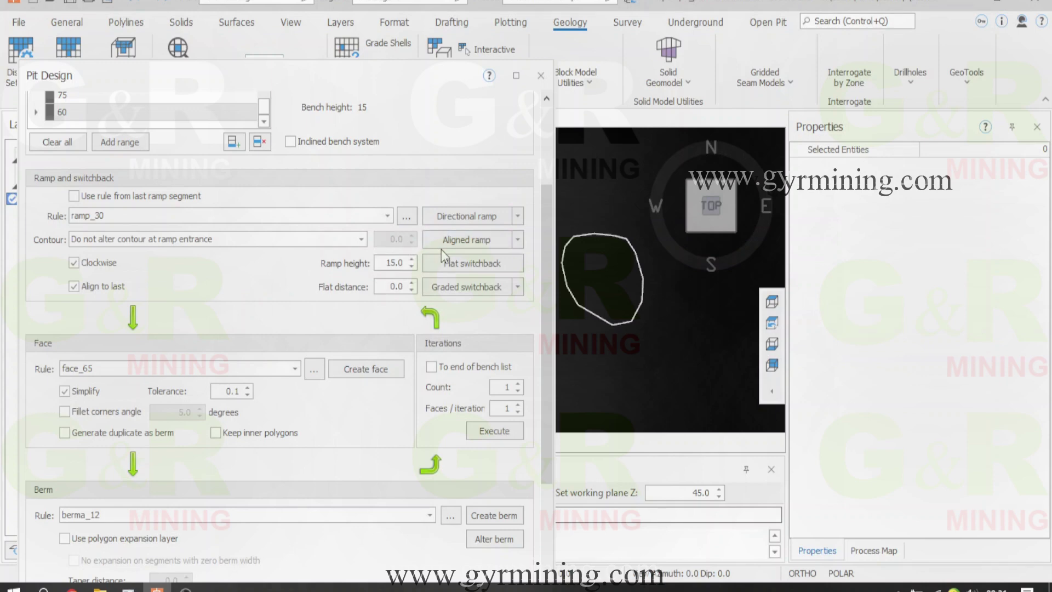
{"action": "left_click", "coordinate": [361, 240]}
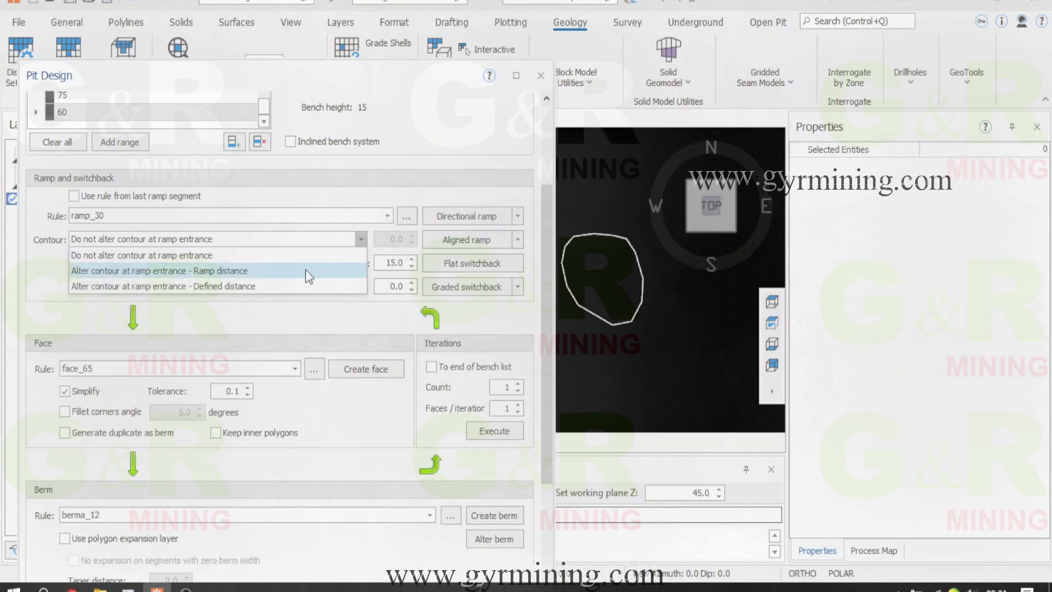
{"action": "left_click", "coordinate": [305, 269]}
{"action": "left_click", "coordinate": [463, 240]}
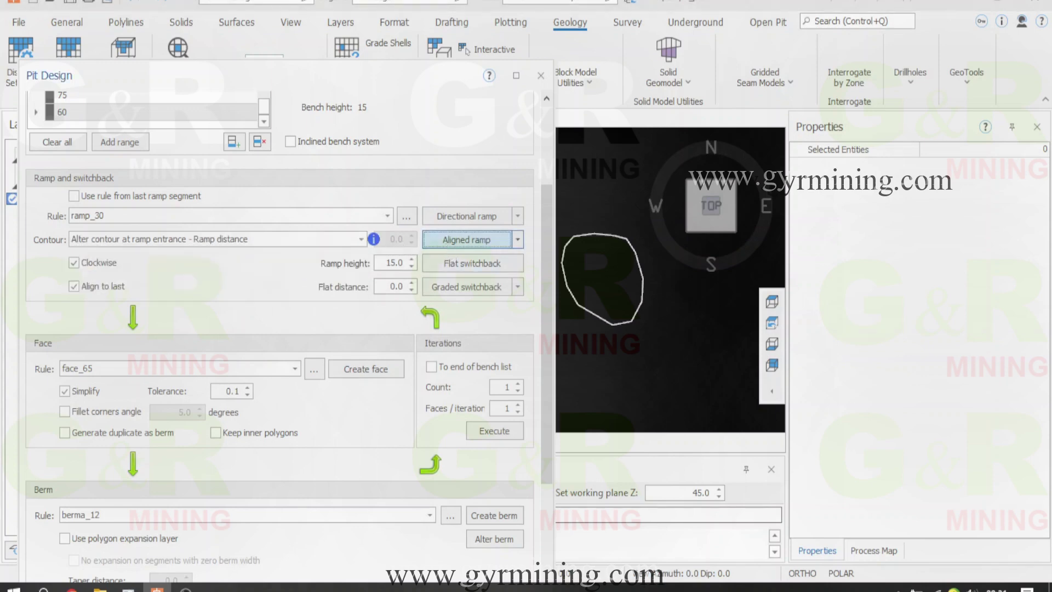
{"action": "left_click", "coordinate": [630, 235]}
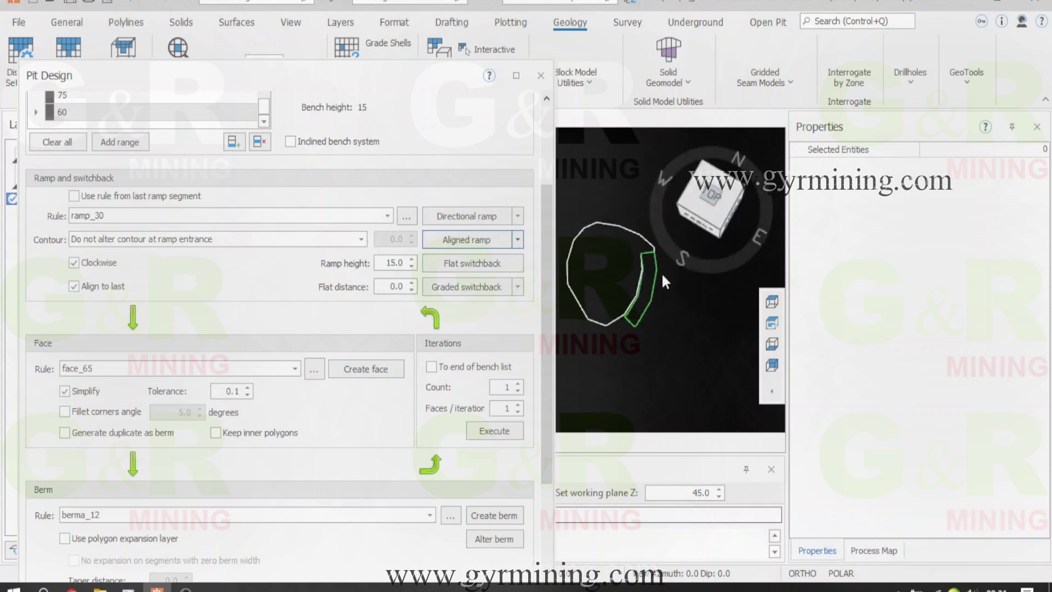
{"action": "left_click", "coordinate": [713, 196]}
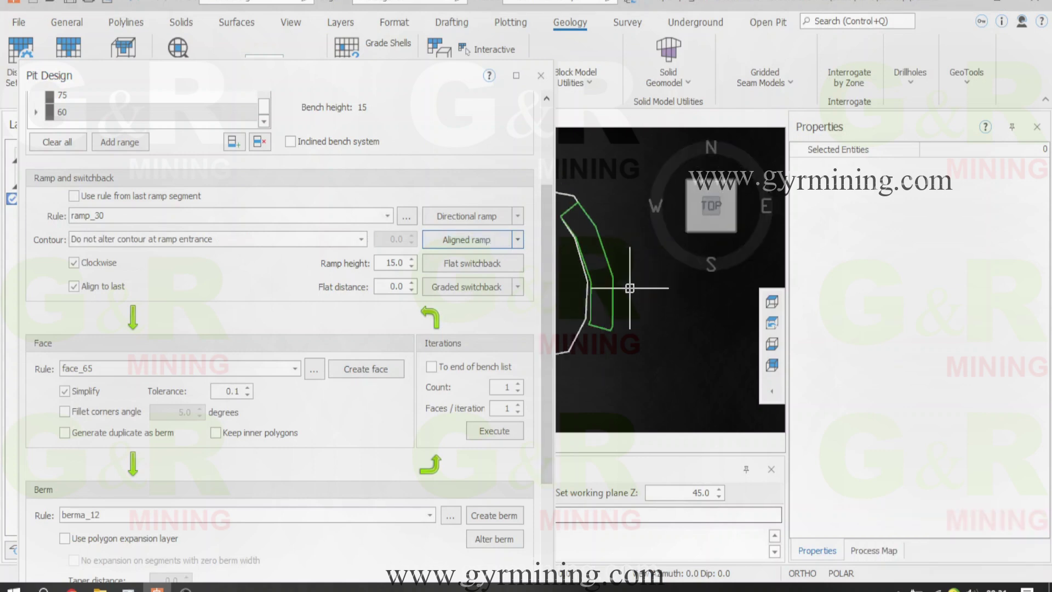
{"action": "left_click_drag", "start_coordinate": [240, 74], "coordinate": [236, 8]}
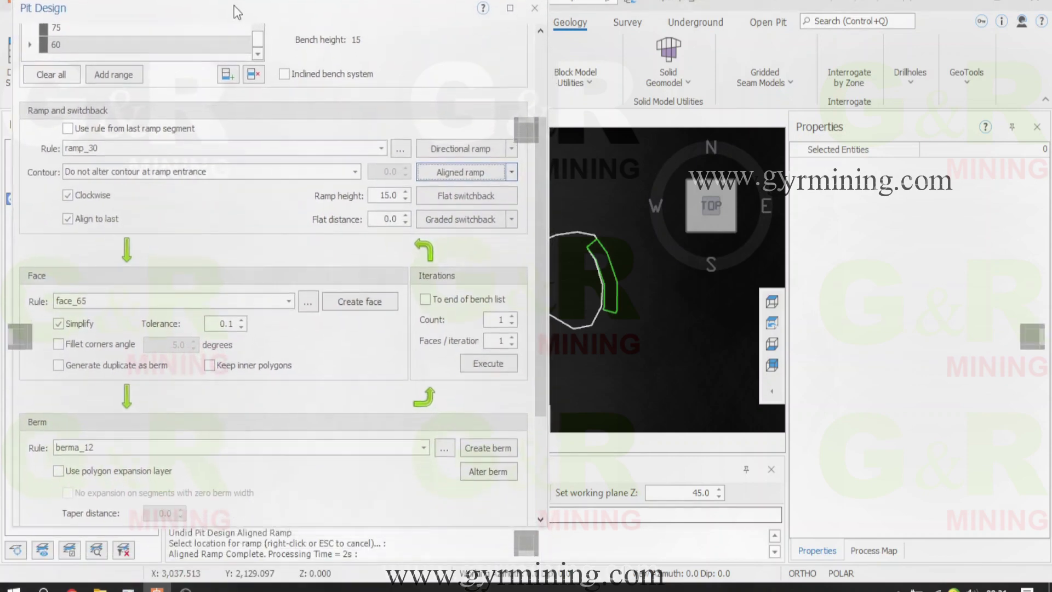
Project the 65° bench face from the pit outline up to elevation 75.
{"action": "left_click", "coordinate": [360, 299]}
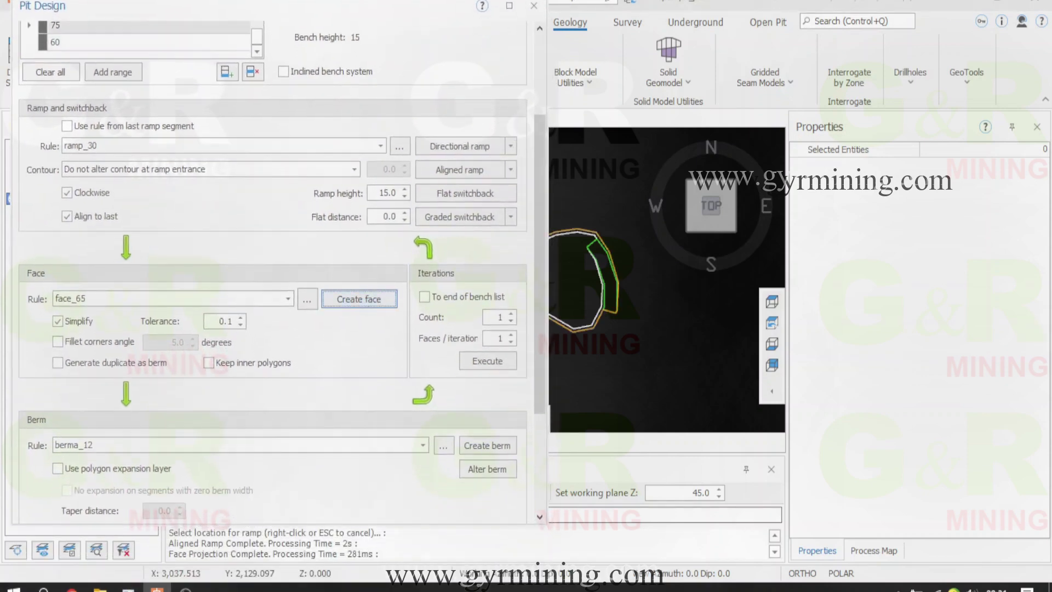
{"action": "scroll", "coordinate": [656, 318], "scroll_direction": "down", "scroll_amount": 2}
{"action": "scroll", "coordinate": [584, 293], "scroll_direction": "up", "scroll_amount": 2}
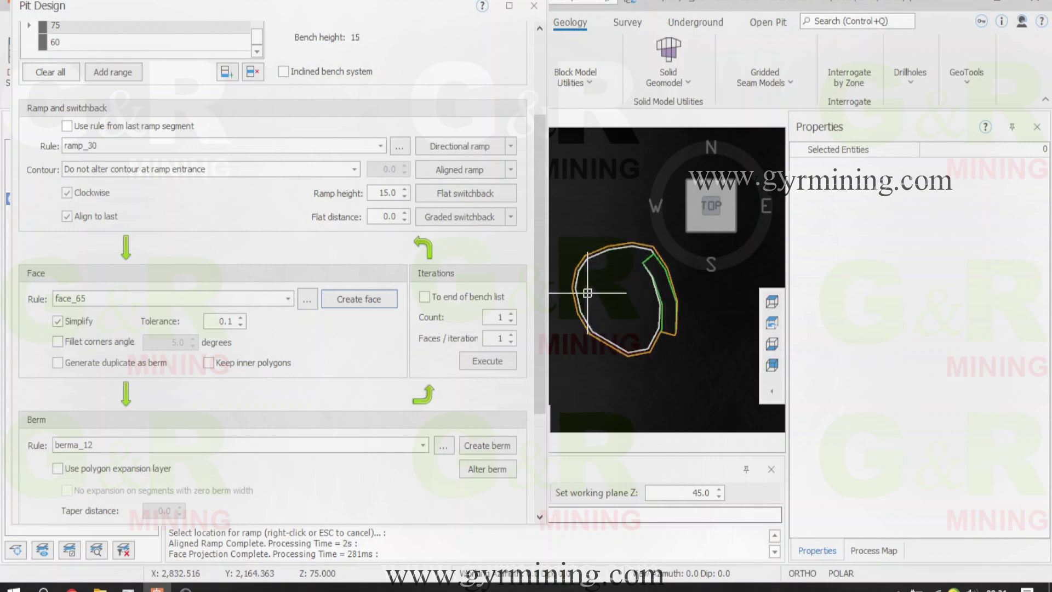
{"action": "scroll", "coordinate": [584, 293], "scroll_direction": "up", "scroll_amount": 2}
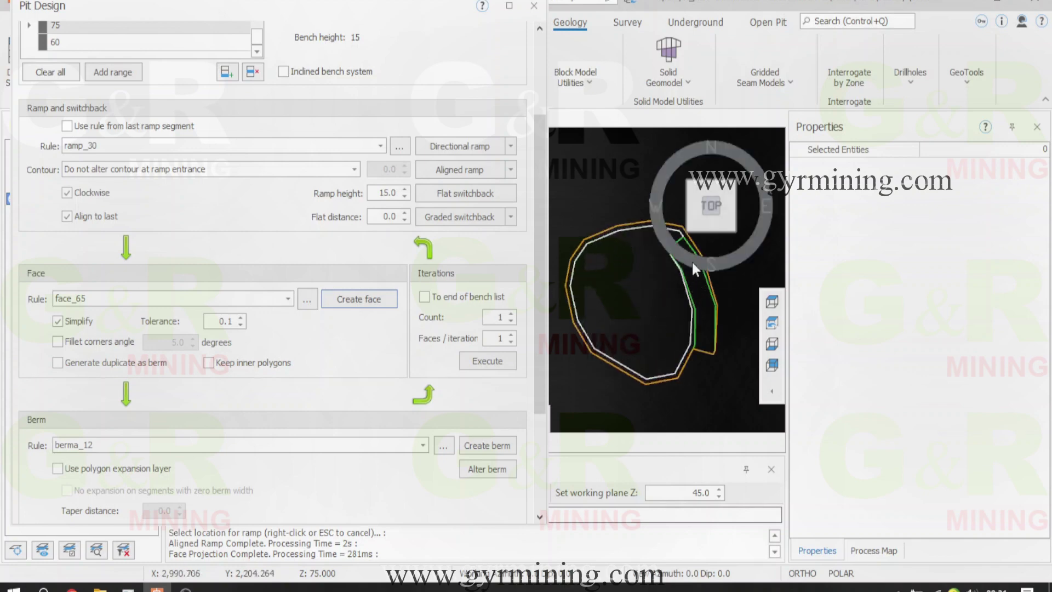
{"action": "left_click_drag", "start_coordinate": [711, 209], "coordinate": [710, 133]}
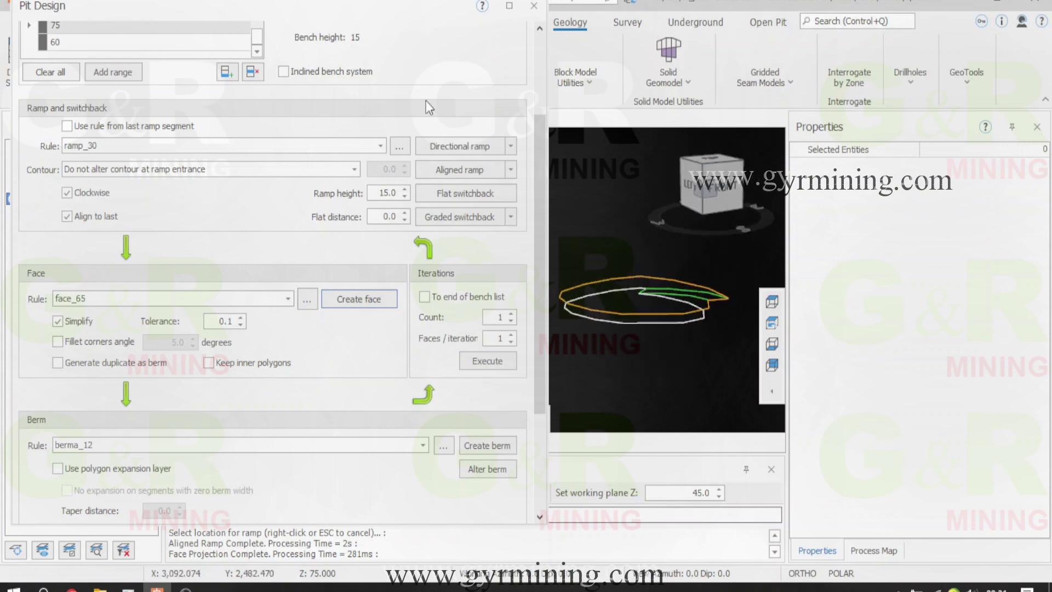
{"action": "left_click_drag", "start_coordinate": [241, 6], "coordinate": [276, 347]}
{"action": "scroll", "coordinate": [477, 239], "scroll_direction": "up", "scroll_amount": 1}
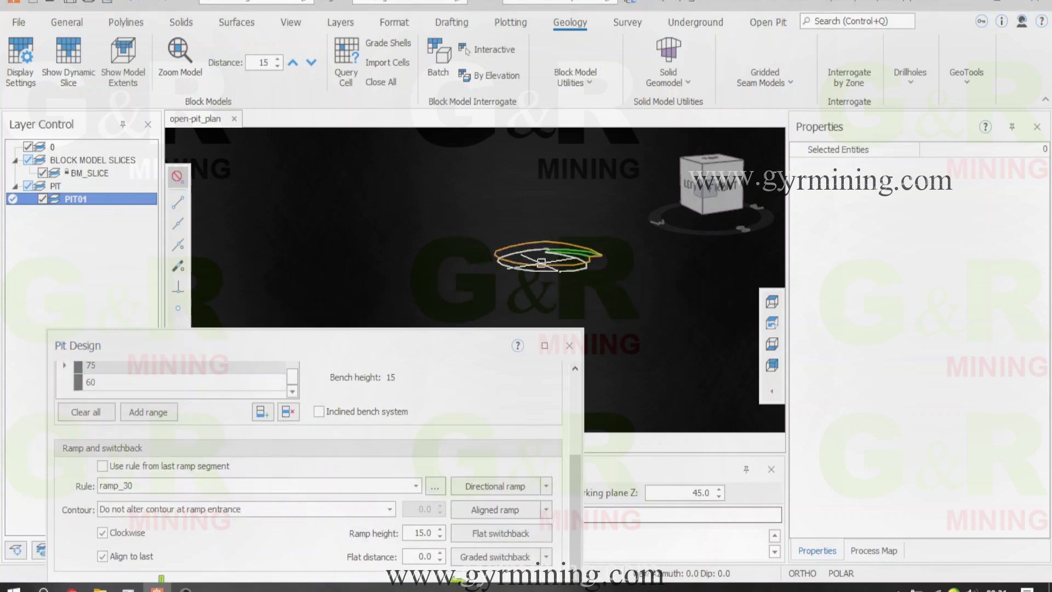
{"action": "scroll", "coordinate": [477, 239], "scroll_direction": "up", "scroll_amount": 1}
{"action": "scroll", "coordinate": [477, 239], "scroll_direction": "up", "scroll_amount": 1}
{"action": "scroll", "coordinate": [478, 239], "scroll_direction": "up", "scroll_amount": 1}
{"action": "mouse_move", "coordinate": [368, 339]}
{"action": "left_mouse_down"}
{"action": "mouse_move", "coordinate": [336, 239]}
{"action": "mouse_move", "coordinate": [317, 22]}
{"action": "left_mouse_up"}
{"action": "mouse_move", "coordinate": [714, 176]}
{"action": "left_mouse_down"}
{"action": "mouse_move", "coordinate": [658, 337]}
{"action": "mouse_move", "coordinate": [619, 287]}
{"action": "left_mouse_up"}
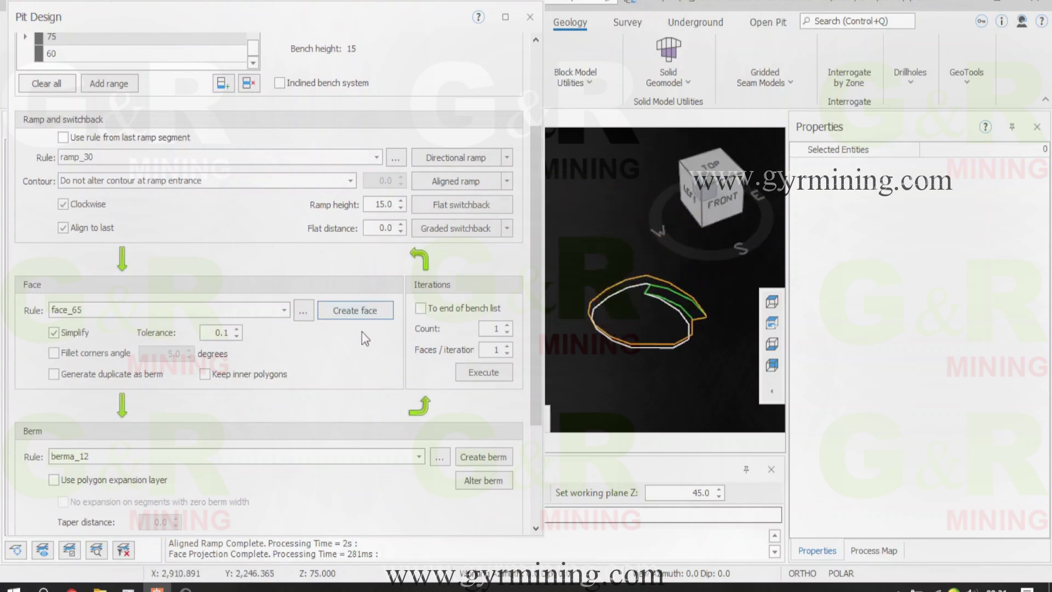
{"action": "scroll", "coordinate": [362, 331], "scroll_direction": "down", "scroll_amount": 3}
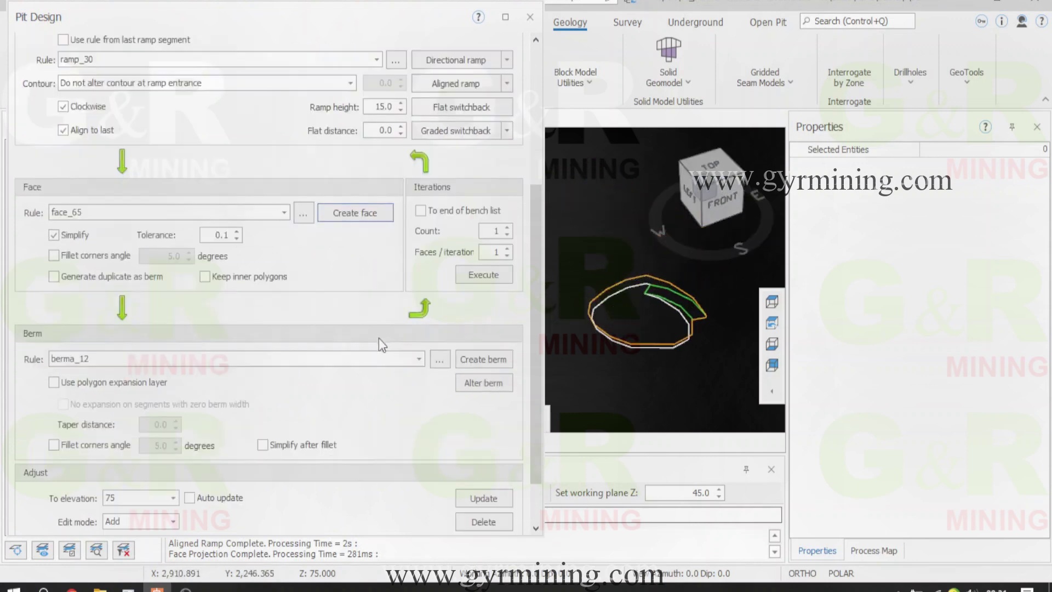
Add a berma_12 berm at elevation 75 and view the pit from the top.
{"action": "left_click", "coordinate": [474, 364]}
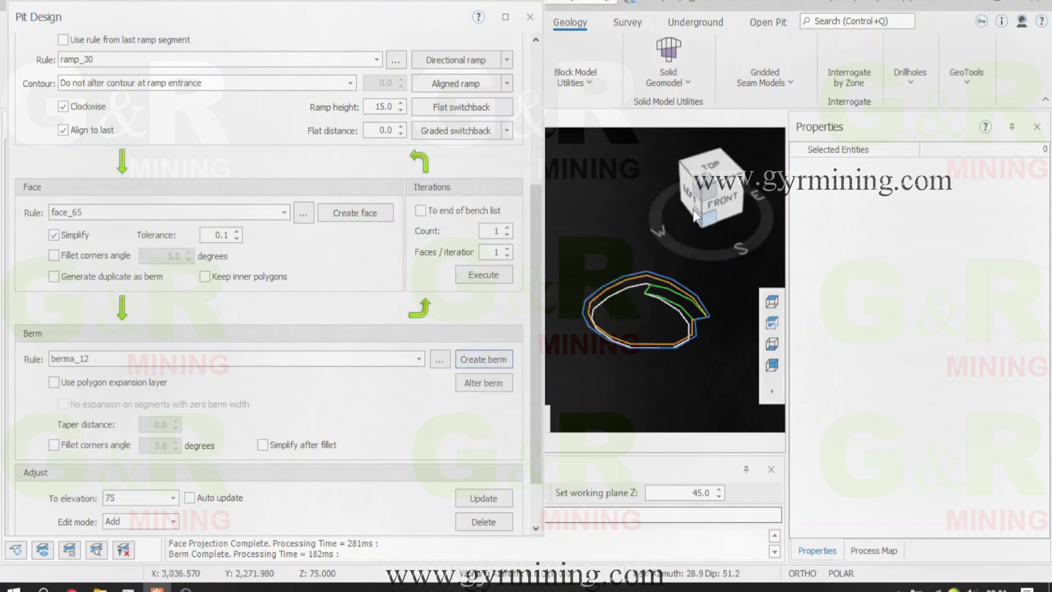
{"action": "left_click_drag", "start_coordinate": [705, 217], "coordinate": [709, 192]}
{"action": "left_click", "coordinate": [715, 192]}
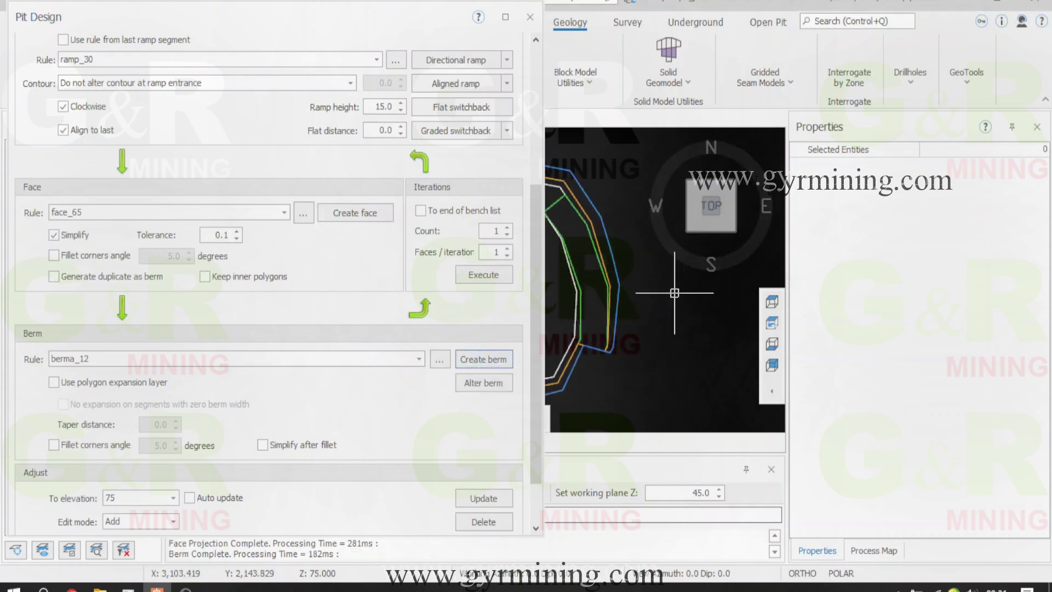
{"action": "scroll", "coordinate": [636, 347], "scroll_direction": "down", "scroll_amount": 1}
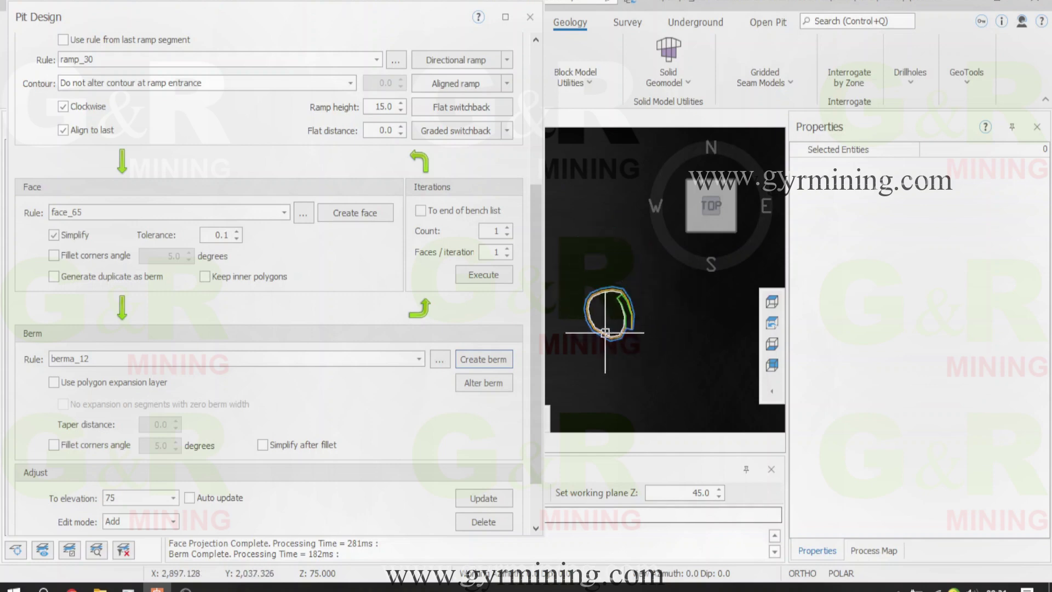
{"action": "scroll", "coordinate": [606, 277], "scroll_direction": "up", "scroll_amount": 2}
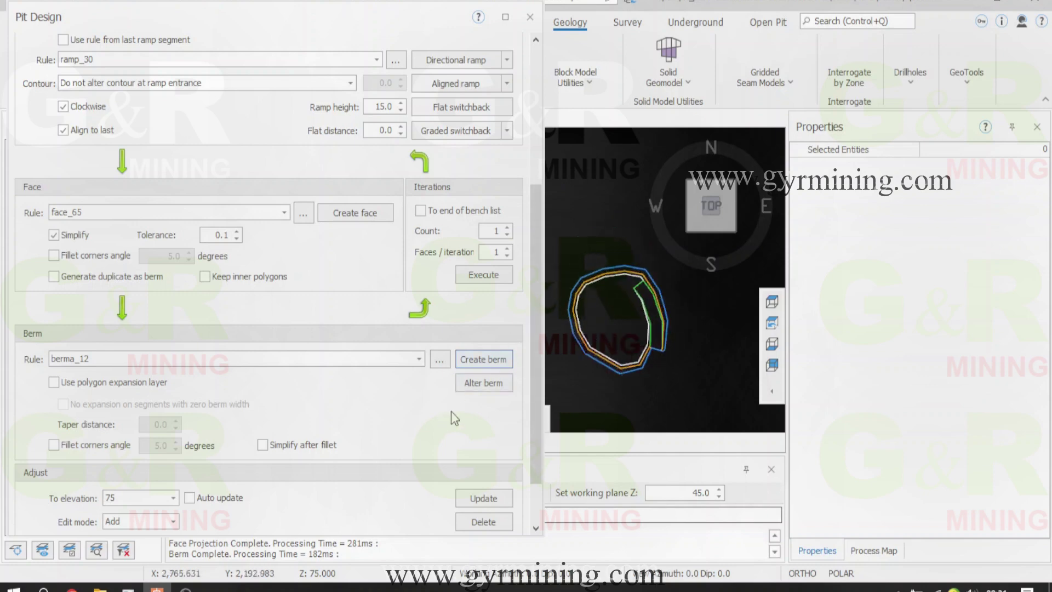
{"action": "left_click_drag", "start_coordinate": [532, 374], "coordinate": [531, 425]}
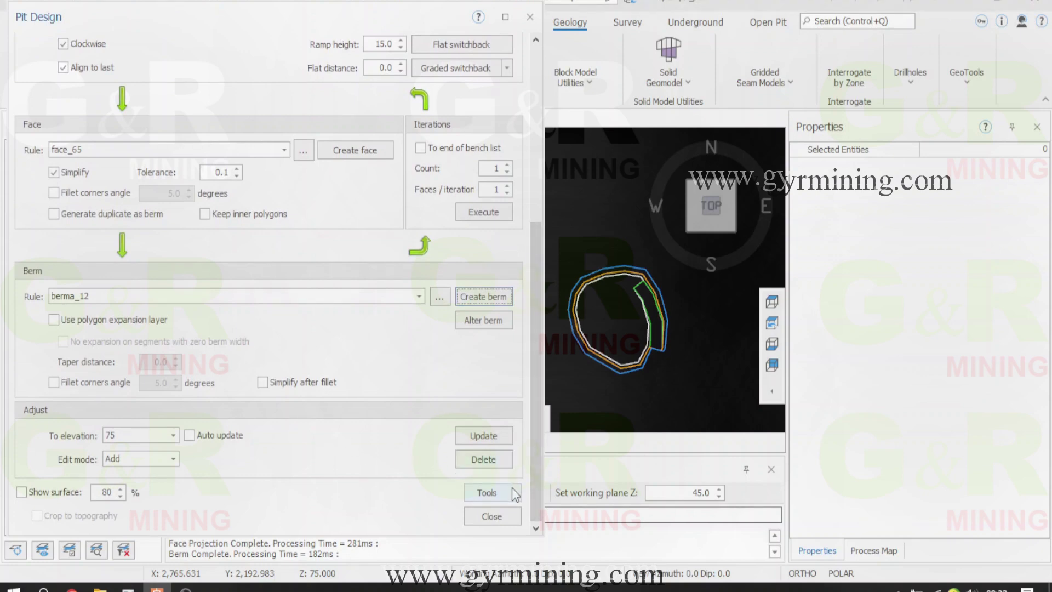
Start altering the elevation-75 berm with the Line tool, first vertex snapped on the pit outline.
{"action": "left_click", "coordinate": [486, 325]}
{"action": "left_click_drag", "start_coordinate": [322, 25], "coordinate": [333, 465]}
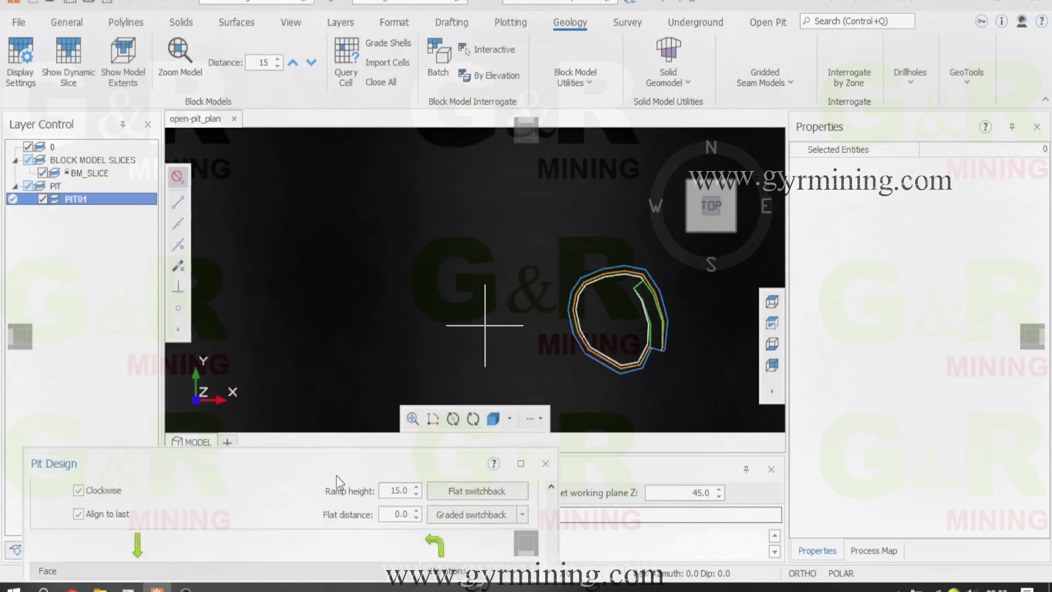
{"action": "scroll", "coordinate": [414, 284], "scroll_direction": "down", "scroll_amount": 3}
{"action": "scroll", "coordinate": [557, 336], "scroll_direction": "up", "scroll_amount": 3}
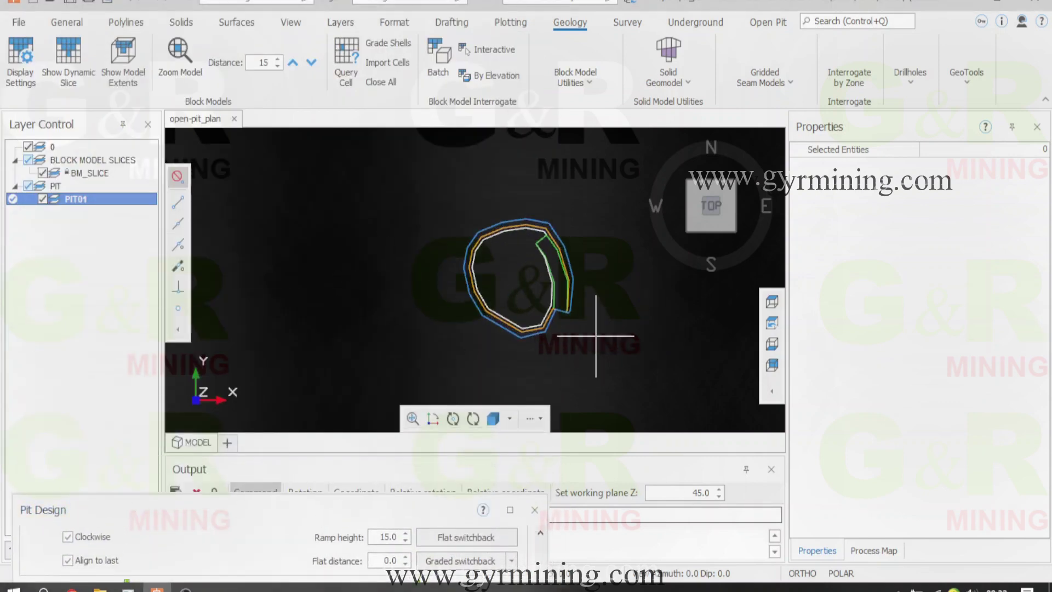
{"action": "scroll", "coordinate": [585, 334], "scroll_direction": "up", "scroll_amount": 1}
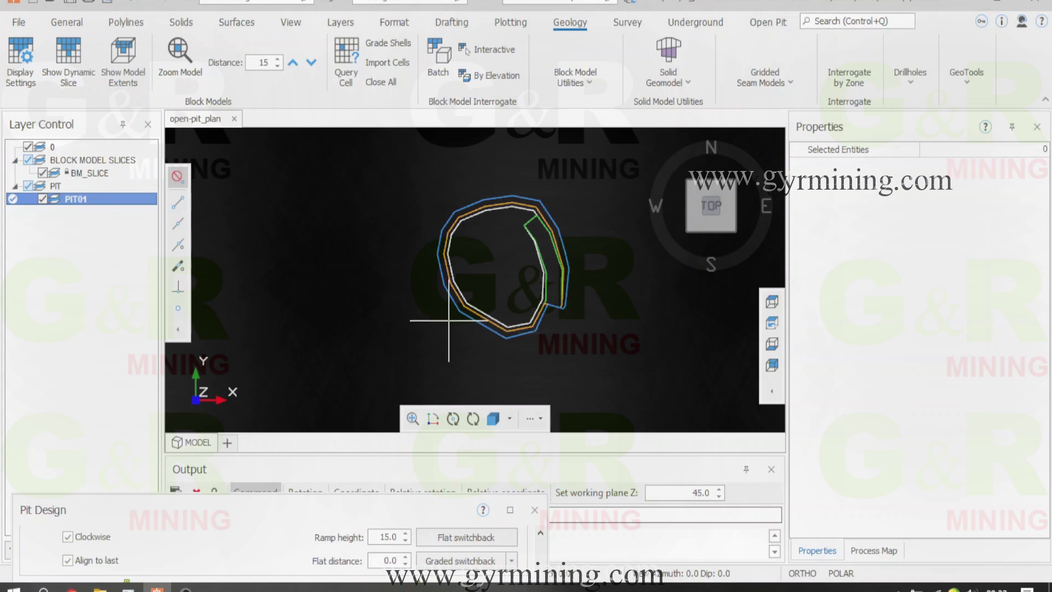
{"action": "scroll", "coordinate": [384, 337], "scroll_direction": "down", "scroll_amount": 1}
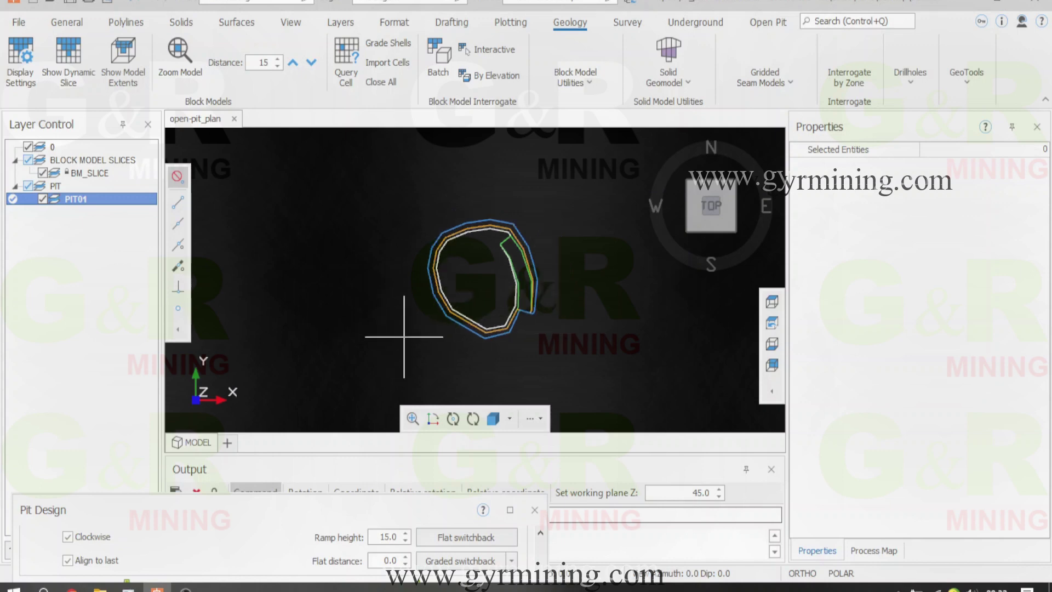
{"action": "left_click", "coordinate": [178, 203]}
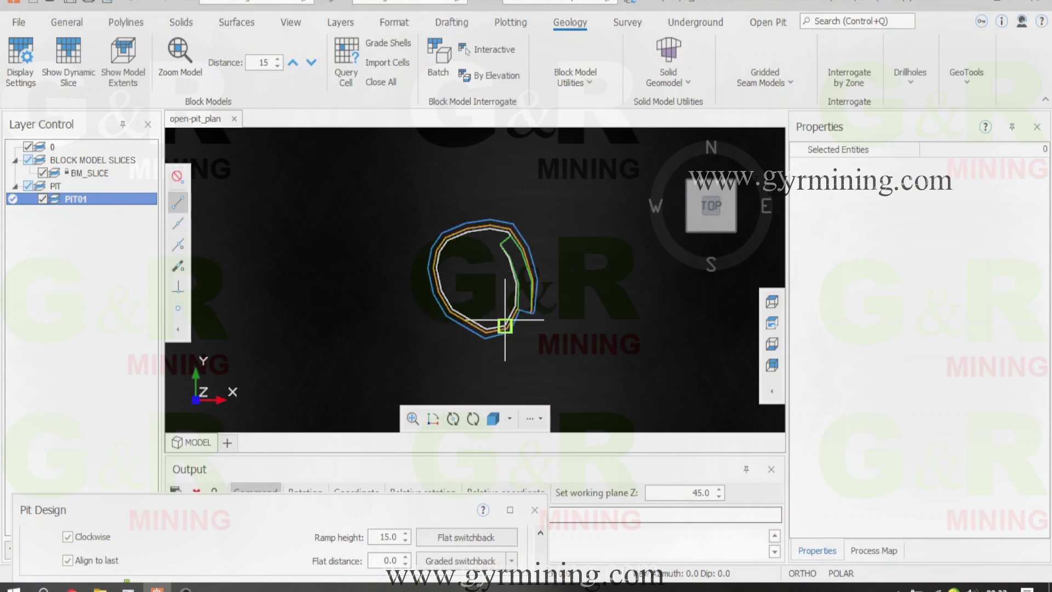
{"action": "left_click", "coordinate": [466, 223]}
{"action": "scroll", "coordinate": [502, 211], "scroll_direction": "up", "scroll_amount": 1}
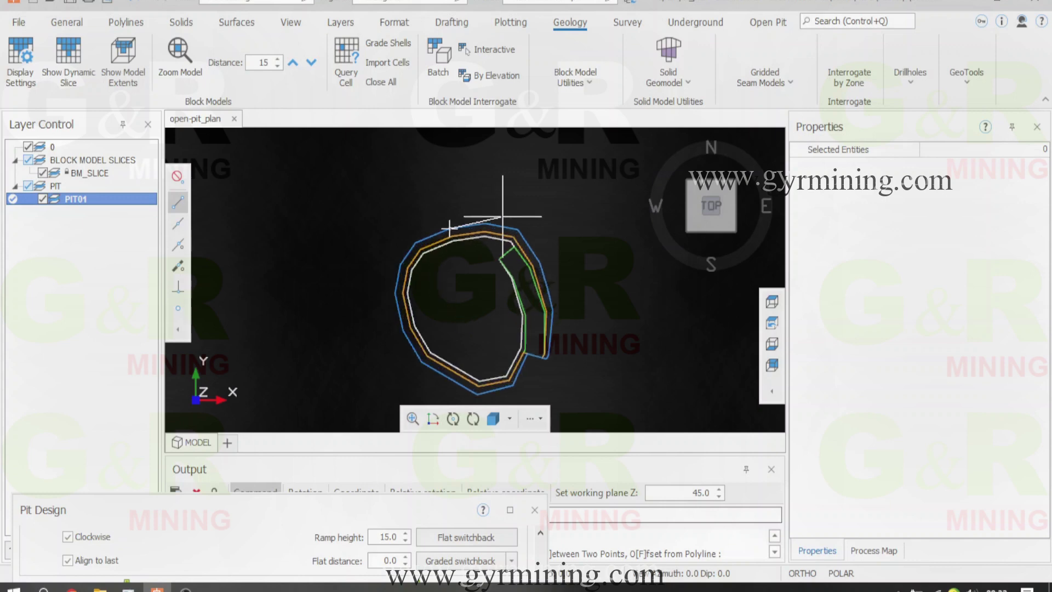
{"action": "scroll", "coordinate": [510, 219], "scroll_direction": "up", "scroll_amount": 1}
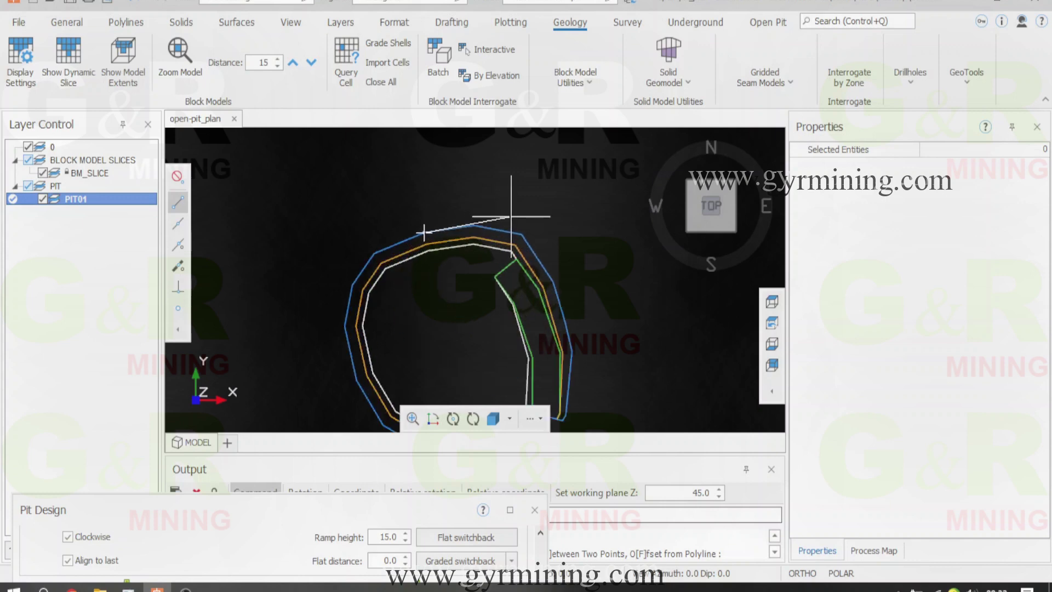
{"action": "scroll", "coordinate": [510, 217], "scroll_direction": "down", "scroll_amount": 2}
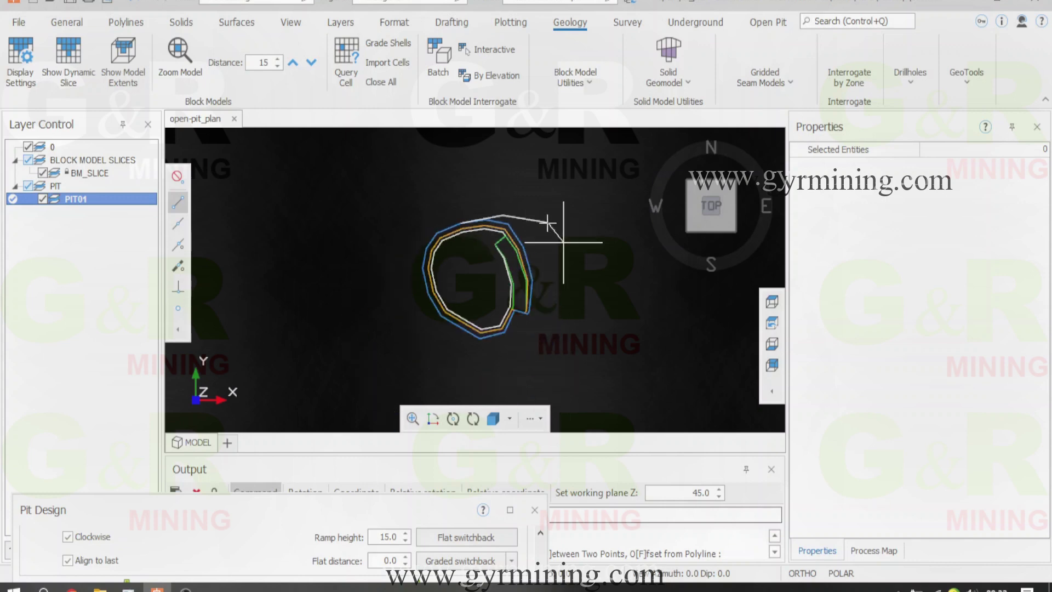
Add vertices north-east, south-east and west of the pit, finish the outline, and disable snapping.
{"action": "left_click", "coordinate": [566, 247]}
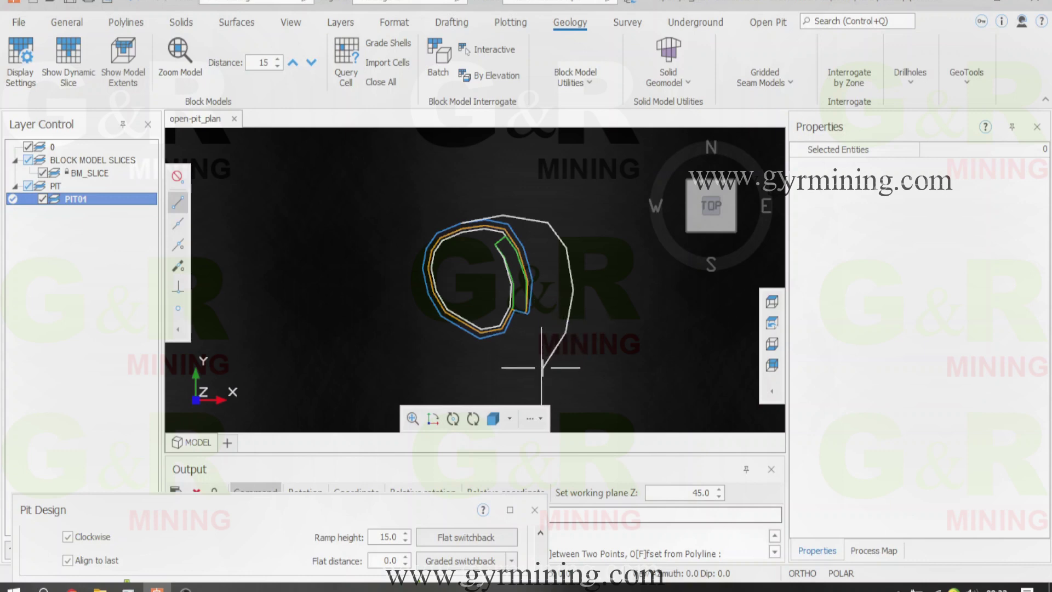
{"action": "left_click", "coordinate": [520, 375]}
{"action": "scroll", "coordinate": [507, 375], "scroll_direction": "up", "scroll_amount": 1}
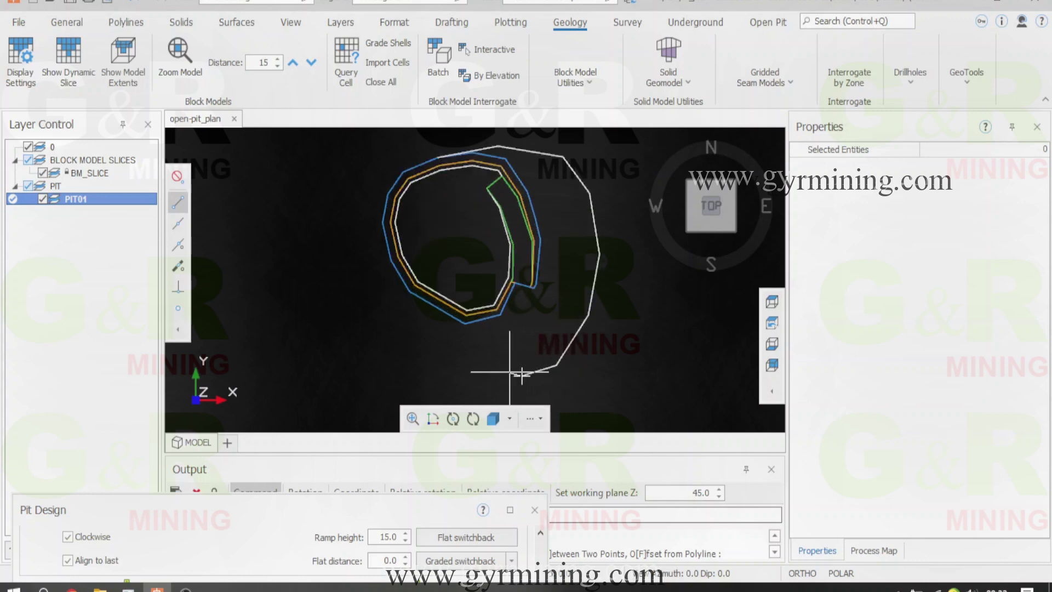
{"action": "scroll", "coordinate": [490, 370], "scroll_direction": "up", "scroll_amount": 1}
{"action": "left_click", "coordinate": [440, 338]}
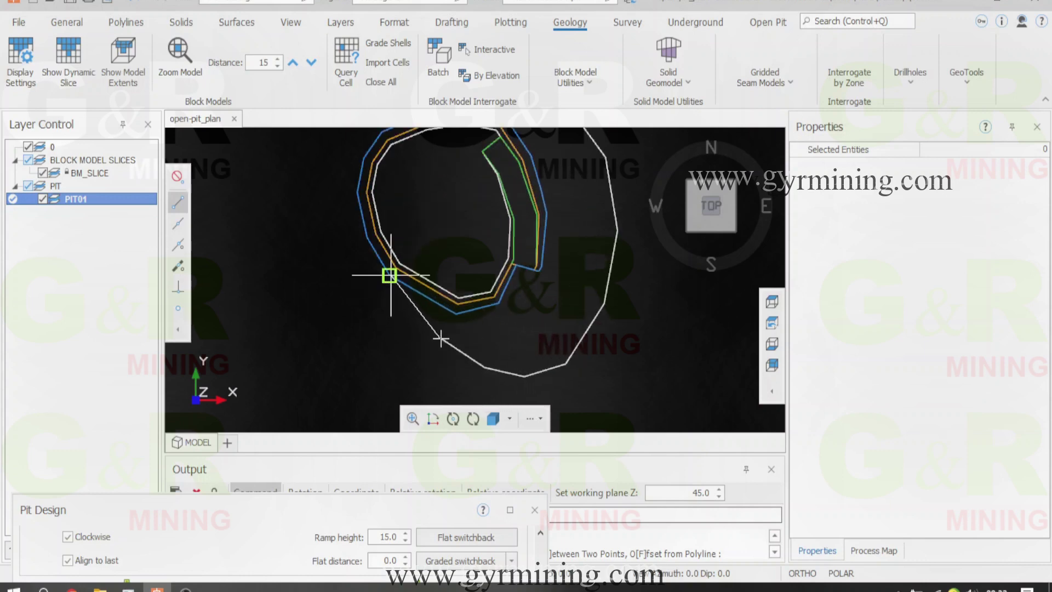
{"action": "key", "text": "Return"}
{"action": "scroll", "coordinate": [484, 334], "scroll_direction": "down", "scroll_amount": 2}
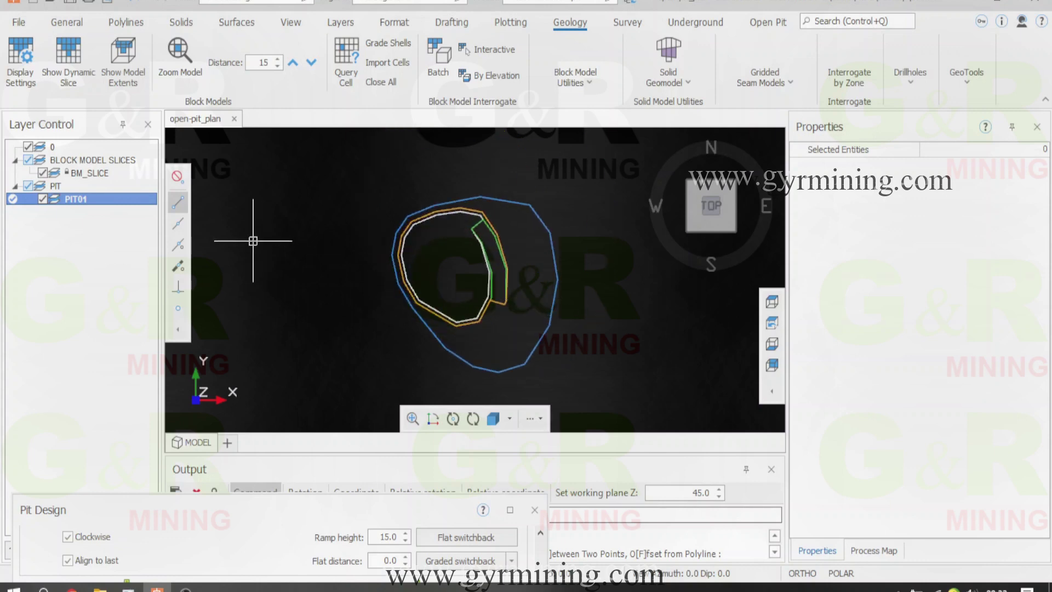
{"action": "left_click", "coordinate": [177, 178]}
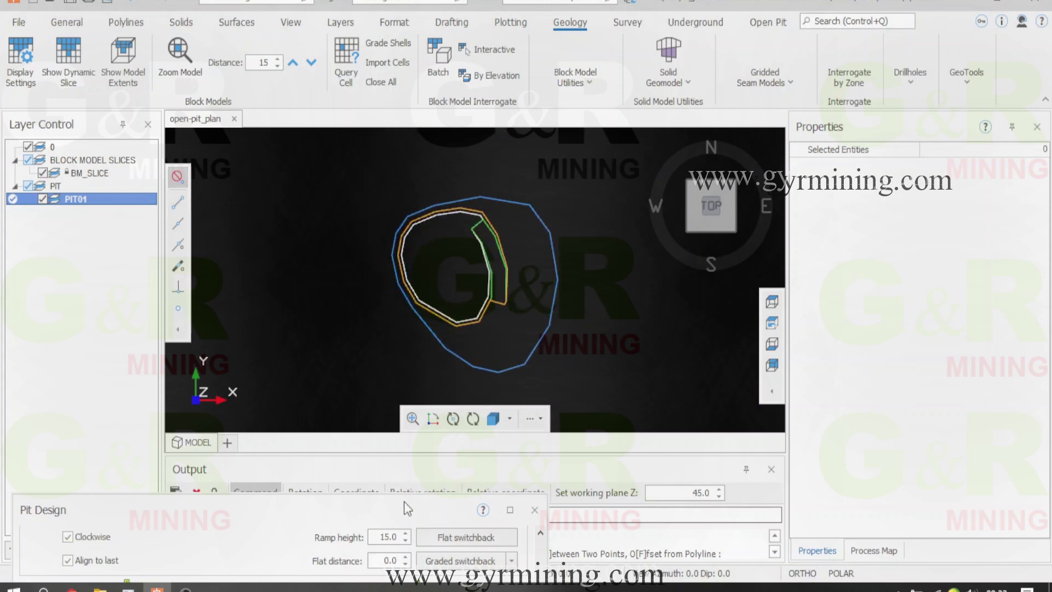
{"action": "left_click_drag", "start_coordinate": [403, 502], "coordinate": [411, 41]}
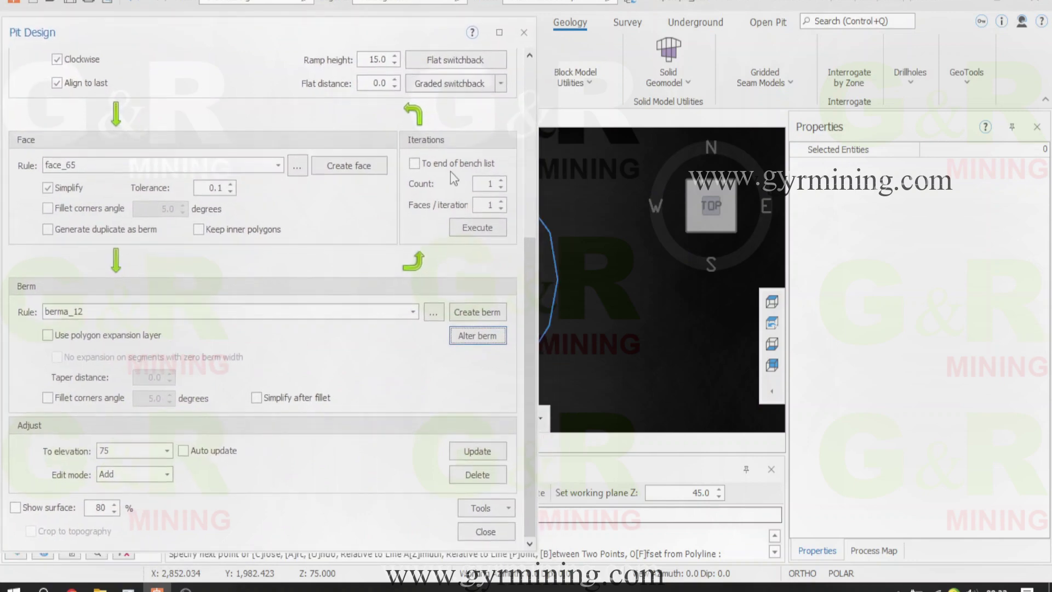
{"action": "scroll", "coordinate": [630, 340], "scroll_direction": "down", "scroll_amount": 3}
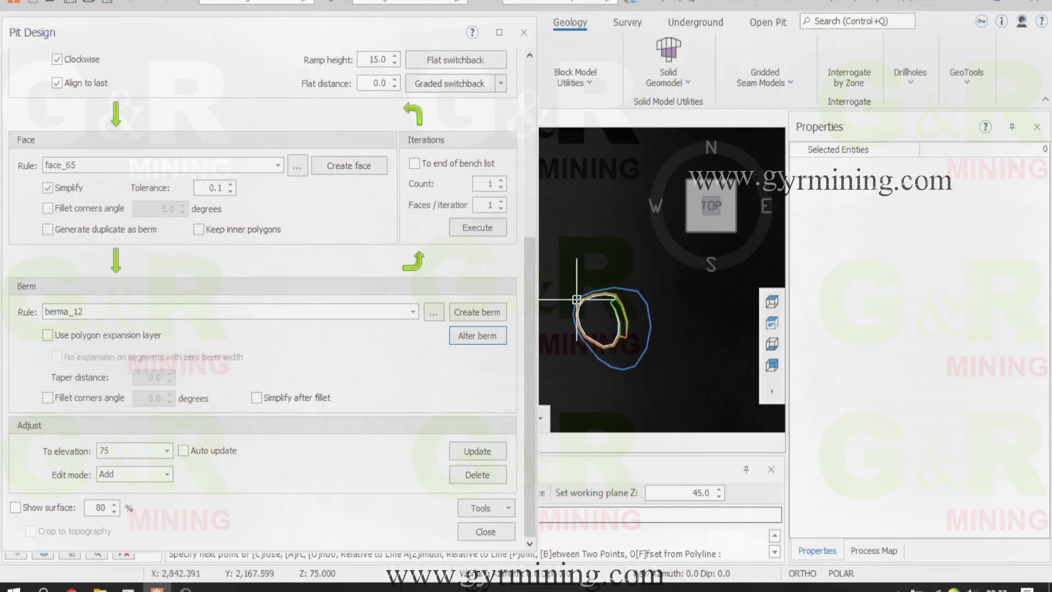
{"action": "scroll", "coordinate": [670, 367], "scroll_direction": "up", "scroll_amount": 2}
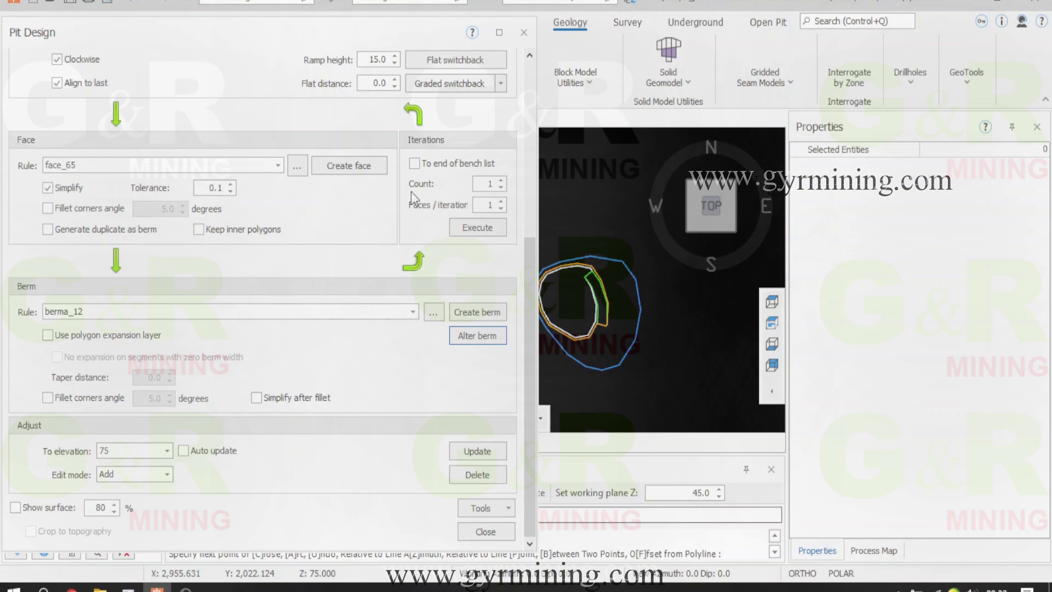
Place a second aligned ramp east of the enlarged berm with 'Alter contour at ramp entrance - Ramp distance'.
{"action": "scroll", "coordinate": [532, 258], "scroll_direction": "up", "scroll_amount": 2}
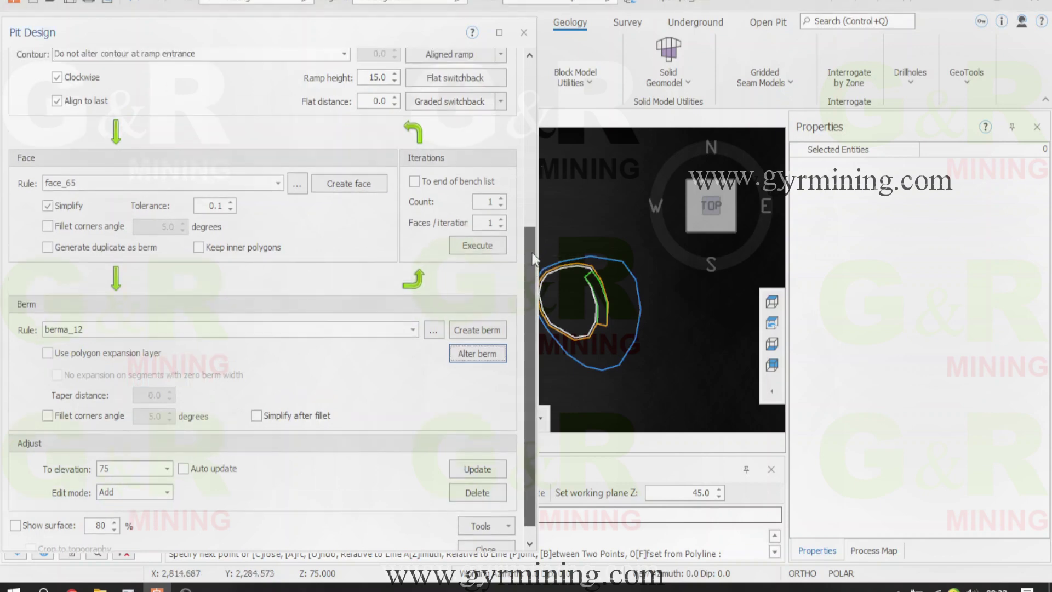
{"action": "scroll", "coordinate": [164, 271], "scroll_direction": "up", "scroll_amount": 4}
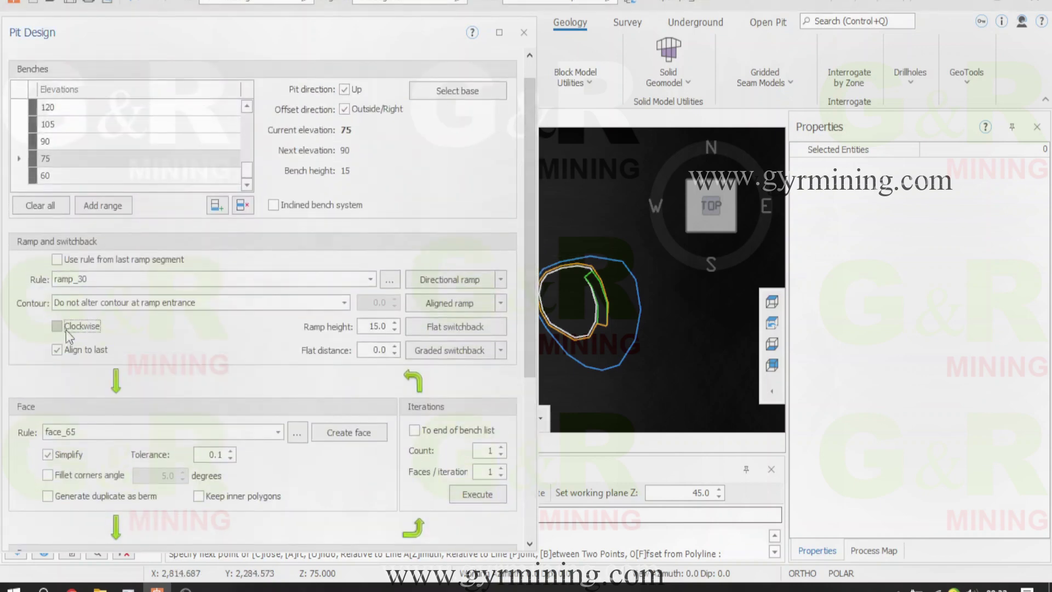
{"action": "left_click", "coordinate": [219, 305]}
{"action": "left_click", "coordinate": [183, 332]}
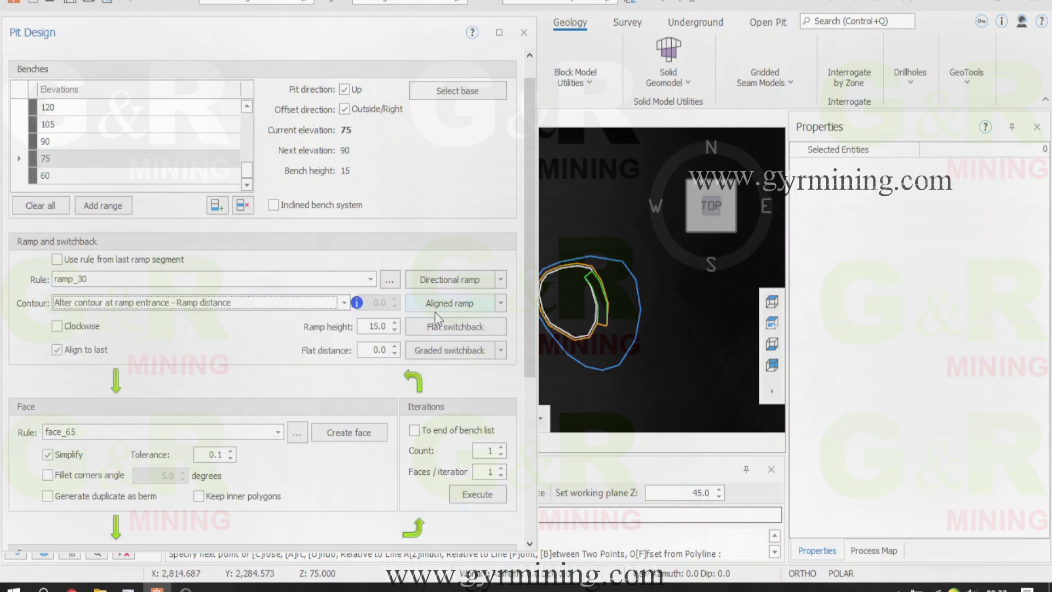
{"action": "left_click", "coordinate": [450, 303]}
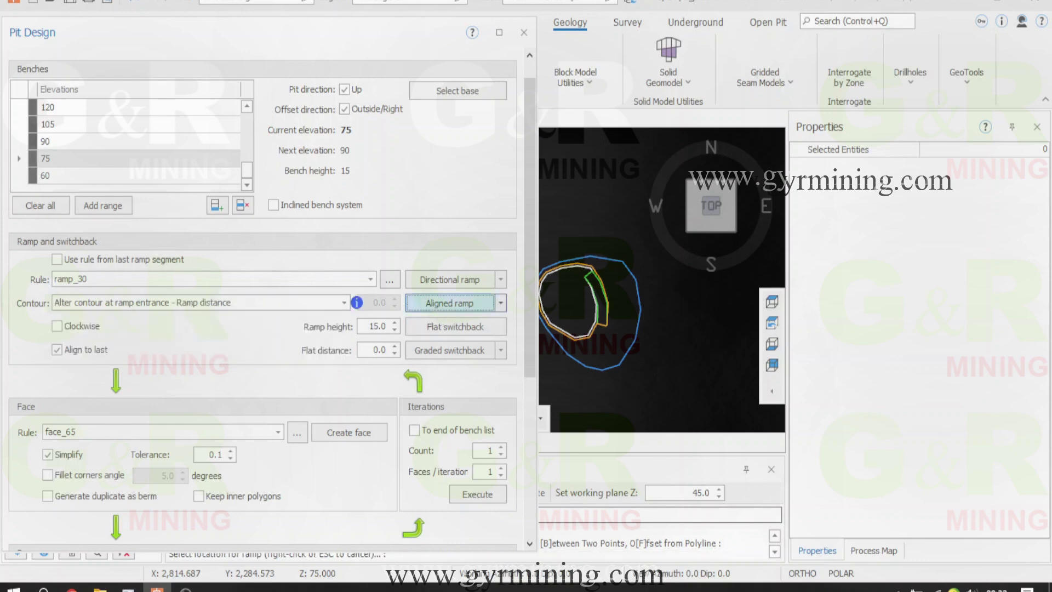
{"action": "left_click", "coordinate": [635, 341]}
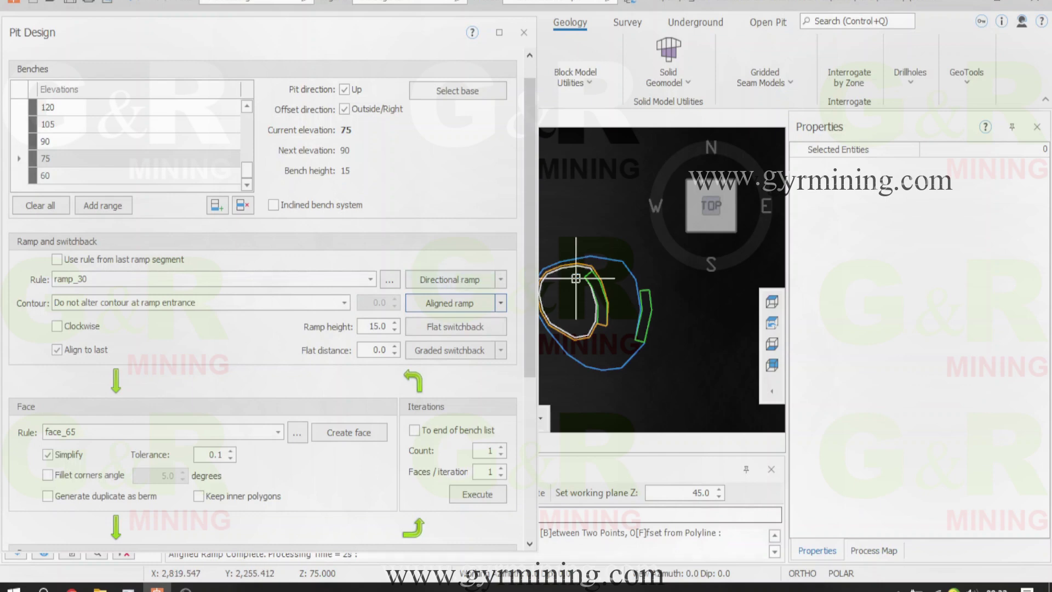
{"action": "scroll", "coordinate": [669, 343], "scroll_direction": "down", "scroll_amount": 2}
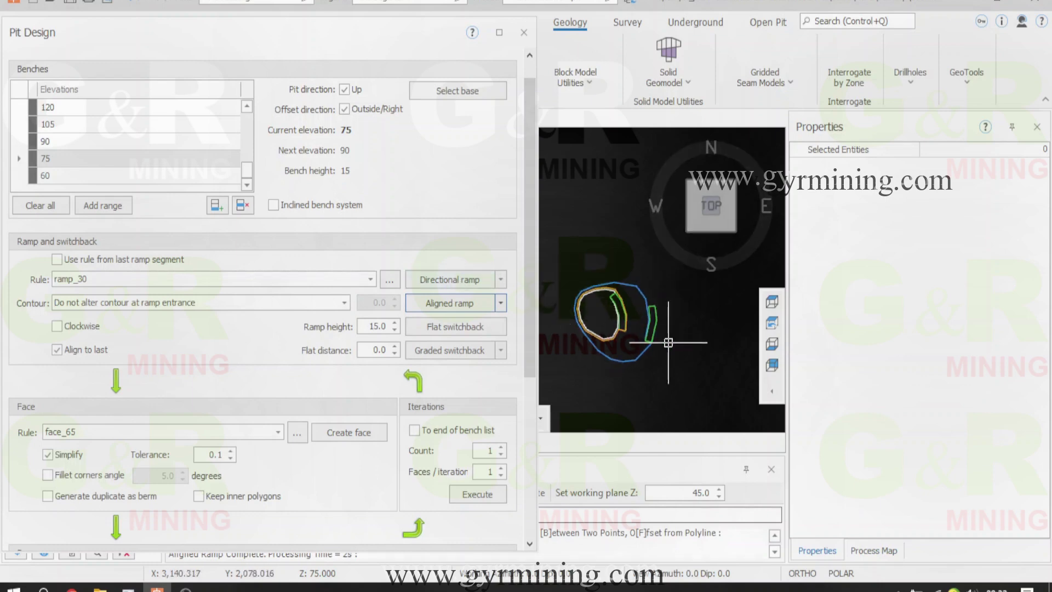
{"action": "scroll", "coordinate": [616, 235], "scroll_direction": "up", "scroll_amount": 1}
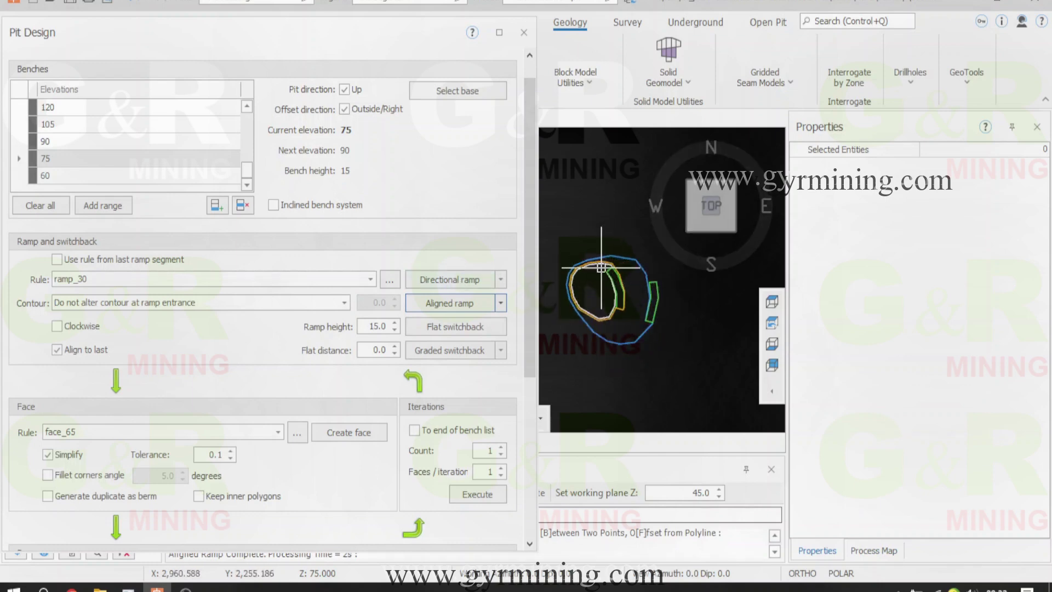
{"action": "scroll", "coordinate": [601, 268], "scroll_direction": "up", "scroll_amount": 2}
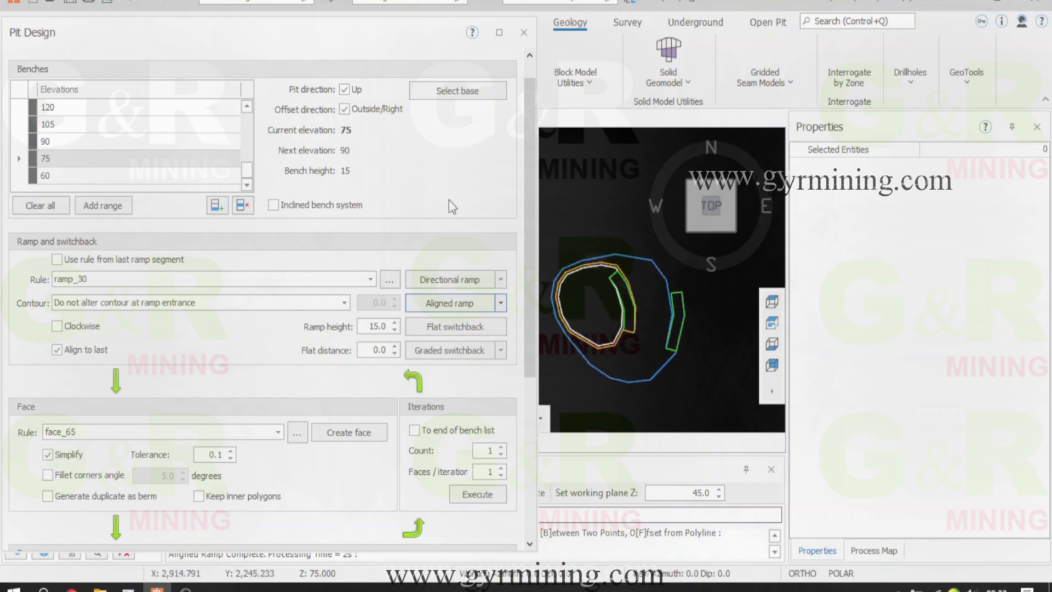
Create a face_65 face to elevation 90 plus a berma_12 berm, checking it in 3D before returning to top view.
{"action": "left_click_drag", "start_coordinate": [529, 238], "coordinate": [523, 366]}
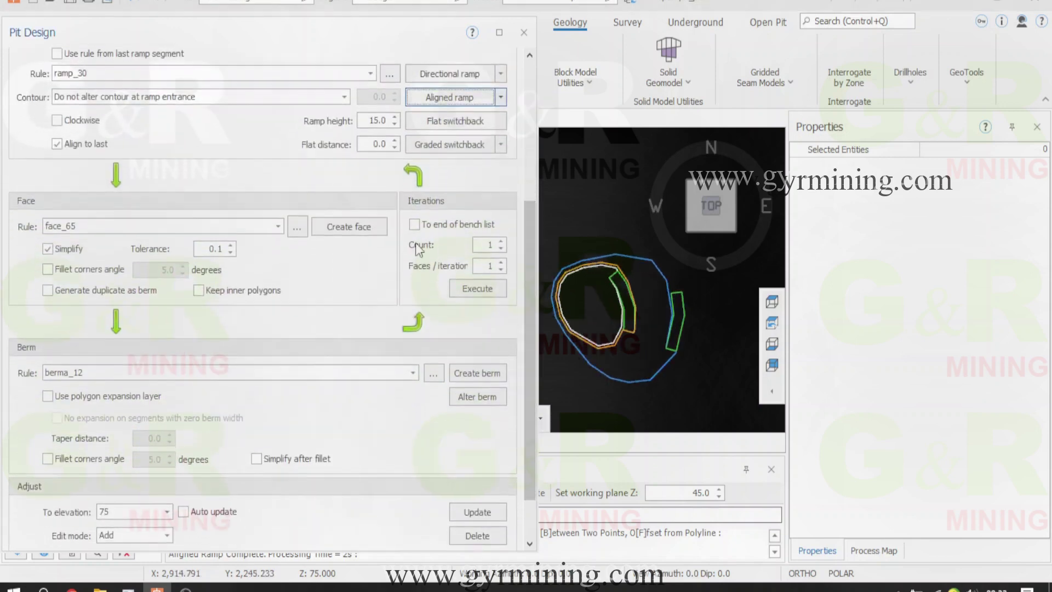
{"action": "left_click", "coordinate": [376, 229]}
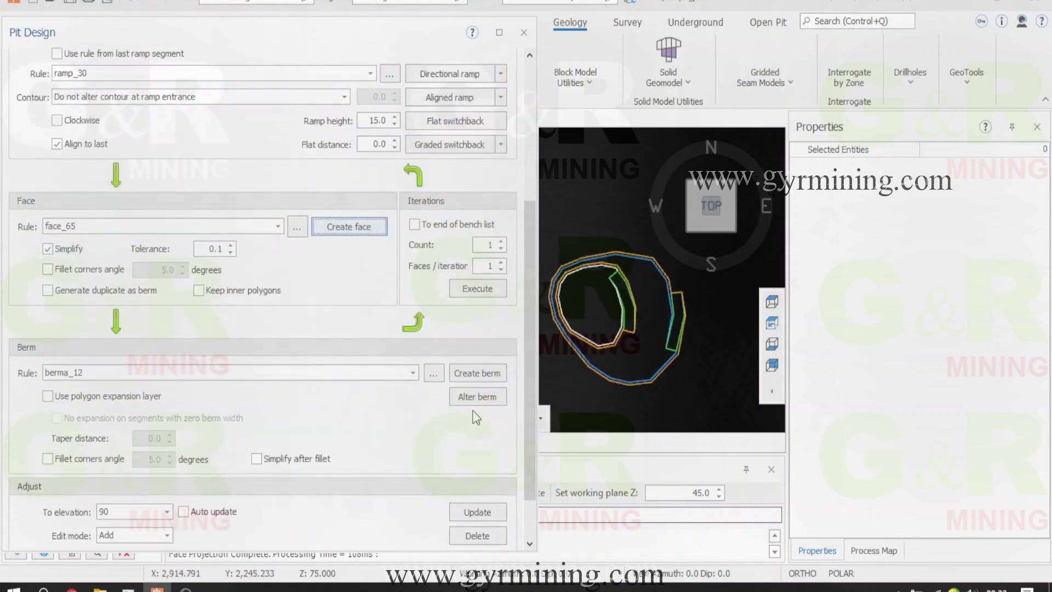
{"action": "left_click", "coordinate": [494, 377]}
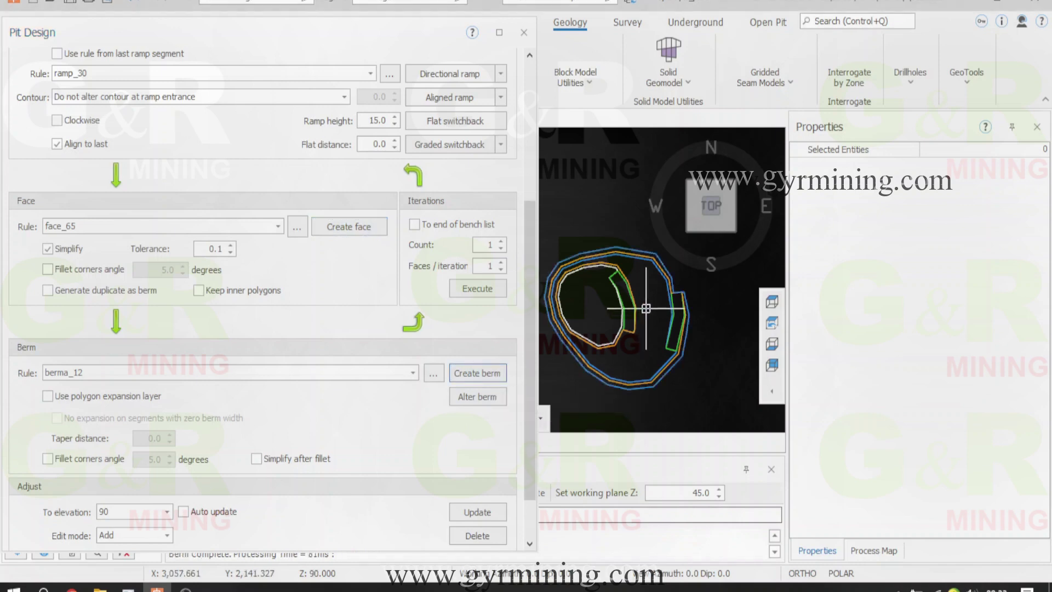
{"action": "left_click", "coordinate": [684, 232]}
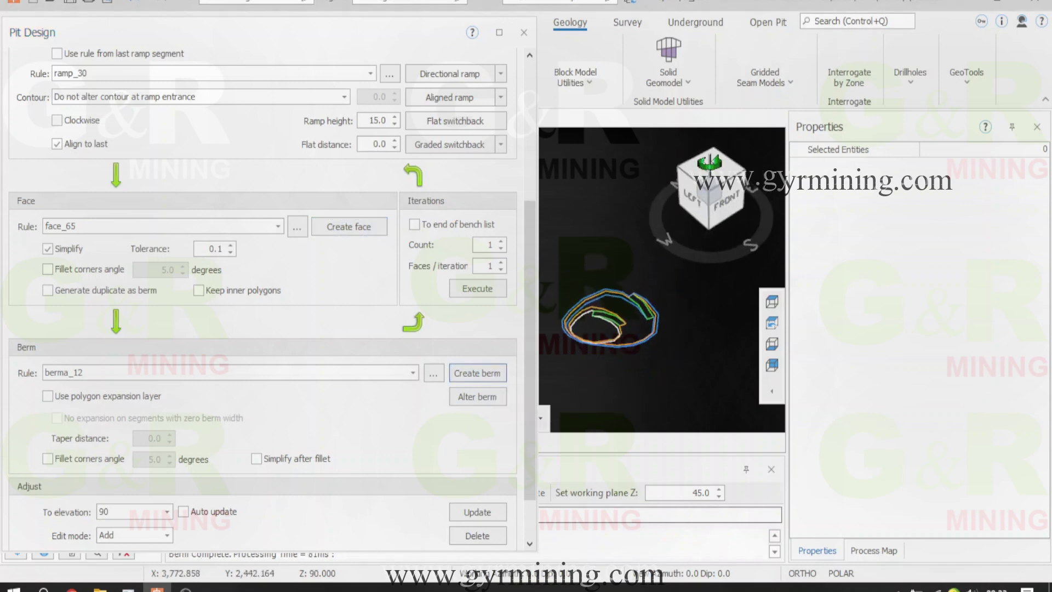
{"action": "scroll", "coordinate": [607, 309], "scroll_direction": "up", "scroll_amount": 3}
{"action": "mouse_move", "coordinate": [606, 309]}
{"action": "middle_mouse_down"}
{"action": "mouse_move", "coordinate": [675, 214]}
{"action": "mouse_move", "coordinate": [680, 242]}
{"action": "mouse_move", "coordinate": [683, 174]}
{"action": "mouse_move", "coordinate": [613, 313]}
{"action": "middle_mouse_up"}
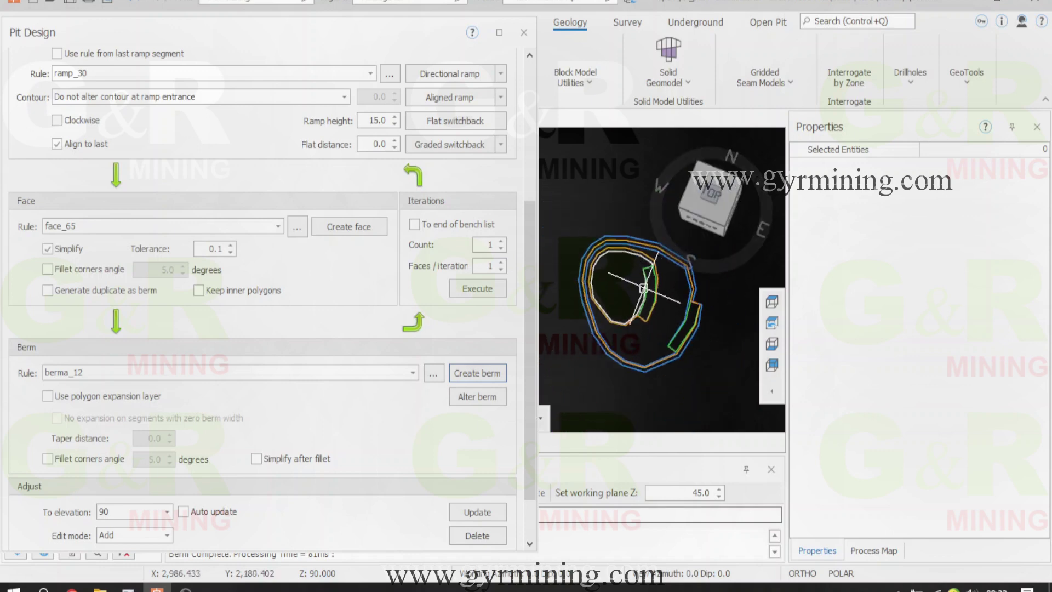
{"action": "left_click", "coordinate": [709, 202]}
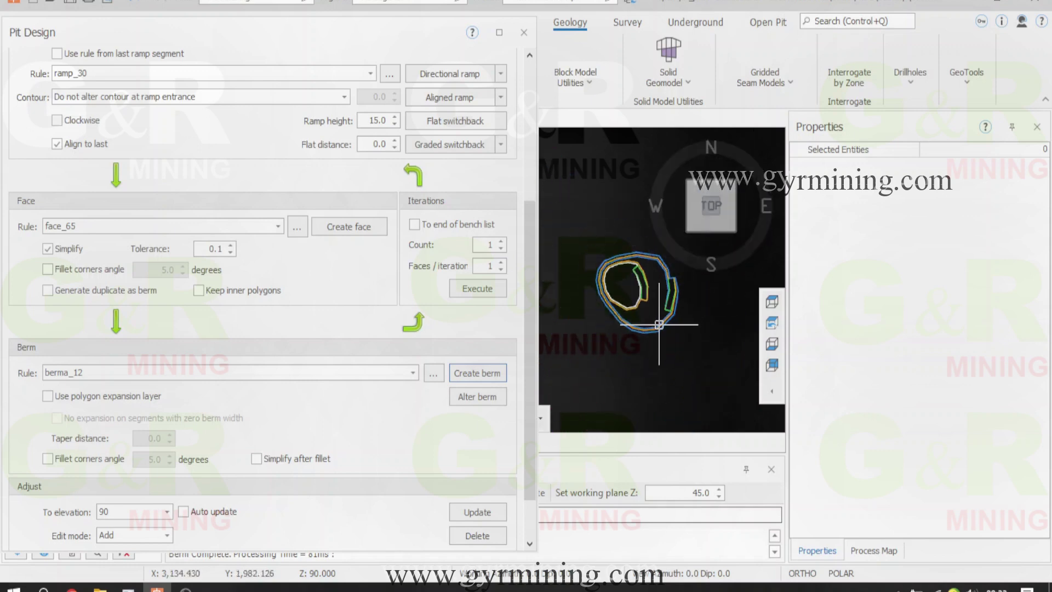
{"action": "scroll", "coordinate": [645, 305], "scroll_direction": "up", "scroll_amount": 2}
{"action": "scroll", "coordinate": [670, 310], "scroll_direction": "up", "scroll_amount": 2}
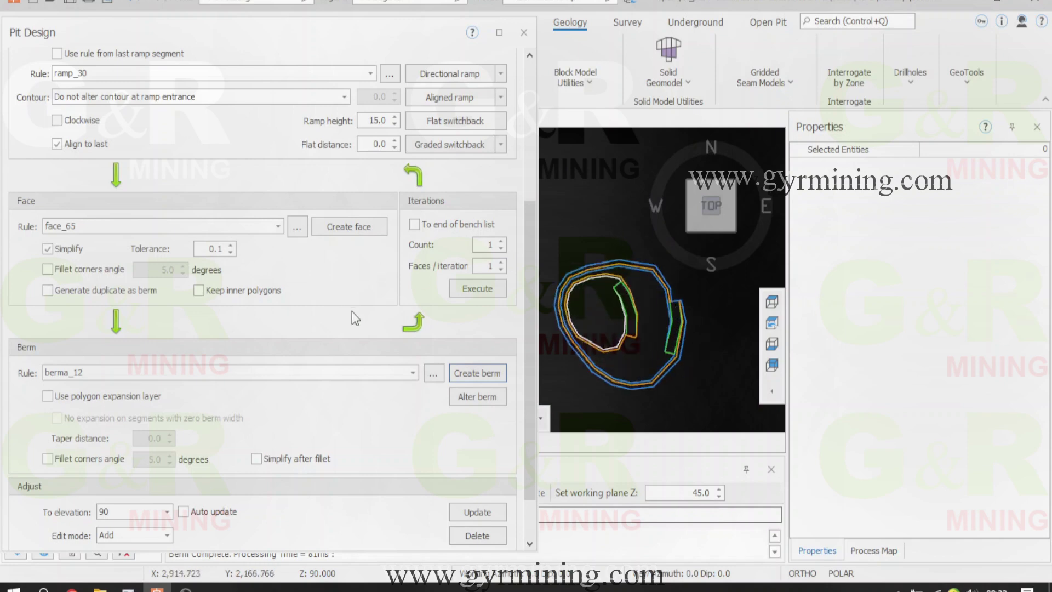
{"action": "left_click_drag", "start_coordinate": [524, 372], "coordinate": [525, 425]}
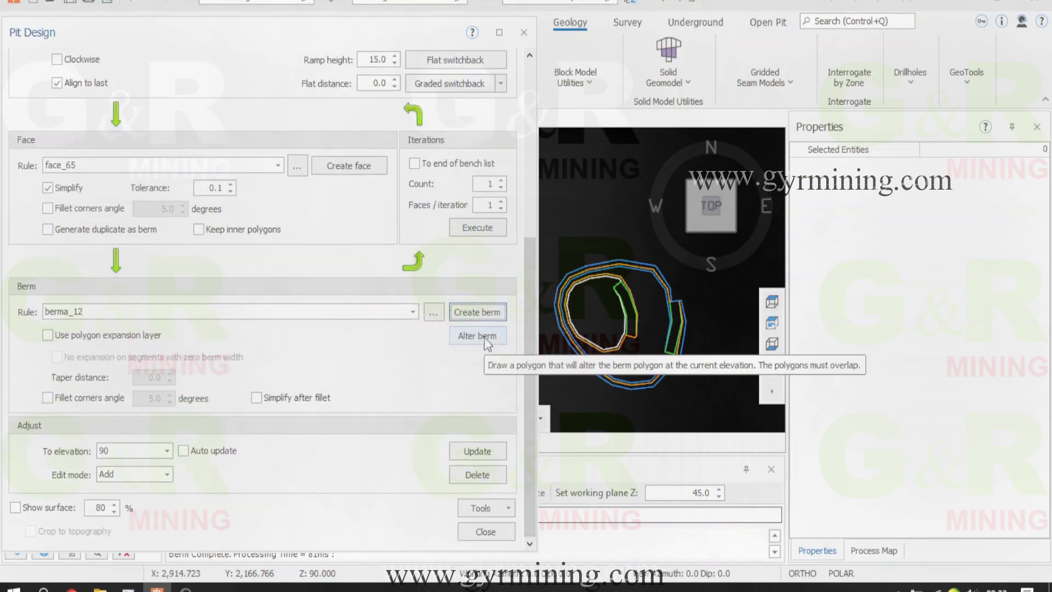
Start altering the elevation-90 berm and place the first point of its new outline.
{"action": "left_click", "coordinate": [478, 336]}
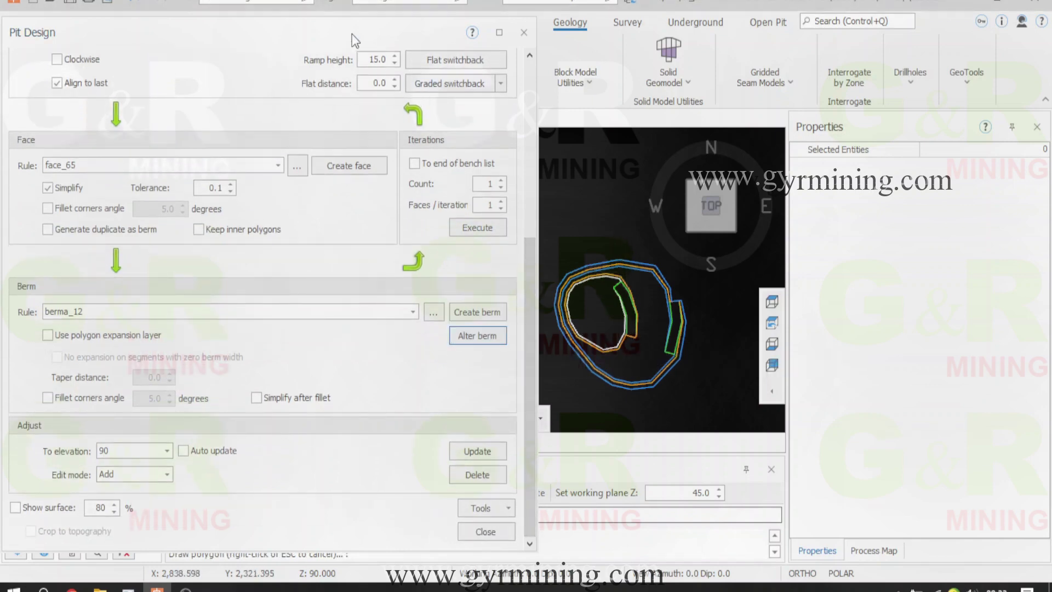
{"action": "left_click_drag", "start_coordinate": [356, 40], "coordinate": [426, 482]}
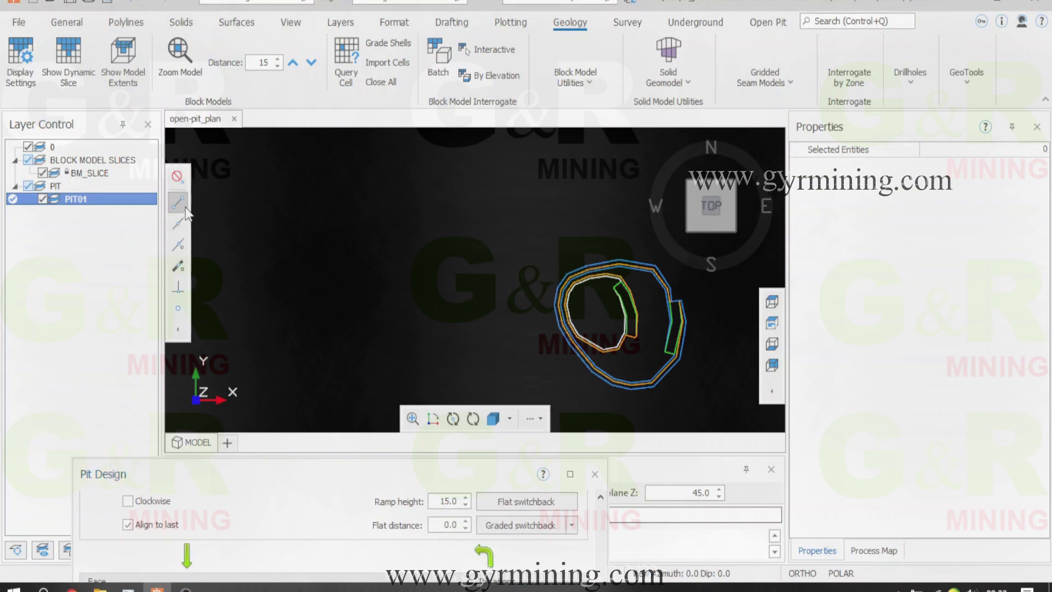
{"action": "scroll", "coordinate": [617, 340], "scroll_direction": "up", "scroll_amount": 1}
{"action": "scroll", "coordinate": [622, 340], "scroll_direction": "up", "scroll_amount": 1}
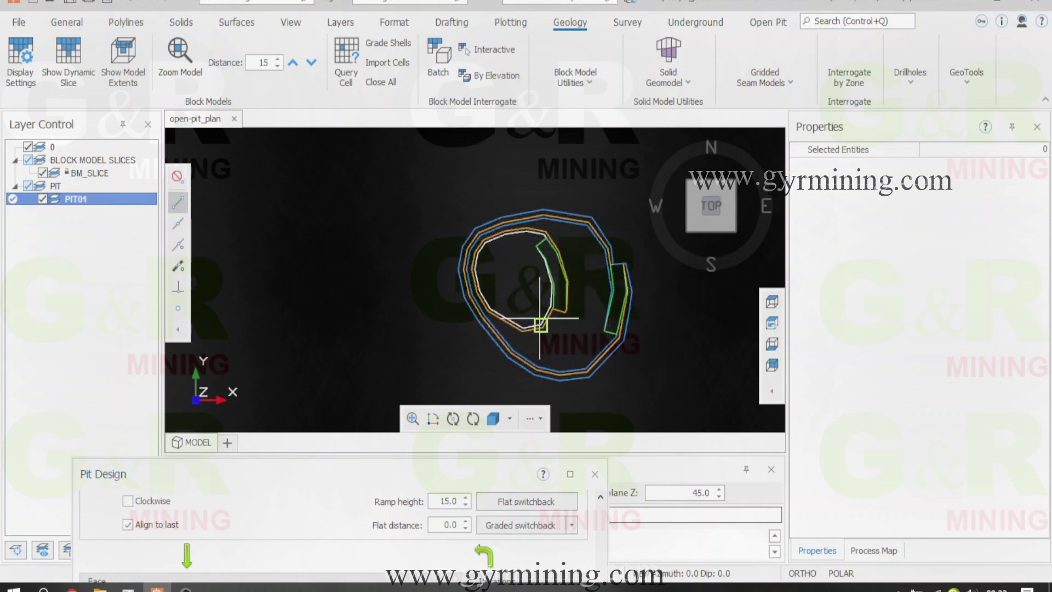
{"action": "scroll", "coordinate": [573, 376], "scroll_direction": "up", "scroll_amount": 1}
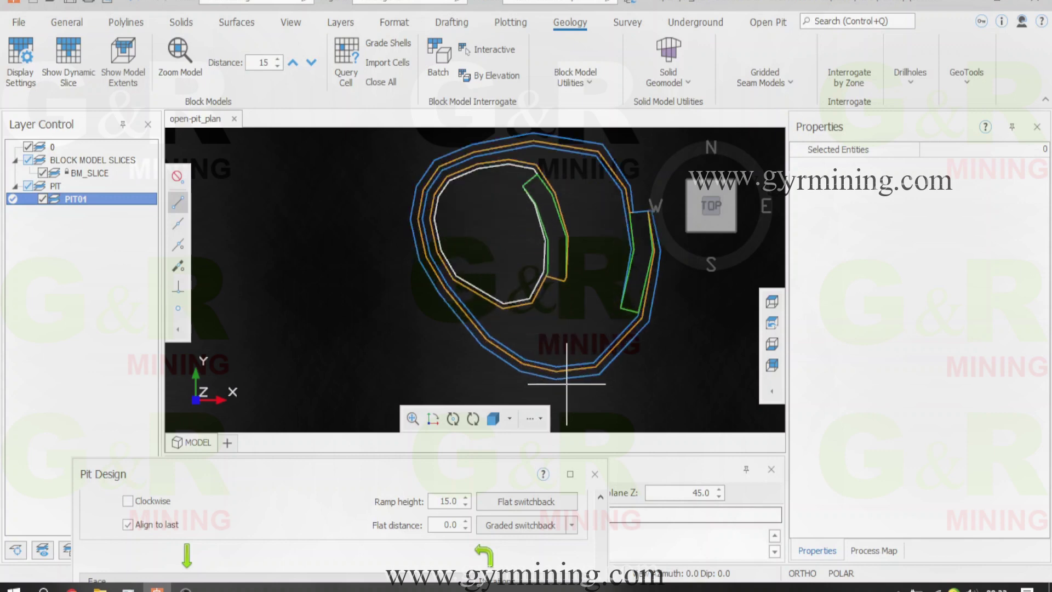
{"action": "scroll", "coordinate": [571, 376], "scroll_direction": "up", "scroll_amount": 1}
{"action": "left_click", "coordinate": [555, 375]}
{"action": "scroll", "coordinate": [595, 389], "scroll_direction": "up", "scroll_amount": 1}
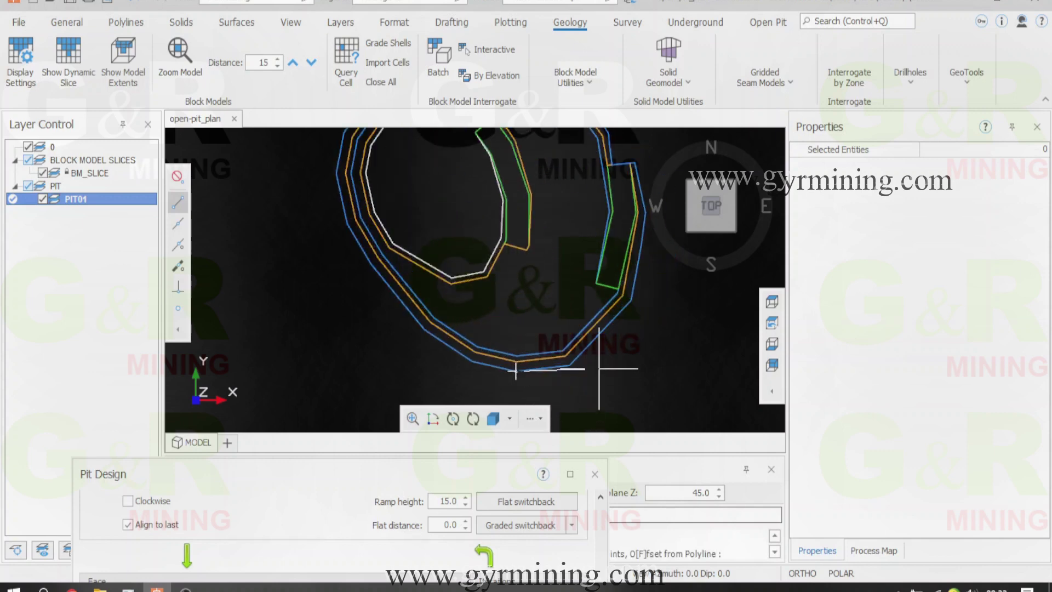
{"action": "scroll", "coordinate": [599, 368], "scroll_direction": "down", "scroll_amount": 2}
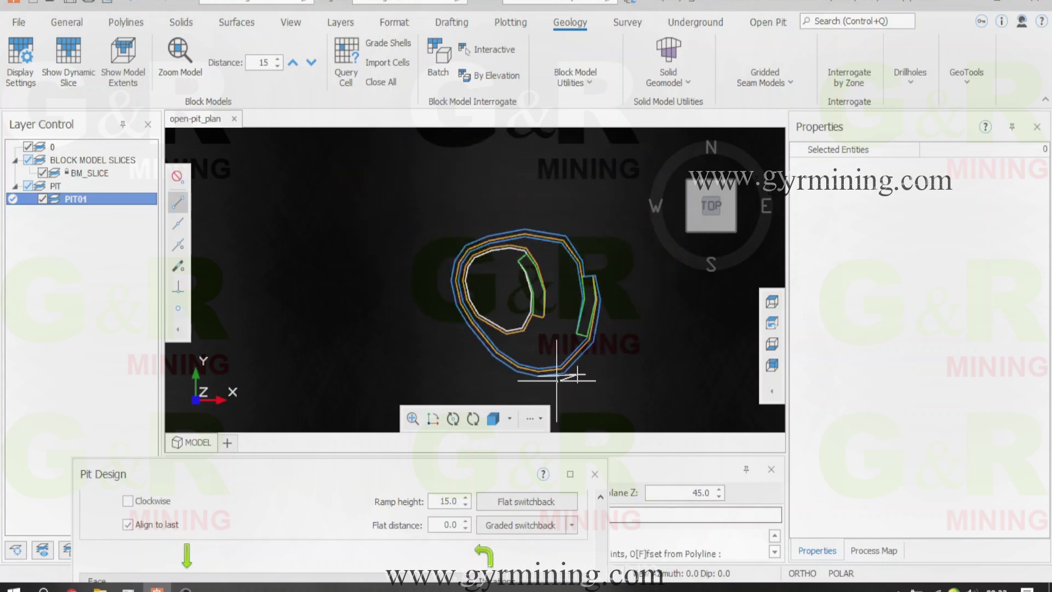
Trace the berm outline around the pit's south-east, east, north and west sides.
{"action": "left_click", "coordinate": [605, 363]}
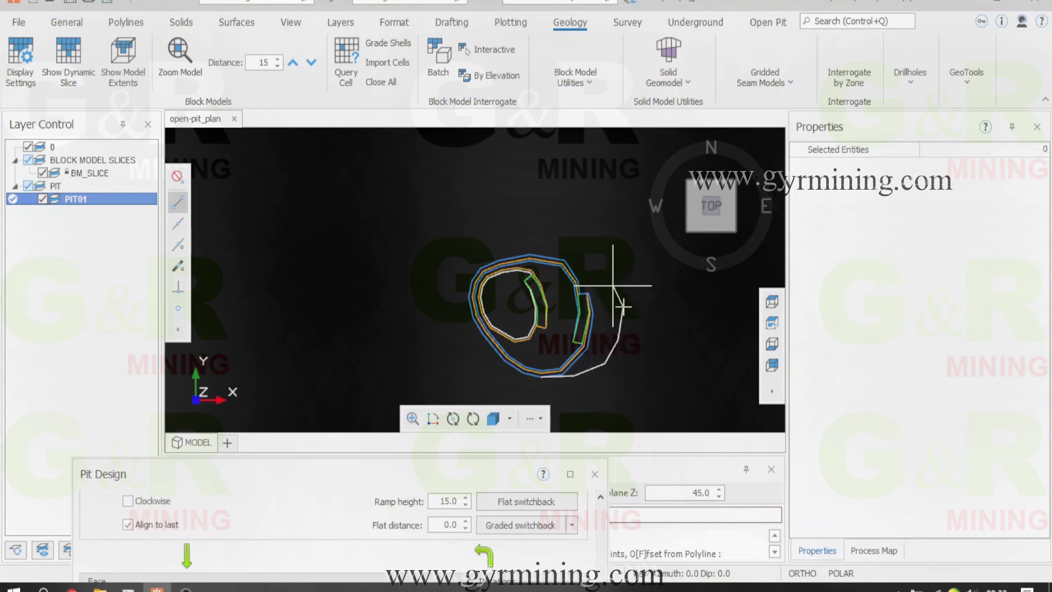
{"action": "left_click", "coordinate": [607, 248]}
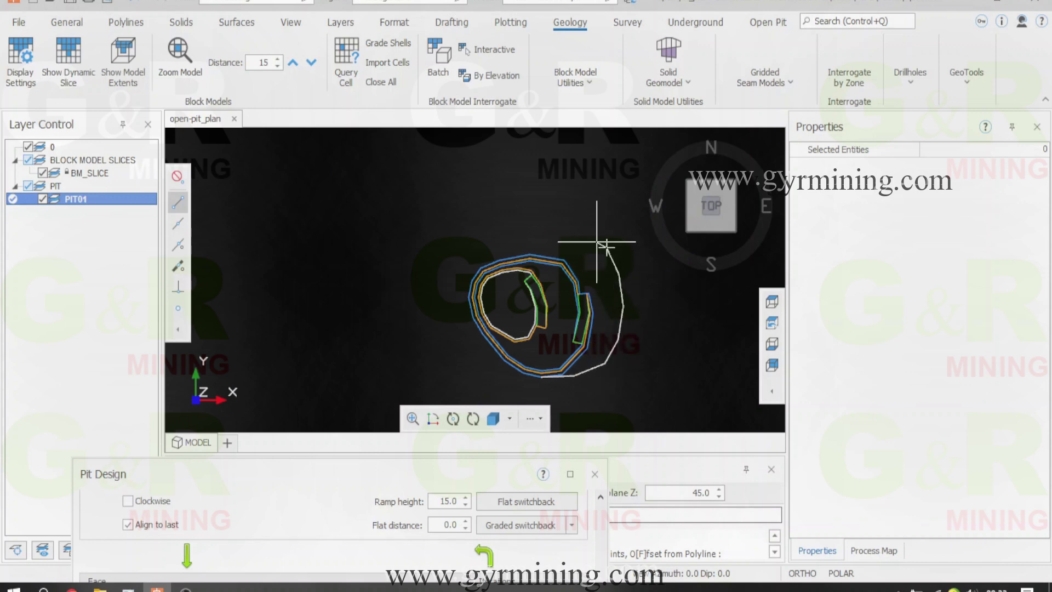
{"action": "left_click", "coordinate": [533, 221]}
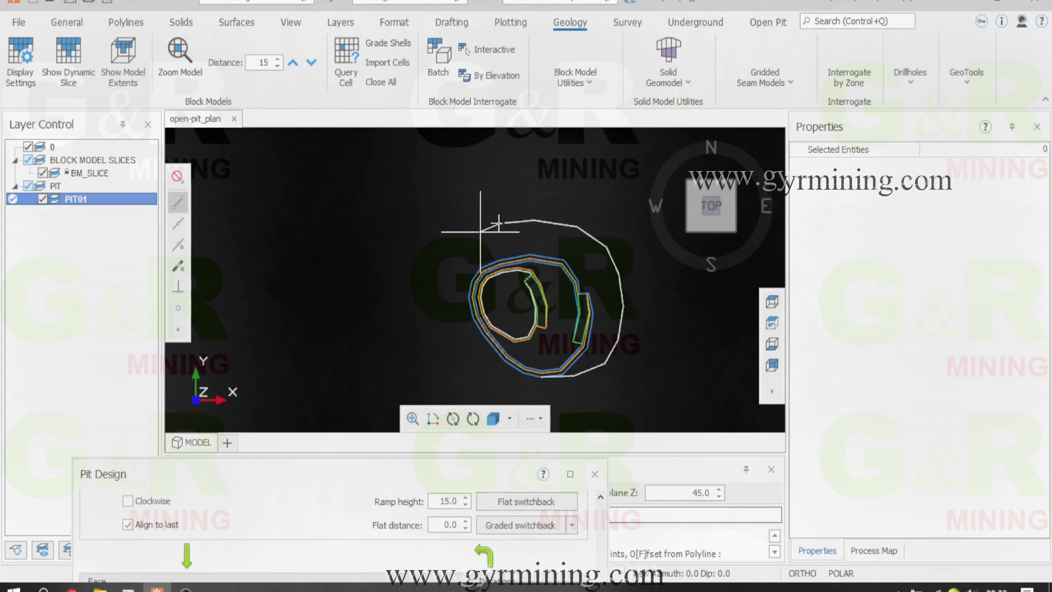
{"action": "left_click", "coordinate": [497, 222]}
{"action": "scroll", "coordinate": [494, 224], "scroll_direction": "up", "scroll_amount": 2}
{"action": "left_click", "coordinate": [462, 282]}
{"action": "scroll", "coordinate": [462, 282], "scroll_direction": "up", "scroll_amount": 1}
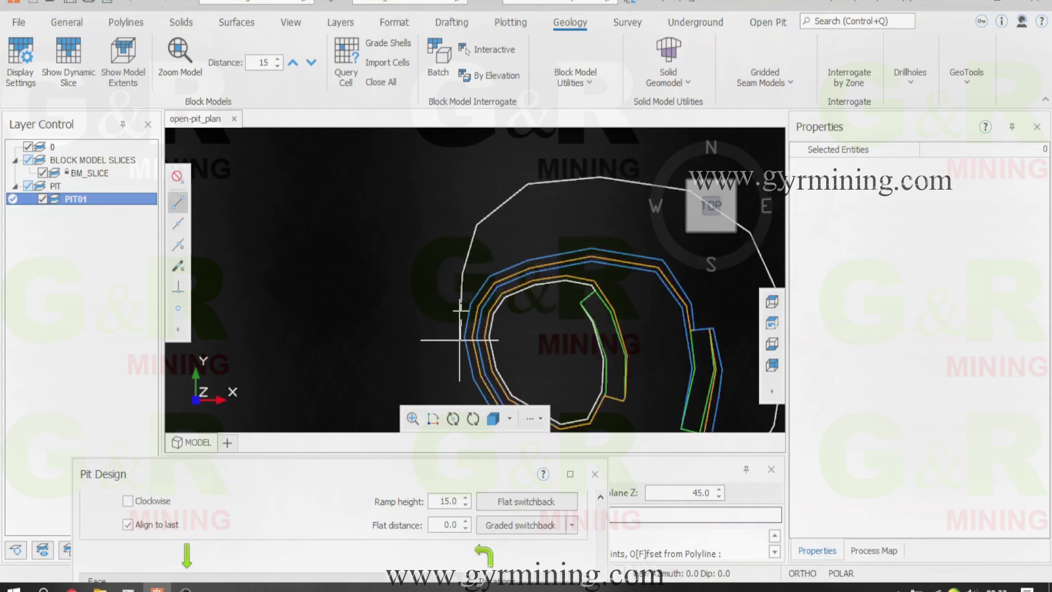
{"action": "scroll", "coordinate": [419, 241], "scroll_direction": "down", "scroll_amount": 1}
{"action": "scroll", "coordinate": [446, 218], "scroll_direction": "down", "scroll_amount": 2}
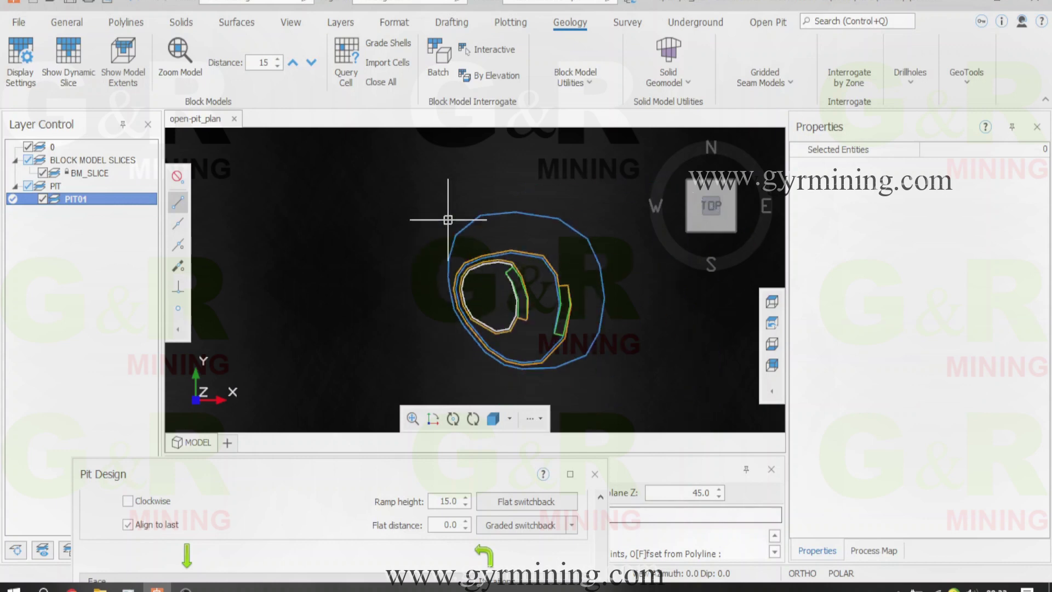
{"action": "scroll", "coordinate": [481, 234], "scroll_direction": "down", "scroll_amount": 1}
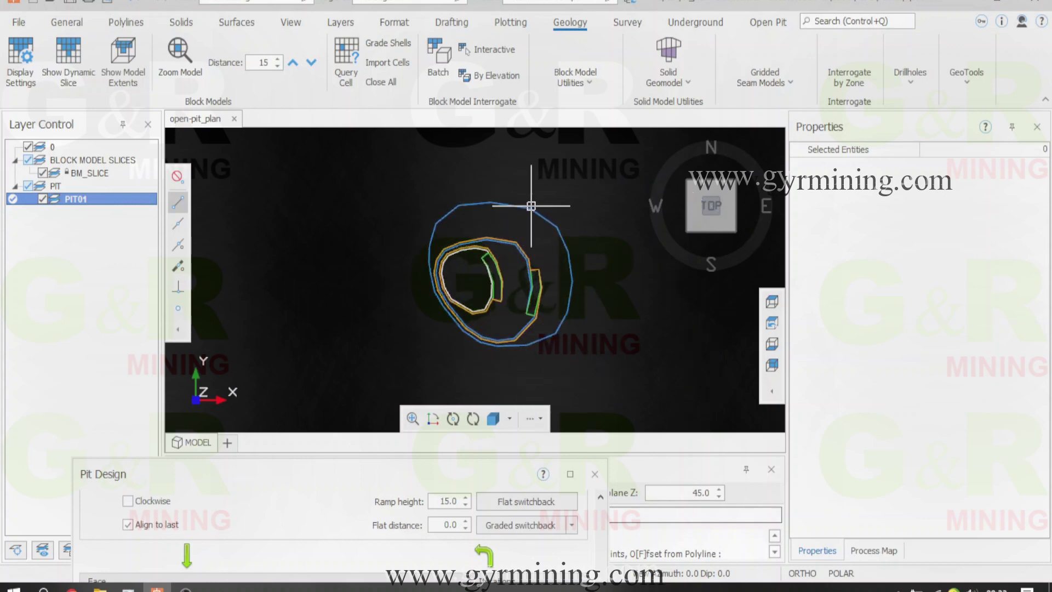
Set the next ramp to run clockwise, altering the contour at the ramp entrance.
{"action": "left_click_drag", "start_coordinate": [380, 471], "coordinate": [305, 58]}
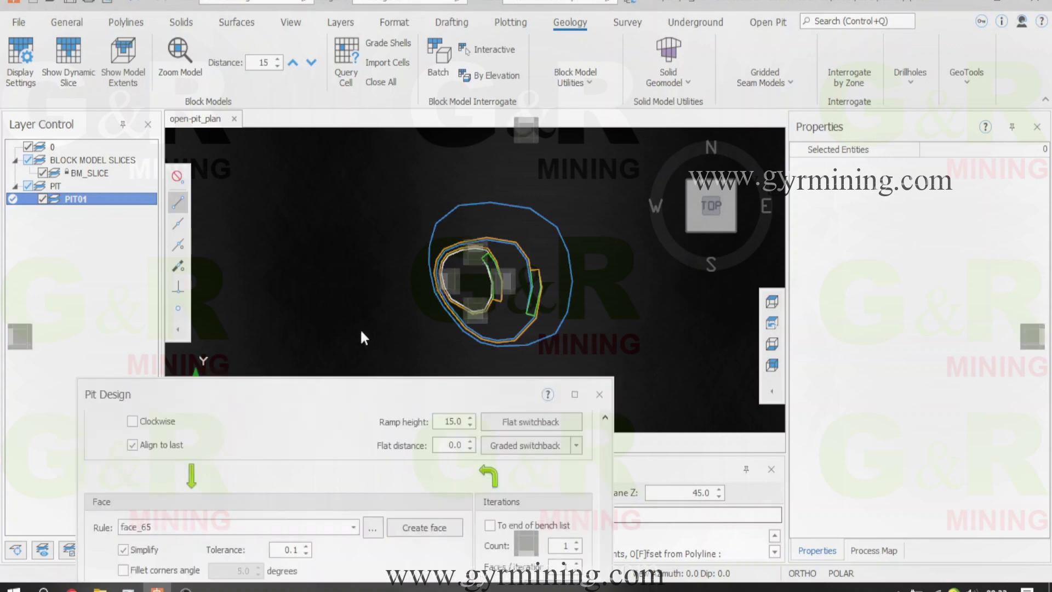
{"action": "scroll", "coordinate": [634, 294], "scroll_direction": "up", "scroll_amount": 1}
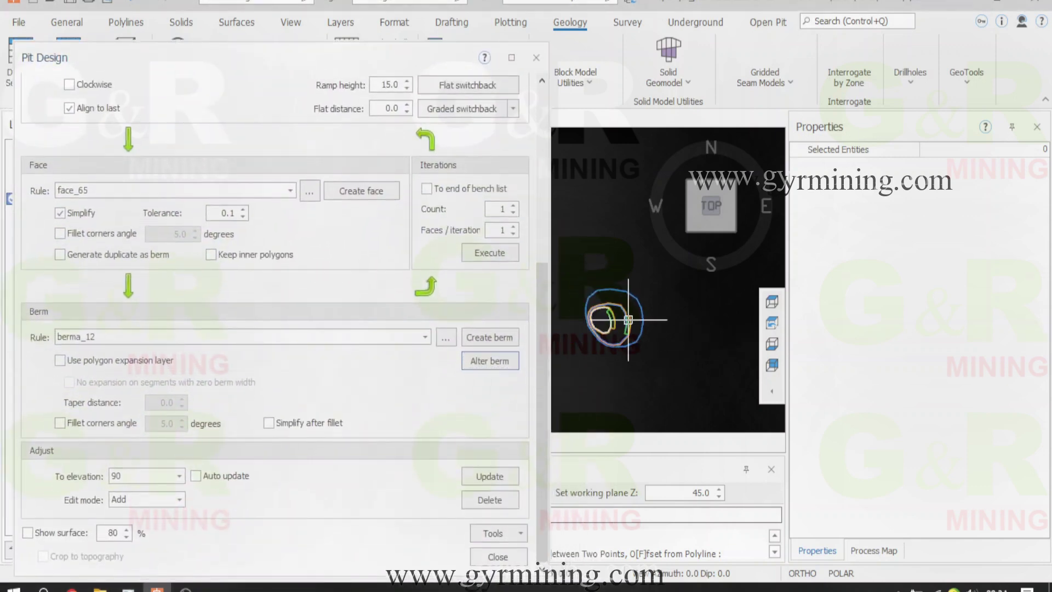
{"action": "scroll", "coordinate": [639, 292], "scroll_direction": "up", "scroll_amount": 1}
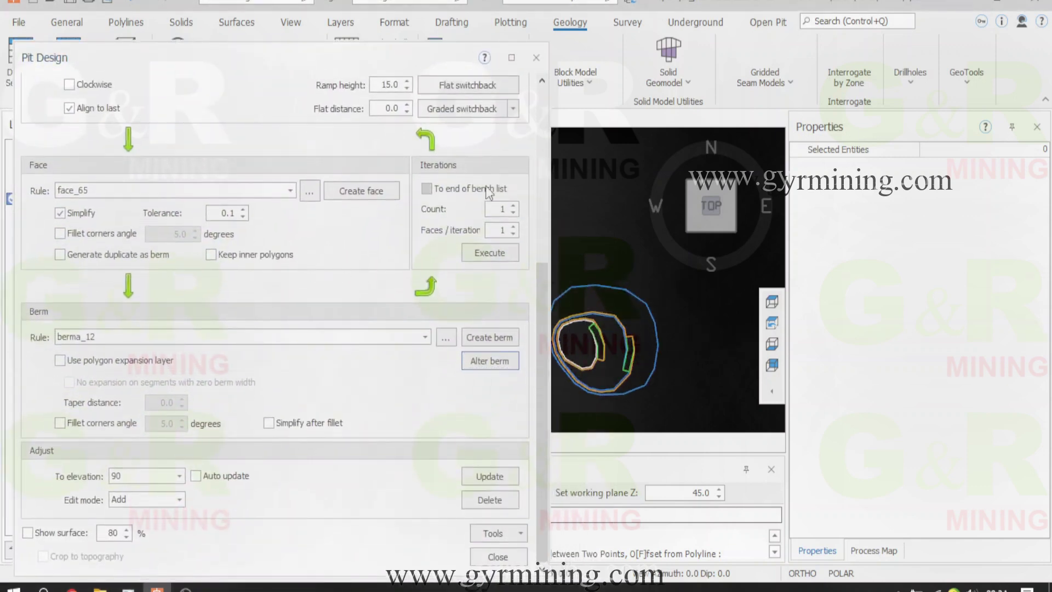
{"action": "left_click_drag", "start_coordinate": [542, 280], "coordinate": [537, 121]}
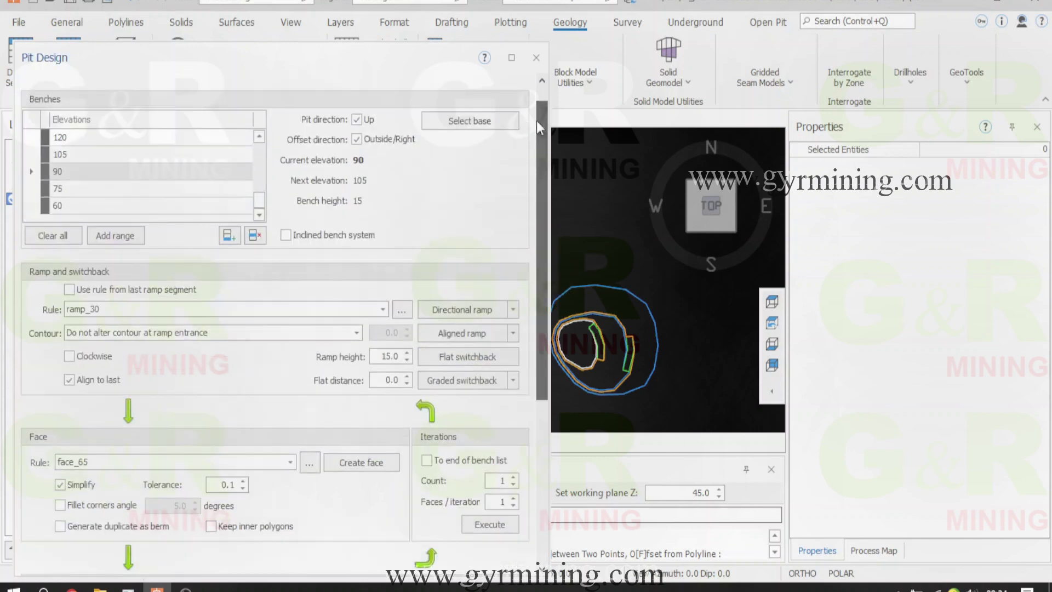
{"action": "left_click", "coordinate": [68, 356]}
{"action": "left_click", "coordinate": [137, 334]}
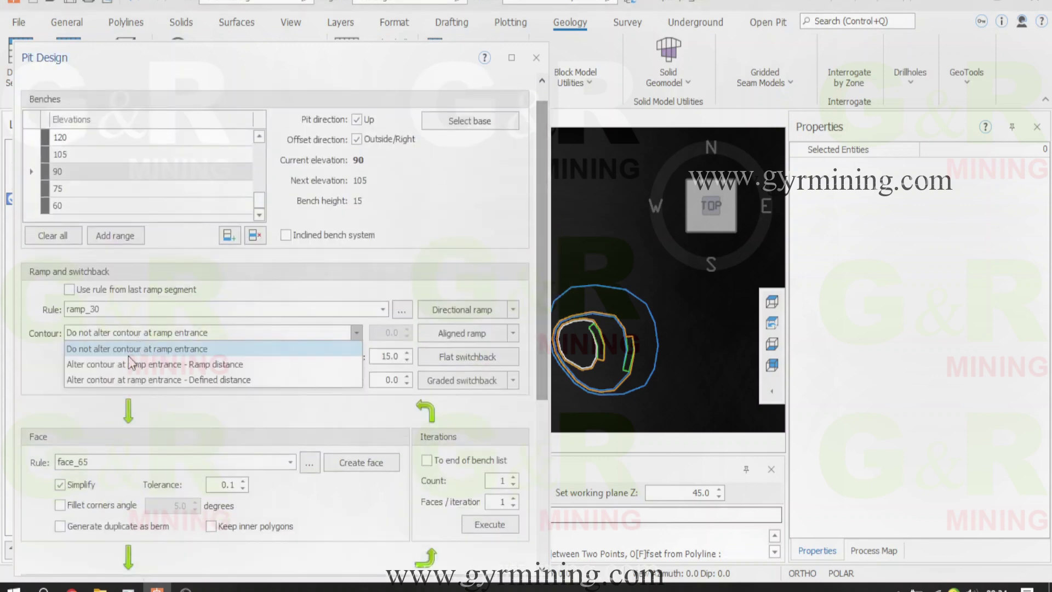
{"action": "left_click", "coordinate": [128, 353]}
Place an aligned ramp on the pit's north side and project the face to elevation 105.
{"action": "left_click", "coordinate": [477, 336]}
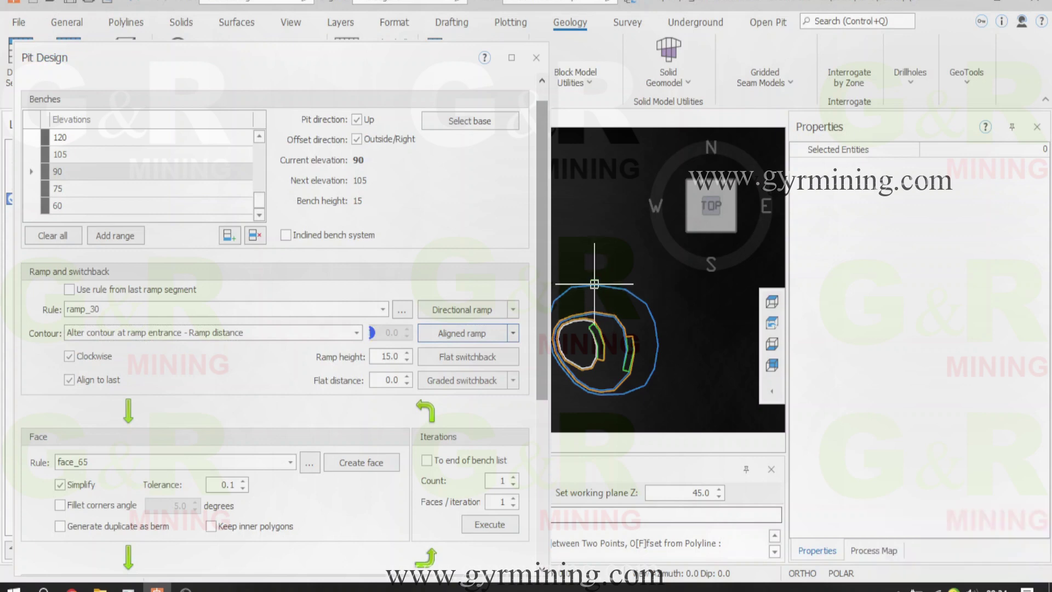
{"action": "scroll", "coordinate": [617, 255], "scroll_direction": "down", "scroll_amount": 2}
{"action": "scroll", "coordinate": [629, 258], "scroll_direction": "up", "scroll_amount": 2}
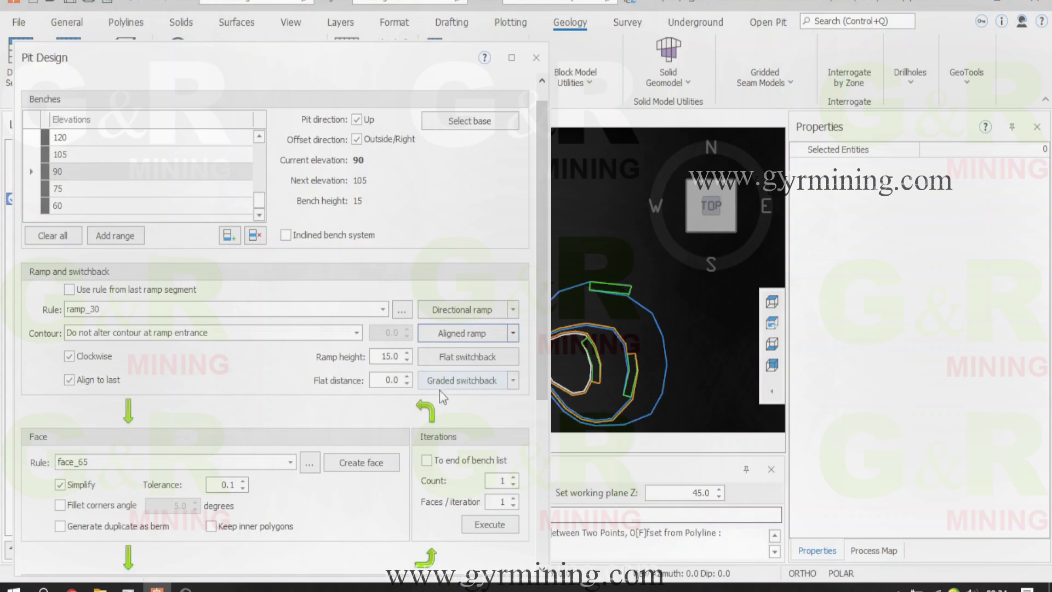
{"action": "left_click", "coordinate": [382, 465]}
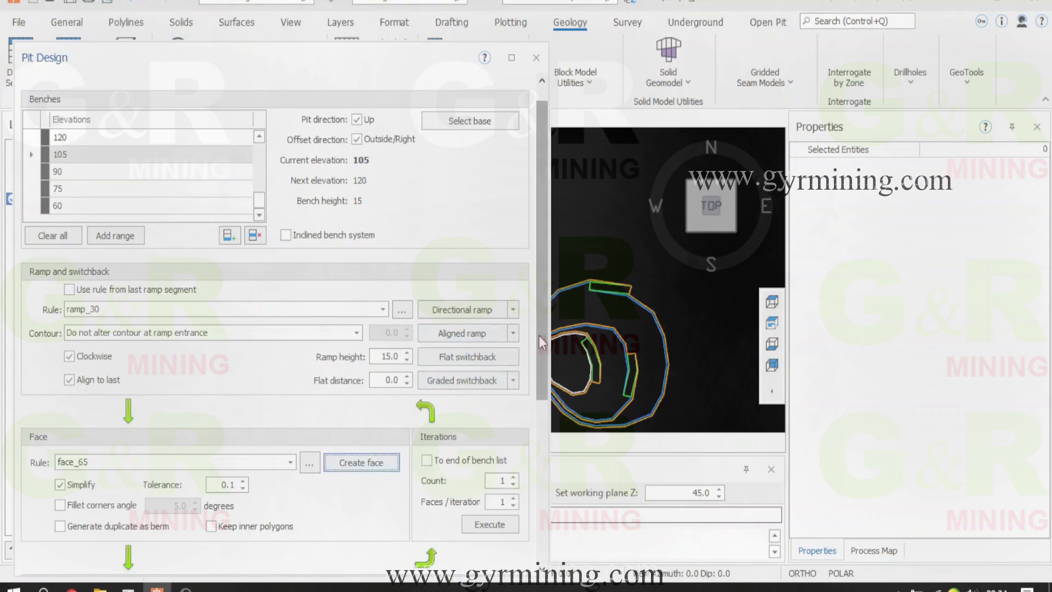
{"action": "left_click_drag", "start_coordinate": [538, 336], "coordinate": [533, 391]}
Run two more bench design iterations (Count 2) and orbit to a tilted 3D view.
{"action": "left_click", "coordinate": [499, 377]}
{"action": "type", "text": "2."}
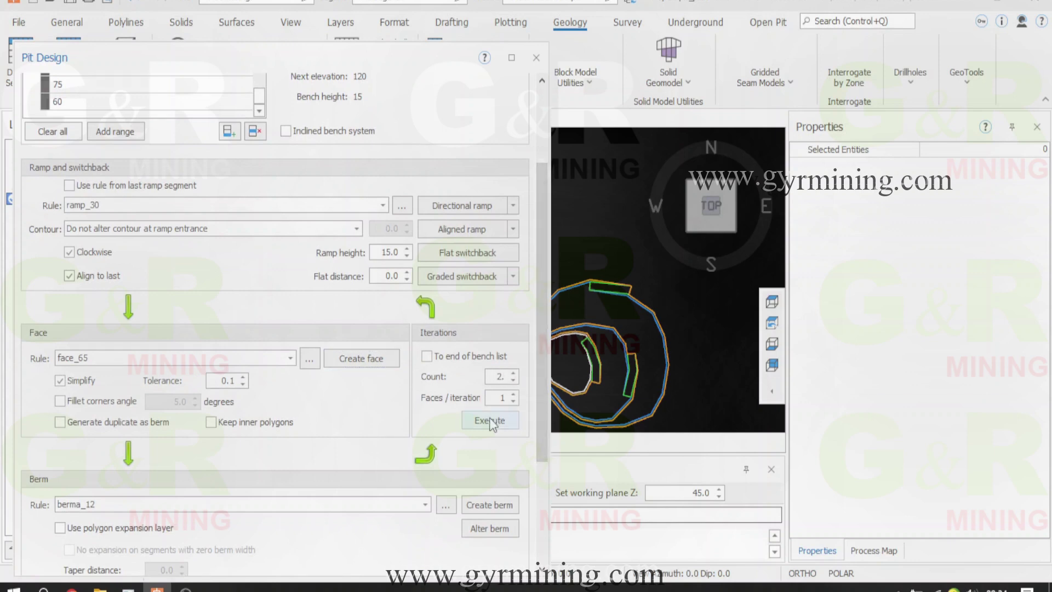
{"action": "left_click", "coordinate": [490, 421]}
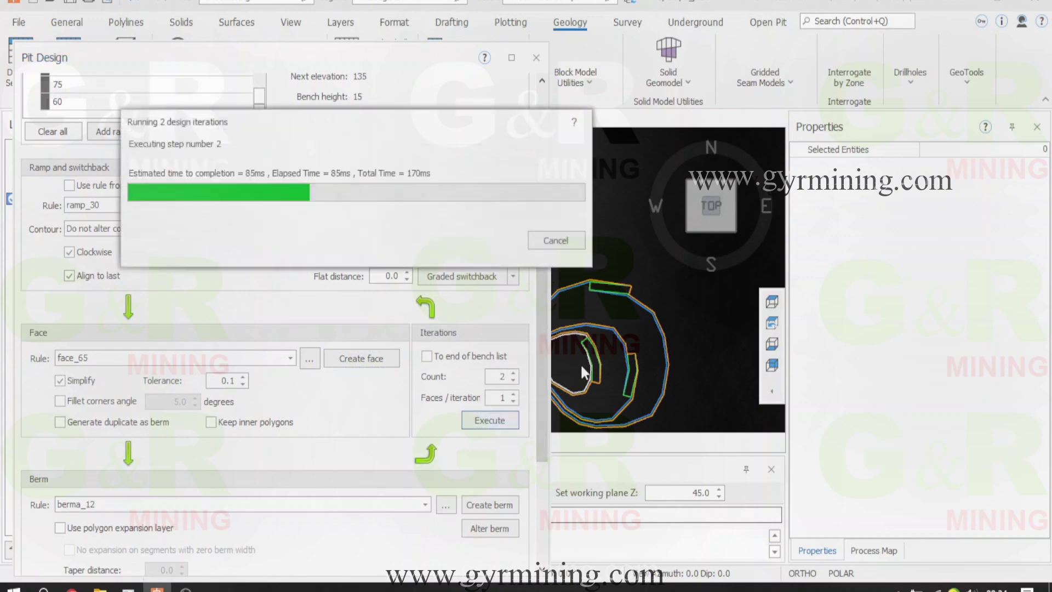
{"action": "scroll", "coordinate": [635, 294], "scroll_direction": "up", "scroll_amount": 2}
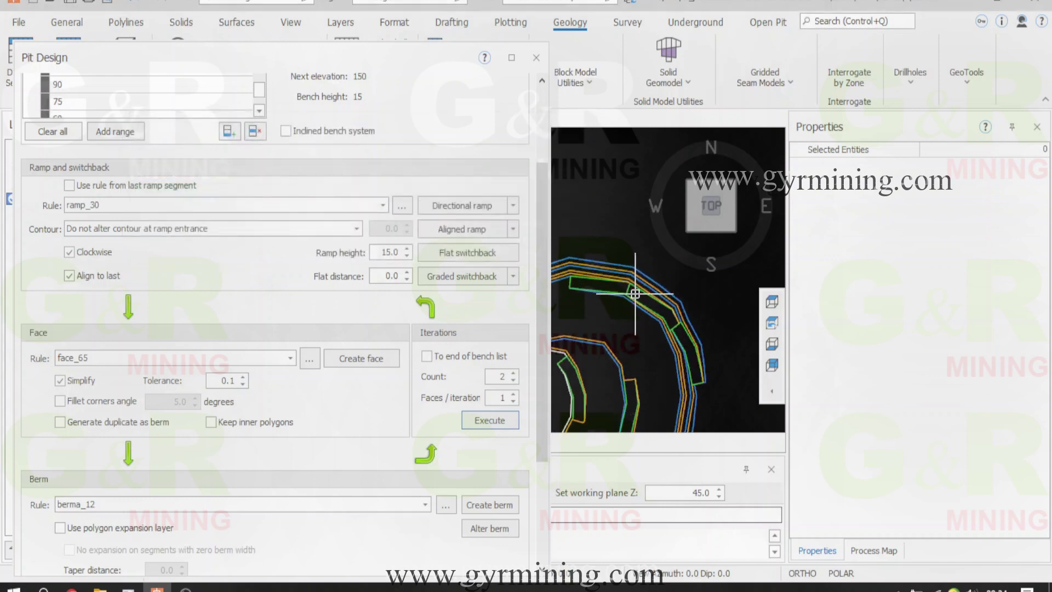
{"action": "scroll", "coordinate": [670, 301], "scroll_direction": "down", "scroll_amount": 3}
{"action": "middle_click_drag", "start_coordinate": [670, 301], "coordinate": [675, 340]}
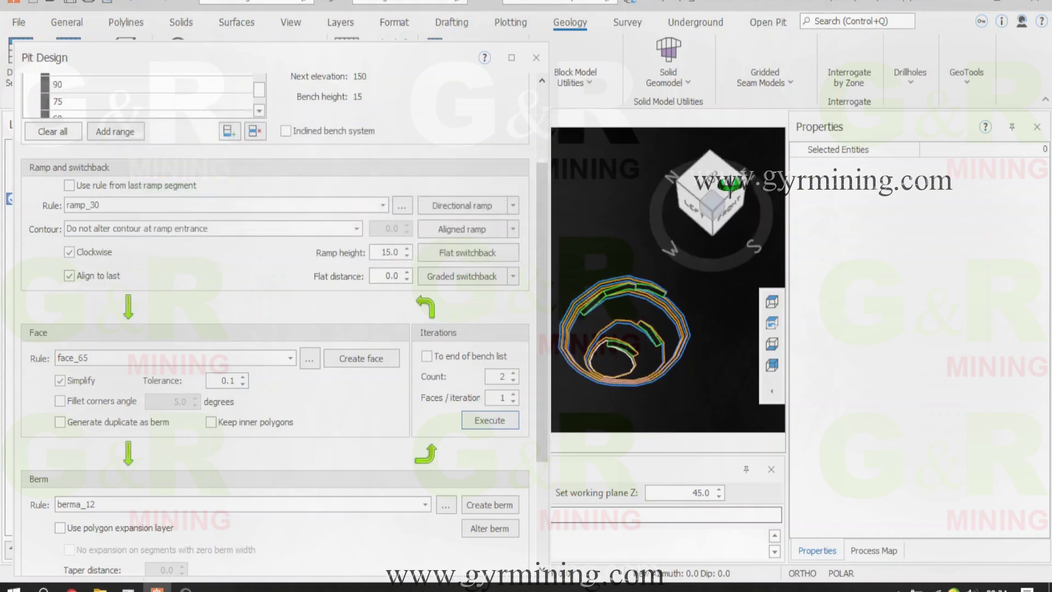
{"action": "scroll", "coordinate": [673, 307], "scroll_direction": "up", "scroll_amount": 2}
{"action": "scroll", "coordinate": [682, 280], "scroll_direction": "up", "scroll_amount": 2}
{"action": "scroll", "coordinate": [679, 283], "scroll_direction": "up", "scroll_amount": 1}
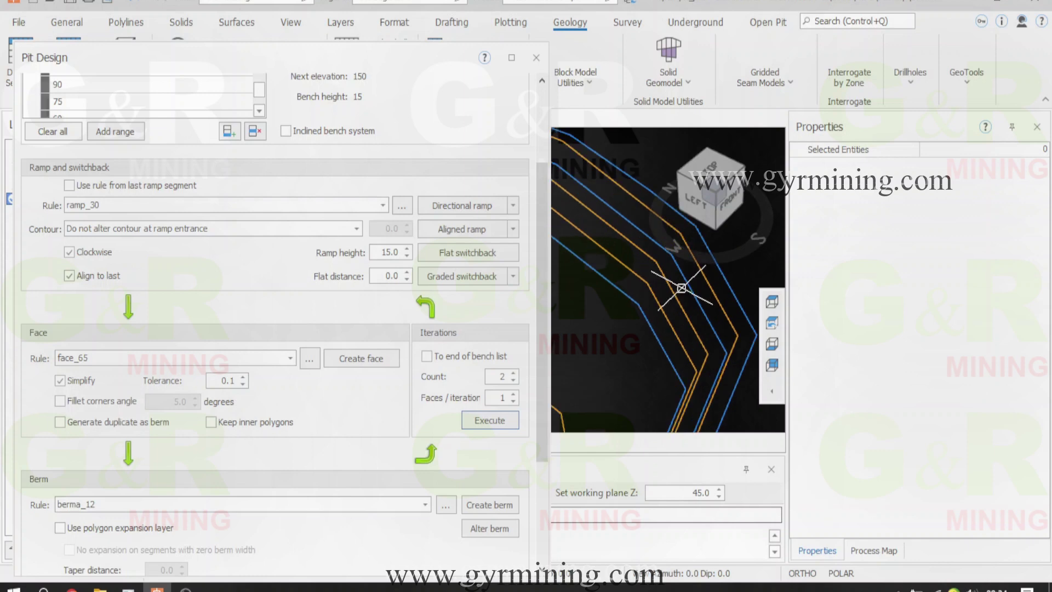
Select the pit crest line to inspect it, then clear the selection.
{"action": "left_click", "coordinate": [651, 307]}
{"action": "scroll", "coordinate": [678, 294], "scroll_direction": "down", "scroll_amount": 2}
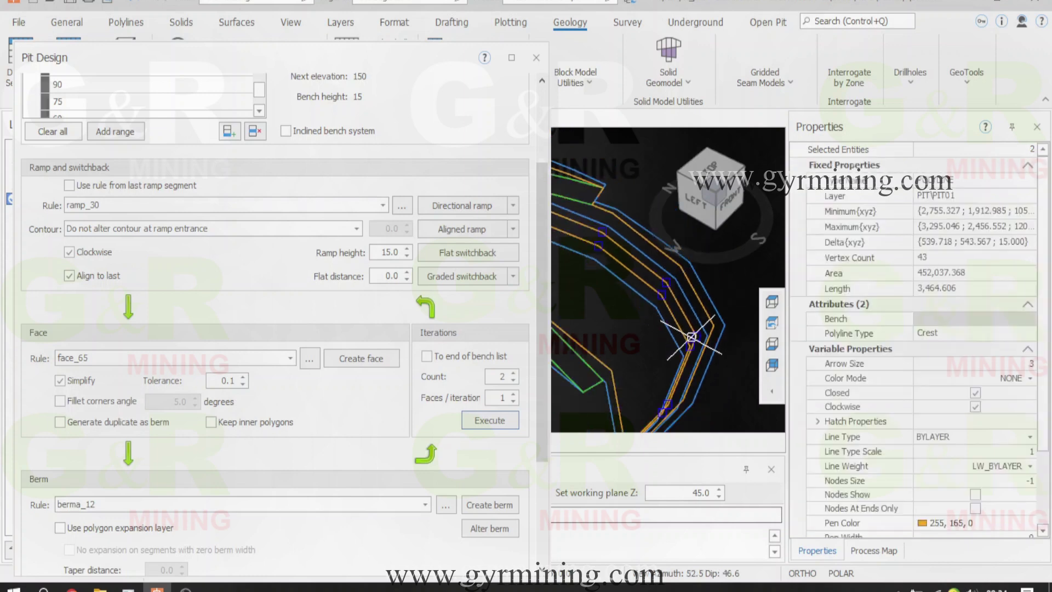
{"action": "scroll", "coordinate": [678, 294], "scroll_direction": "down", "scroll_amount": 1}
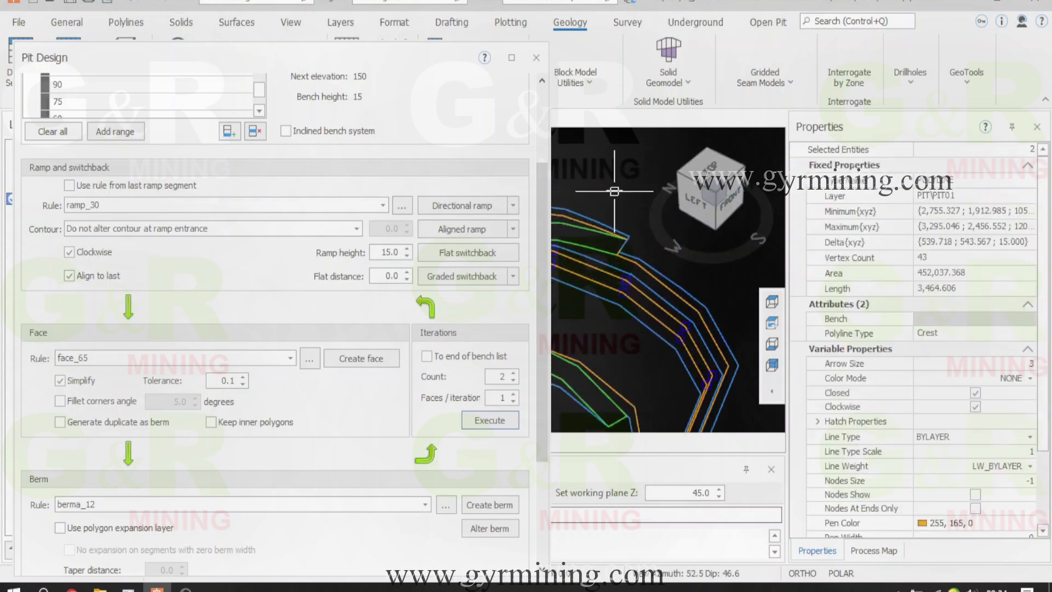
{"action": "key", "text": "Escape"}
{"action": "scroll", "coordinate": [673, 255], "scroll_direction": "down", "scroll_amount": 1}
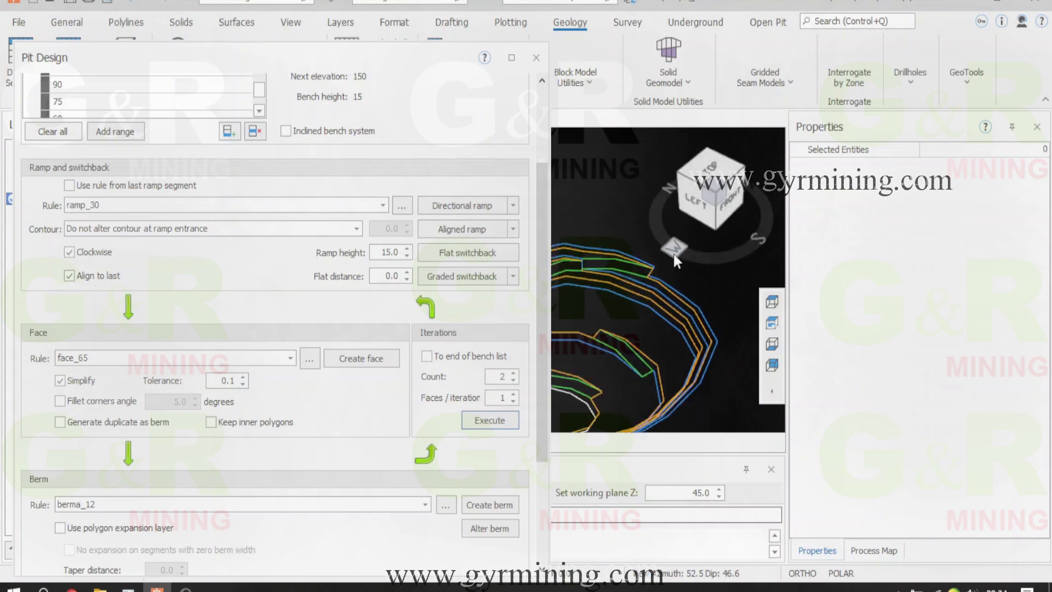
{"action": "scroll", "coordinate": [677, 255], "scroll_direction": "down", "scroll_amount": 1}
{"action": "scroll", "coordinate": [605, 255], "scroll_direction": "down", "scroll_amount": 1}
{"action": "scroll", "coordinate": [606, 255], "scroll_direction": "down", "scroll_amount": 1}
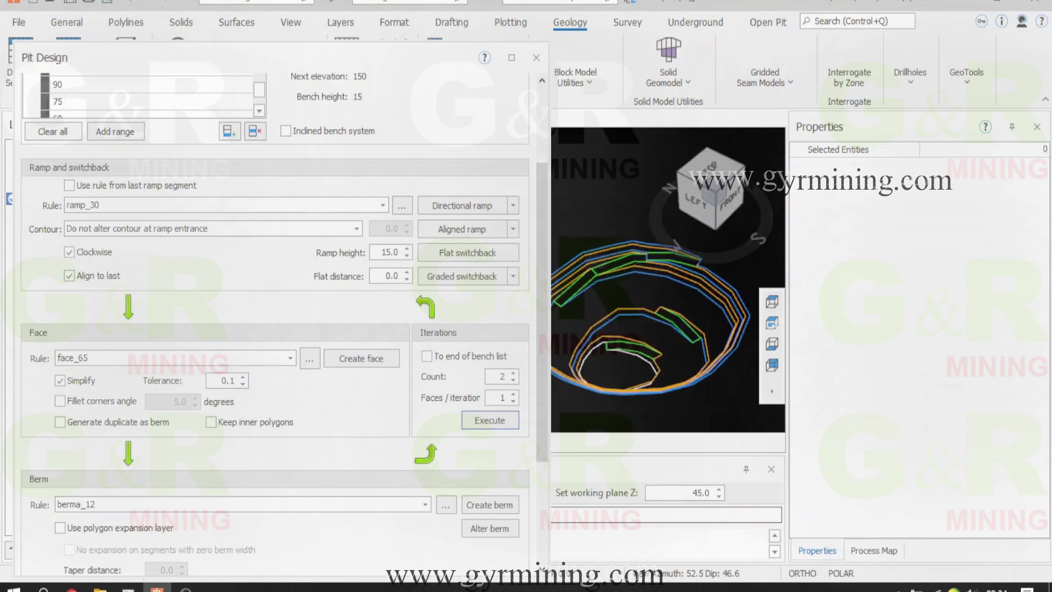
Undo the two new benches, add a berm, and rerun two design iterations.
{"action": "key", "text": "ctrl+z"}
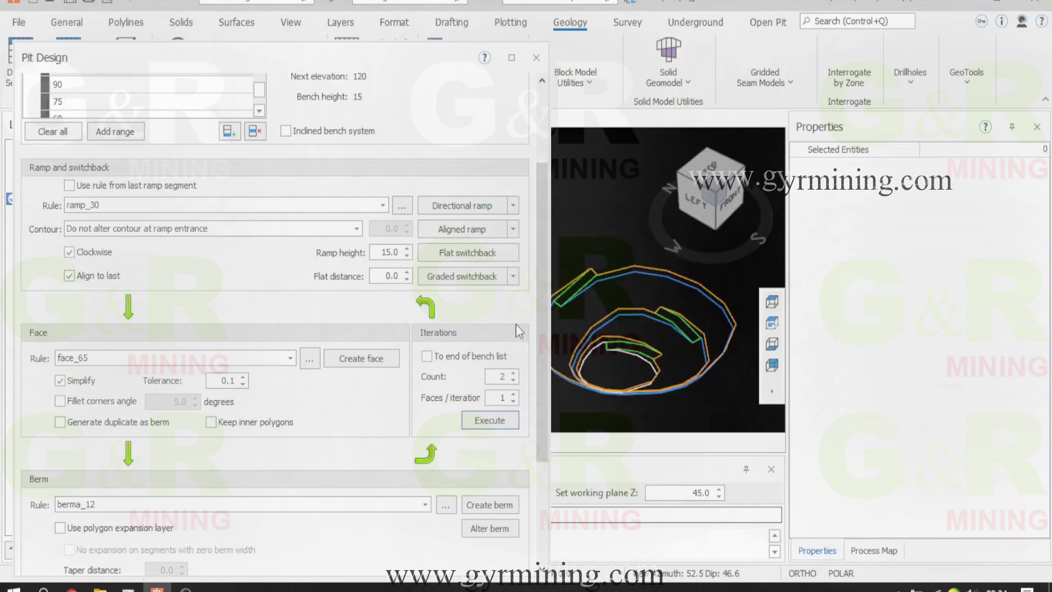
{"action": "left_click", "coordinate": [482, 504]}
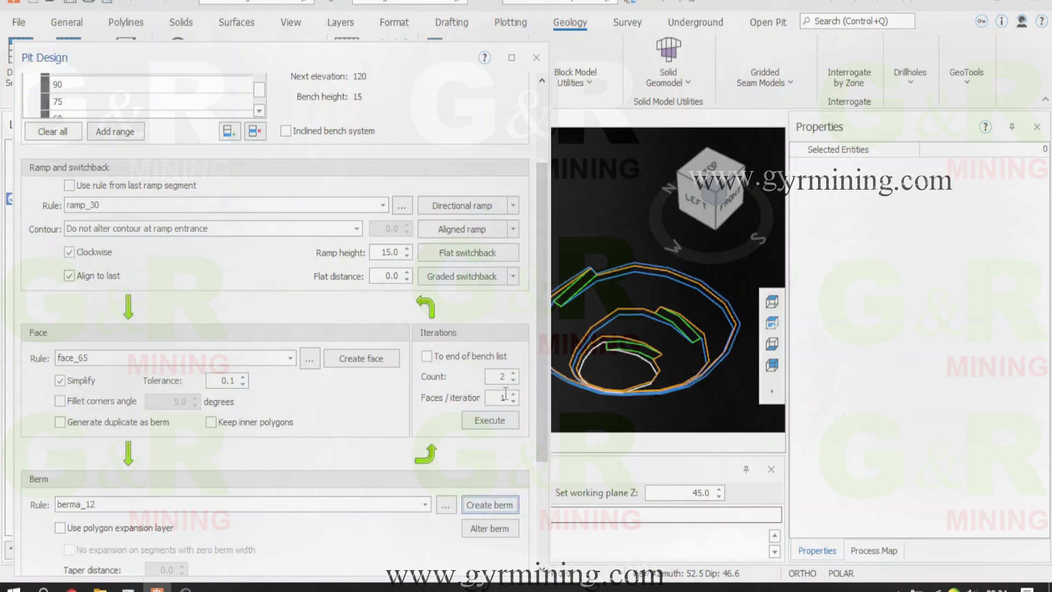
{"action": "left_click", "coordinate": [493, 418]}
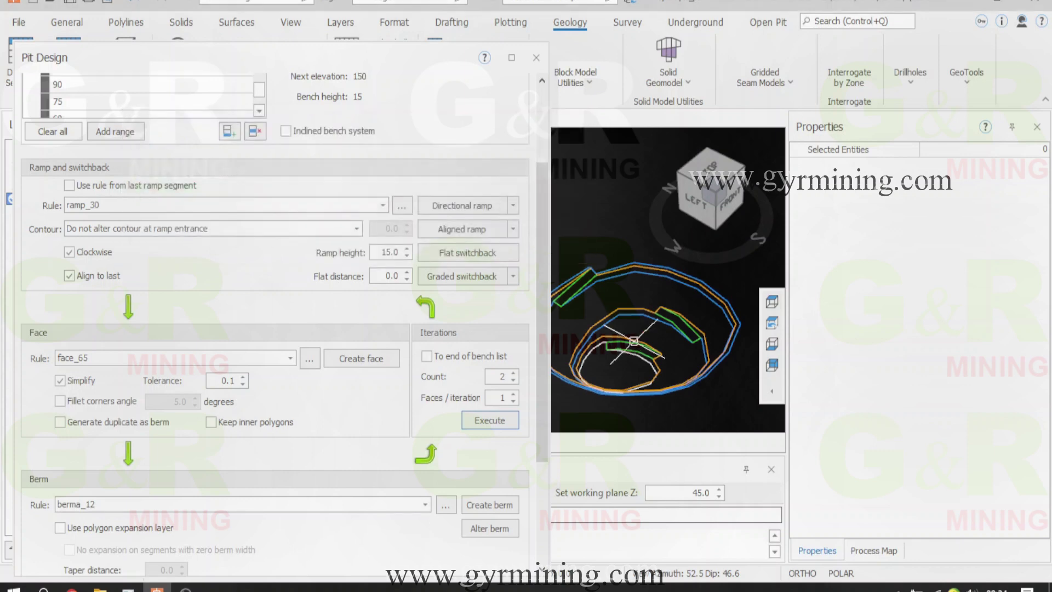
{"action": "scroll", "coordinate": [634, 340], "scroll_direction": "up", "scroll_amount": 2}
{"action": "scroll", "coordinate": [707, 329], "scroll_direction": "up", "scroll_amount": 3}
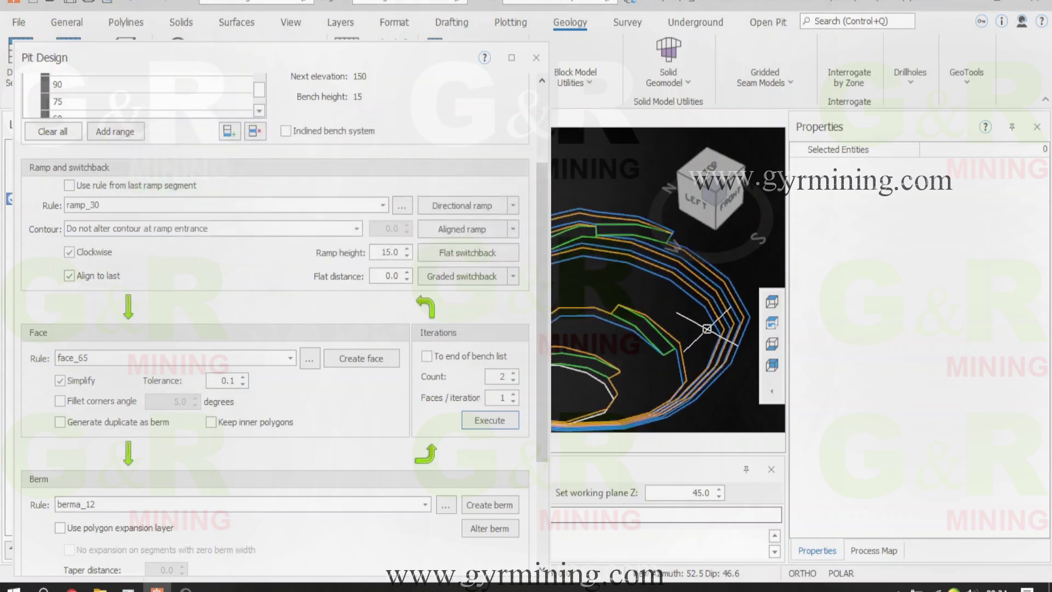
{"action": "scroll", "coordinate": [707, 328], "scroll_direction": "down", "scroll_amount": 3}
Snap the view straight down onto the pit.
{"action": "left_click", "coordinate": [710, 171]}
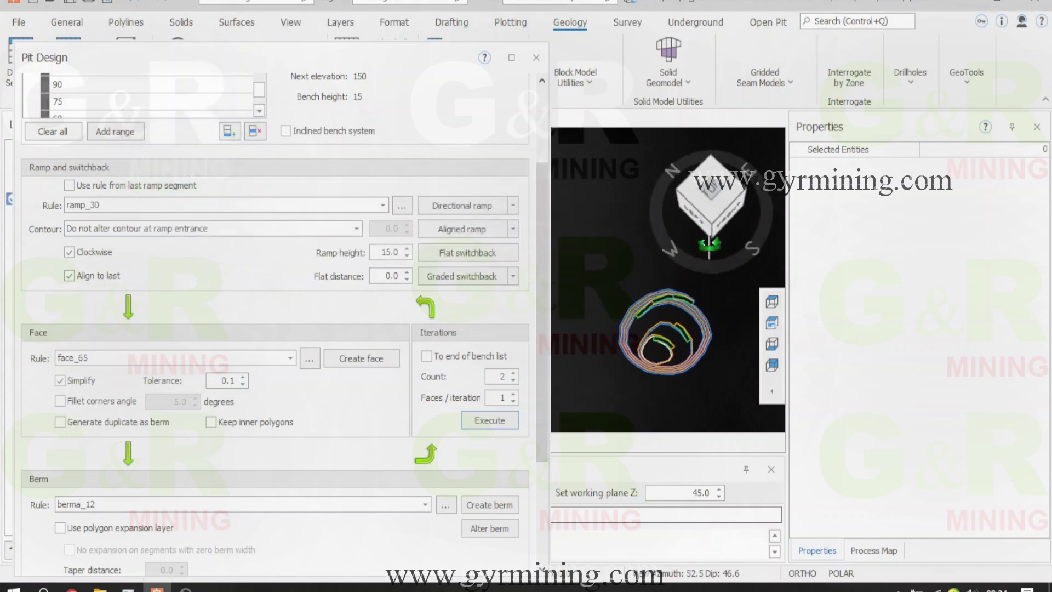
{"action": "left_click", "coordinate": [711, 205]}
{"action": "scroll", "coordinate": [712, 205], "scroll_direction": "up", "scroll_amount": 3}
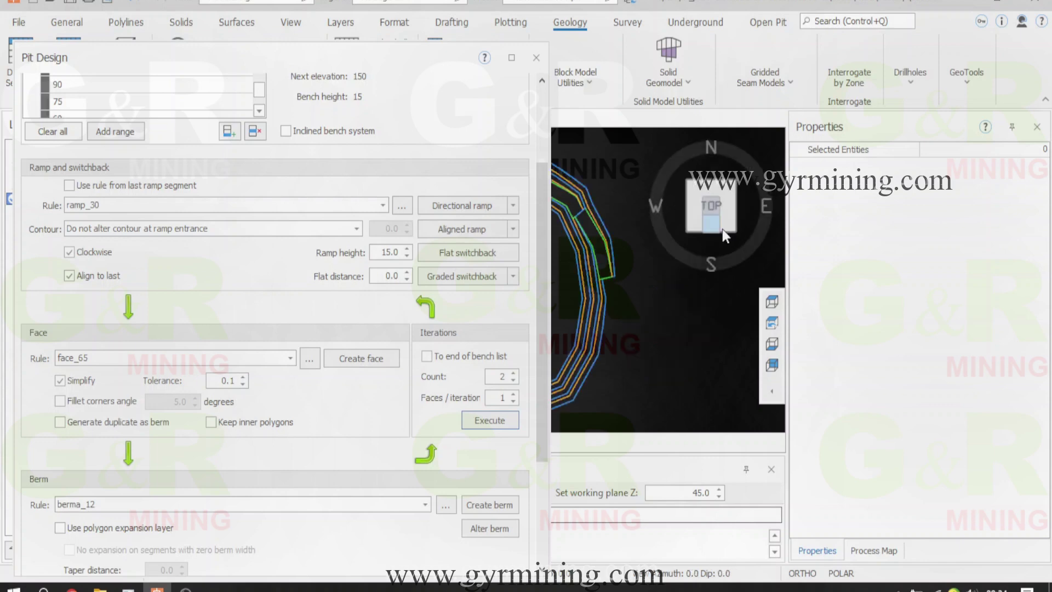
{"action": "scroll", "coordinate": [707, 285], "scroll_direction": "down", "scroll_amount": 3}
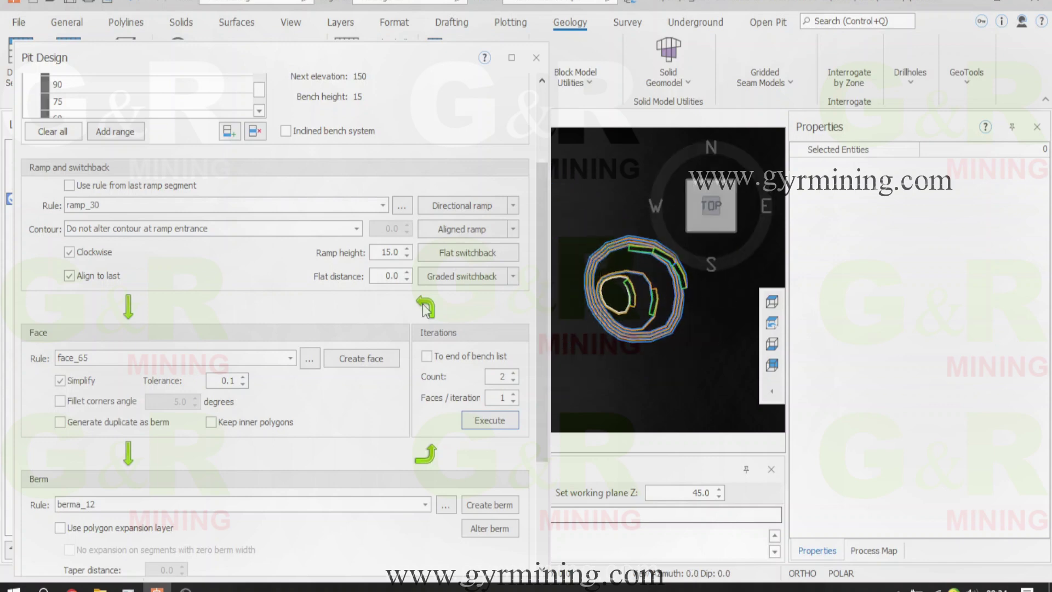
Run nine more bench design iterations (Count 9) and orbit to inspect the deeper pit.
{"action": "double_click", "coordinate": [514, 373]}
{"action": "type", "text": "9"}
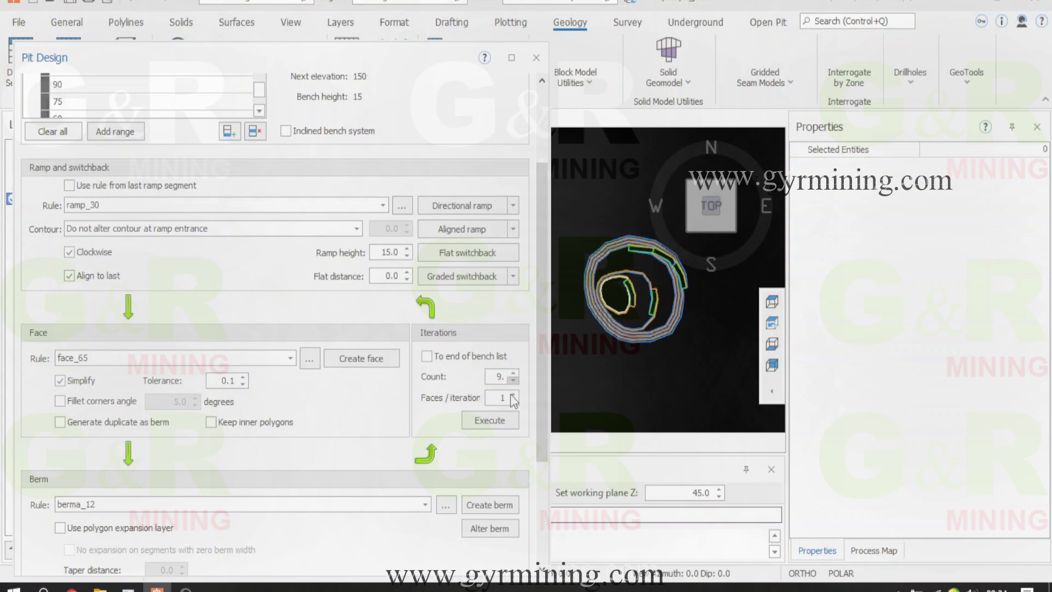
{"action": "left_click", "coordinate": [508, 421]}
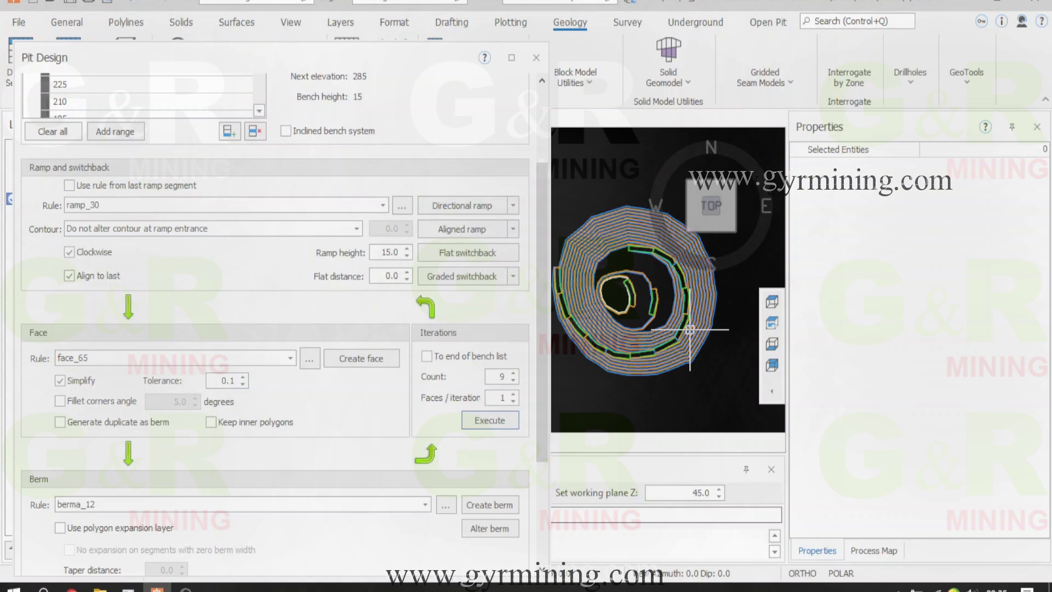
{"action": "middle_click_drag", "start_coordinate": [690, 330], "coordinate": [724, 265]}
{"action": "mouse_move", "coordinate": [725, 234]}
{"action": "left_mouse_down"}
{"action": "mouse_move", "coordinate": [680, 148]}
{"action": "mouse_move", "coordinate": [662, 159]}
{"action": "left_mouse_up"}
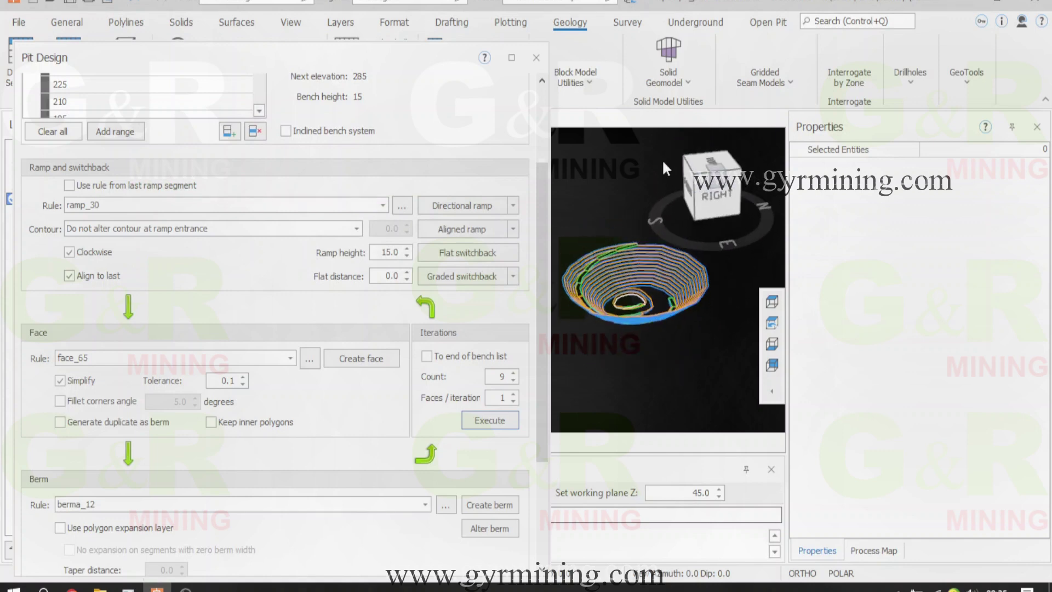
{"action": "mouse_move", "coordinate": [673, 198]}
{"action": "left_mouse_down"}
{"action": "mouse_move", "coordinate": [685, 205]}
{"action": "mouse_move", "coordinate": [721, 140]}
{"action": "mouse_move", "coordinate": [667, 268]}
{"action": "mouse_move", "coordinate": [718, 242]}
{"action": "mouse_move", "coordinate": [742, 261]}
{"action": "mouse_move", "coordinate": [705, 246]}
{"action": "mouse_move", "coordinate": [699, 230]}
{"action": "left_mouse_up"}
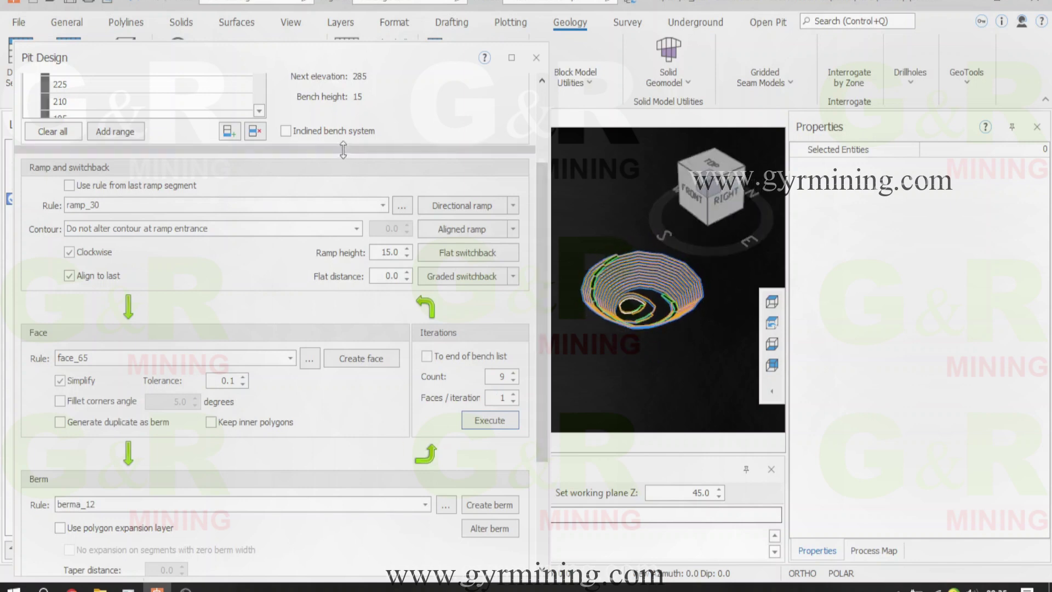
{"action": "left_click_drag", "start_coordinate": [302, 60], "coordinate": [361, 30]}
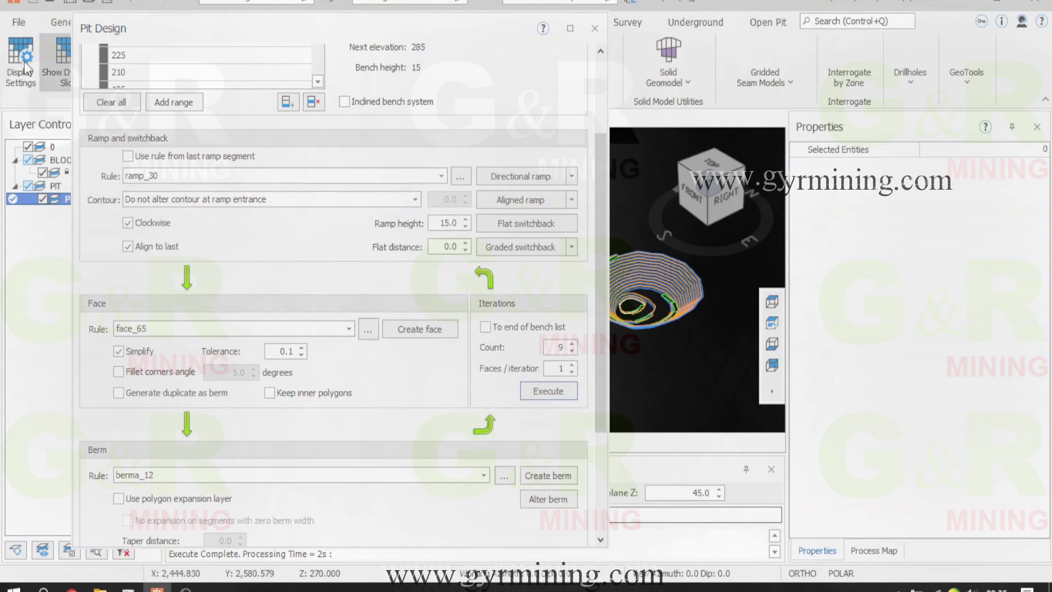
Turn on Show surface for the pit design and close the Pit Design tool.
{"action": "left_click_drag", "start_coordinate": [607, 429], "coordinate": [602, 530]}
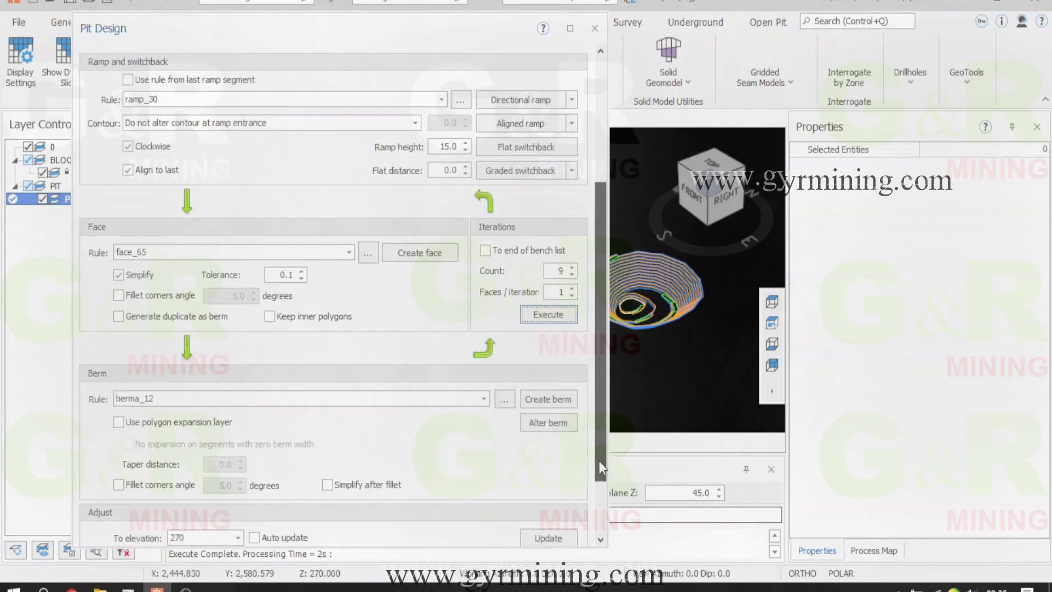
{"action": "left_click", "coordinate": [124, 502]}
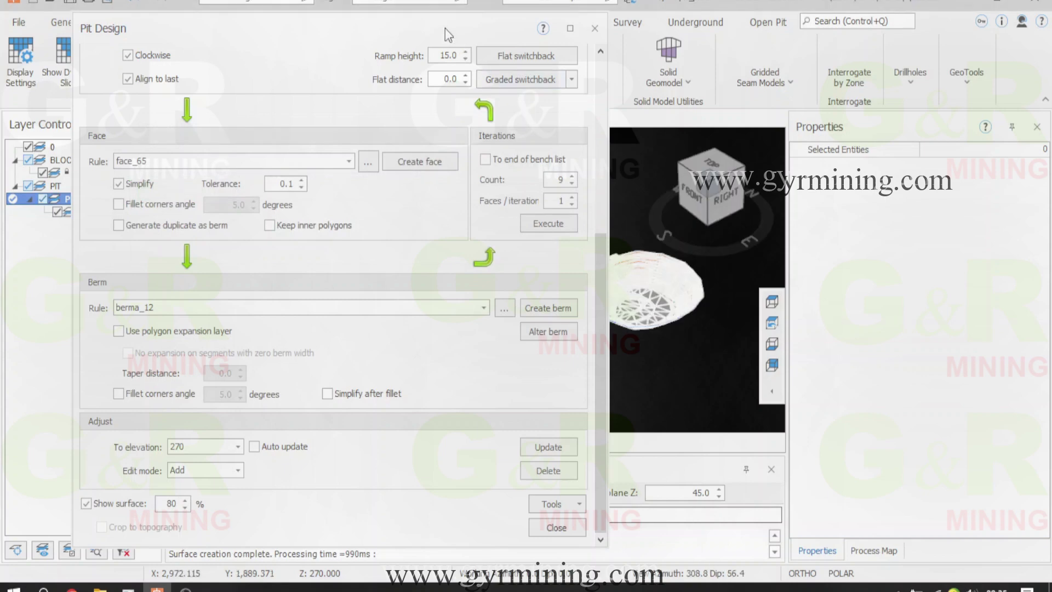
{"action": "left_click_drag", "start_coordinate": [445, 28], "coordinate": [439, 156]}
{"action": "left_click", "coordinate": [579, 155]}
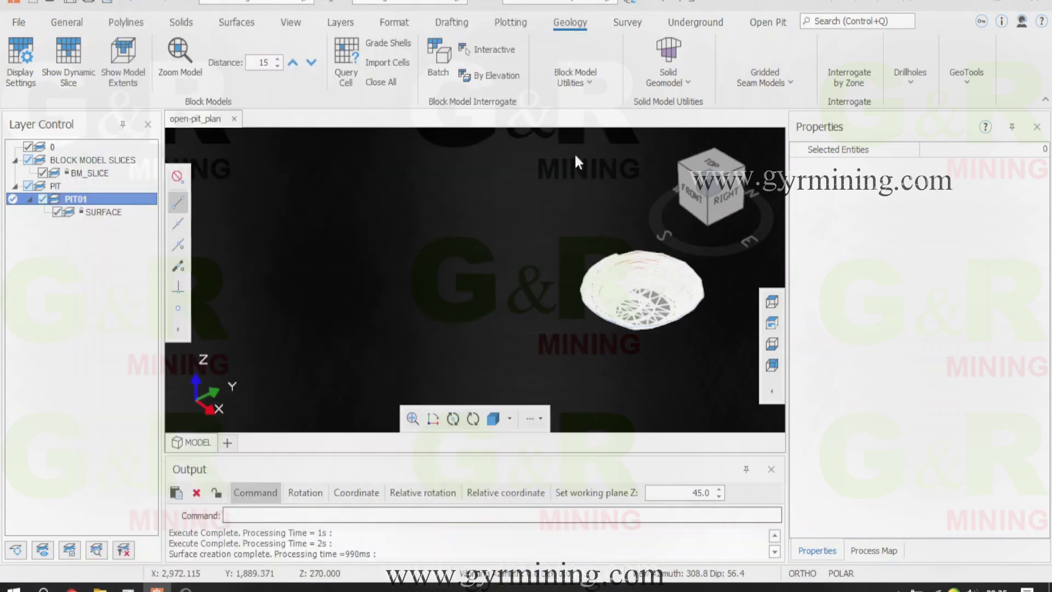
View the pit surface from the top in the Shaded visual style.
{"action": "middle_click_drag", "start_coordinate": [377, 270], "coordinate": [757, 212]}
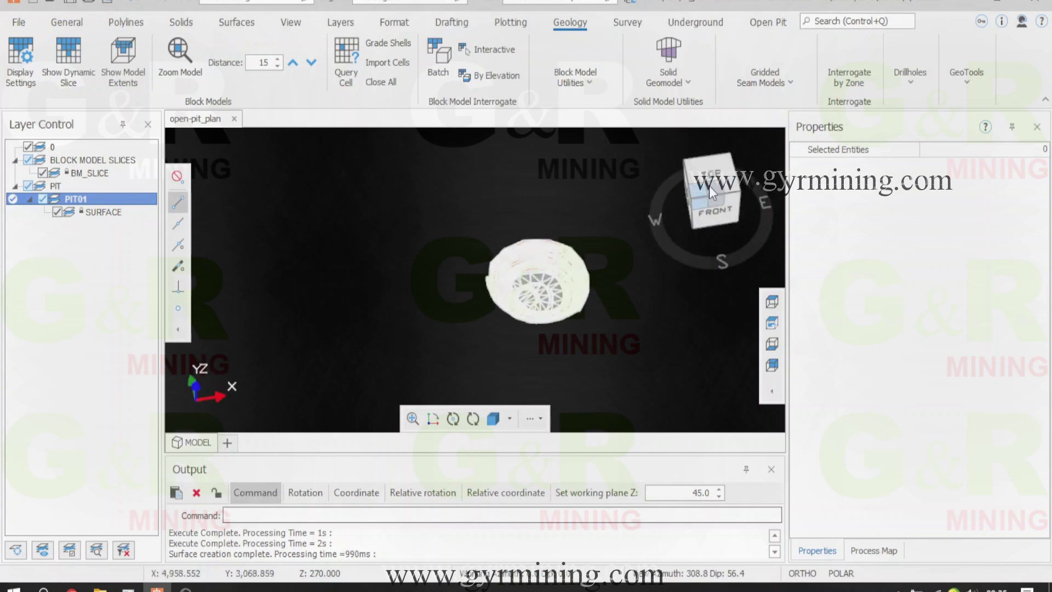
{"action": "left_click", "coordinate": [712, 185]}
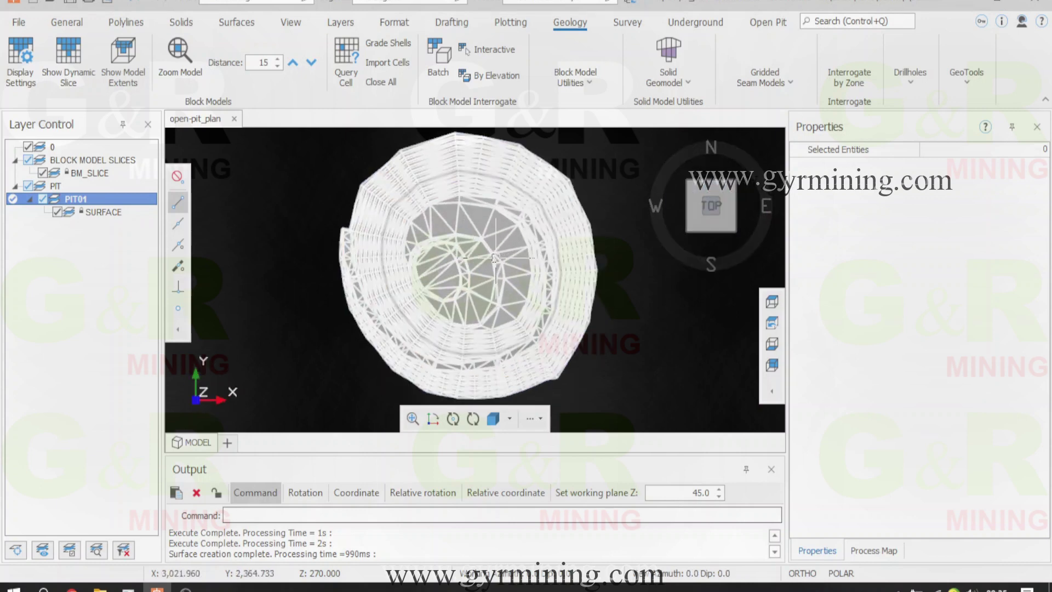
{"action": "left_click", "coordinate": [294, 27]}
{"action": "left_click", "coordinate": [104, 88]}
{"action": "left_click", "coordinate": [118, 167]}
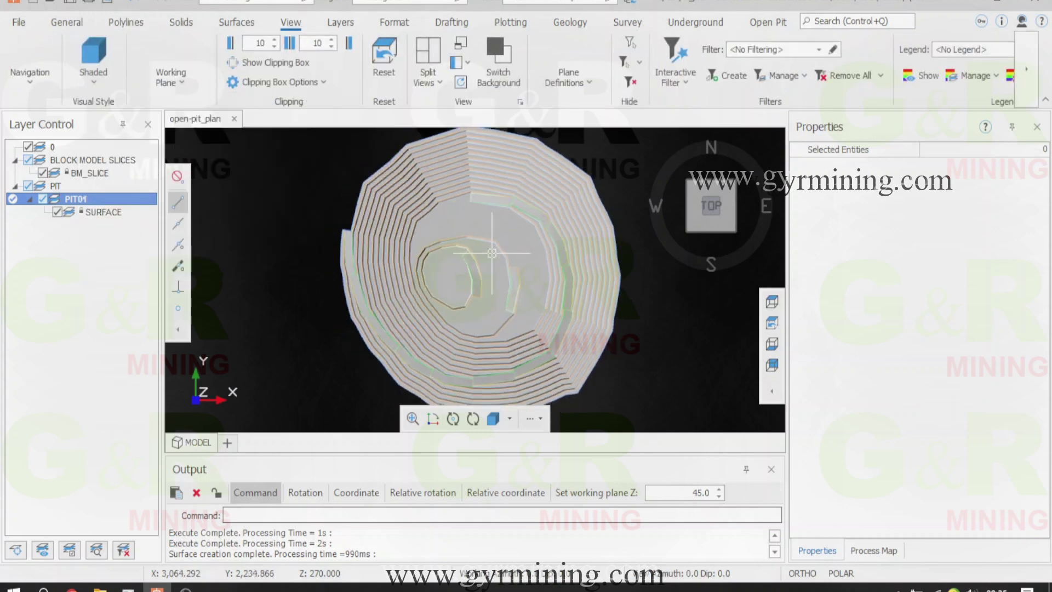
Orbit the pit and briefly hide the SURFACE layer to compare it with the bench outlines.
{"action": "left_click", "coordinate": [692, 222]}
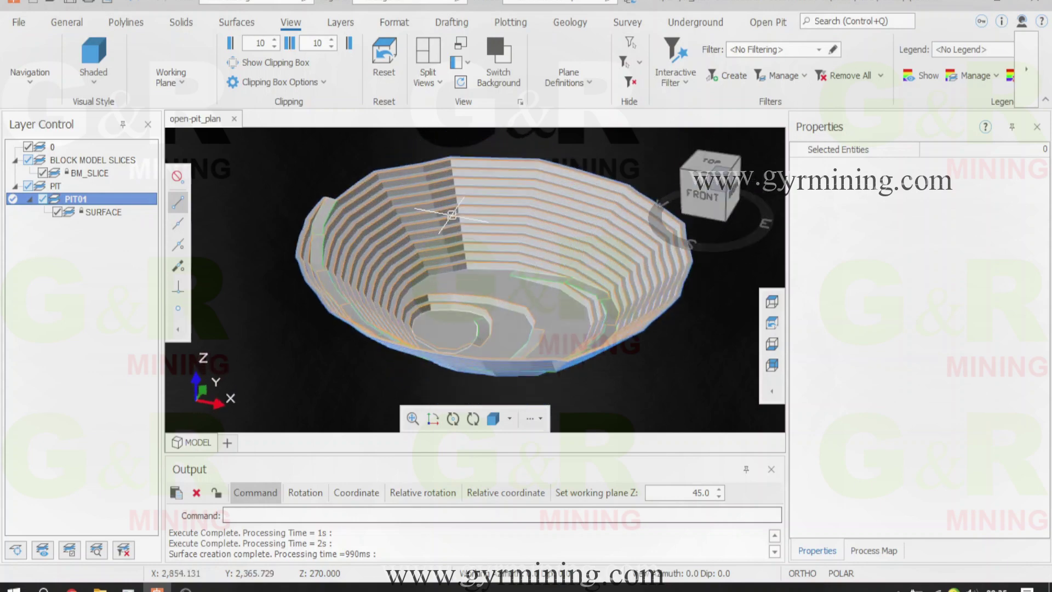
{"action": "mouse_move", "coordinate": [689, 224]}
{"action": "left_mouse_down"}
{"action": "mouse_move", "coordinate": [661, 189]}
{"action": "mouse_move", "coordinate": [685, 219]}
{"action": "mouse_move", "coordinate": [712, 221]}
{"action": "mouse_move", "coordinate": [709, 186]}
{"action": "left_mouse_up"}
{"action": "left_click", "coordinate": [57, 212]}
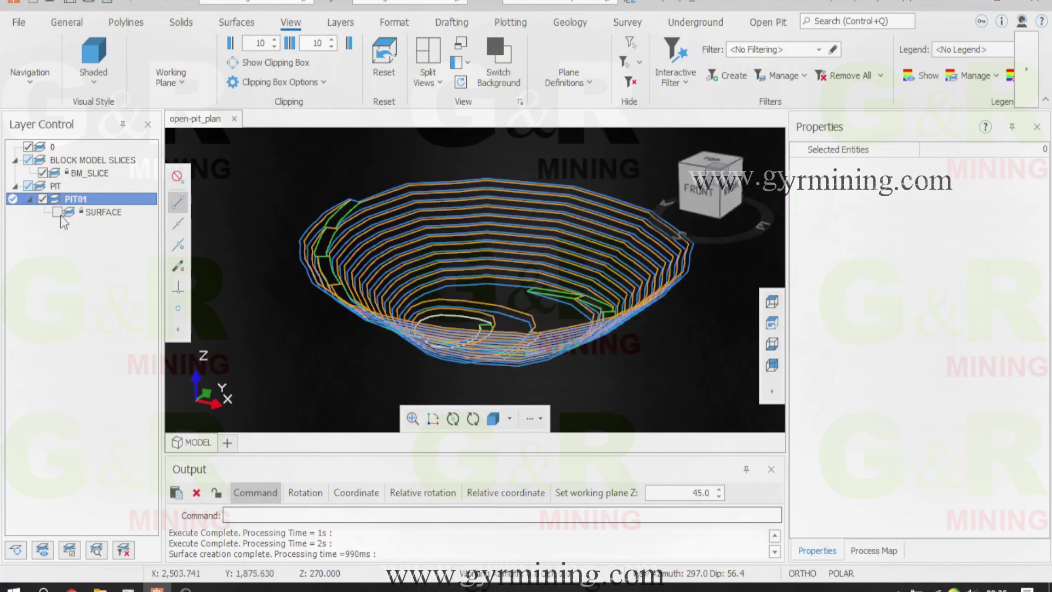
{"action": "left_click", "coordinate": [57, 212]}
{"action": "mouse_move", "coordinate": [712, 189]}
{"action": "left_mouse_down"}
{"action": "mouse_move", "coordinate": [721, 240]}
{"action": "mouse_move", "coordinate": [661, 283]}
{"action": "mouse_move", "coordinate": [629, 277]}
{"action": "mouse_move", "coordinate": [630, 238]}
{"action": "mouse_move", "coordinate": [512, 311]}
{"action": "left_mouse_up"}
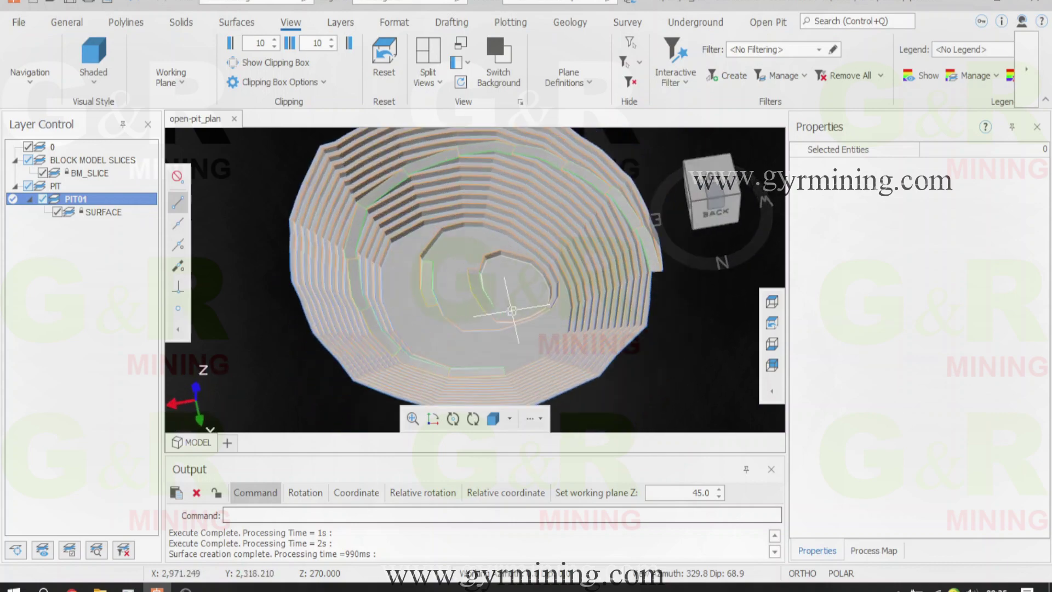
Unlock the SURFACE layer, select the surface, and set its pen colour to golden yellow (index 39).
{"action": "right_click", "coordinate": [80, 211]}
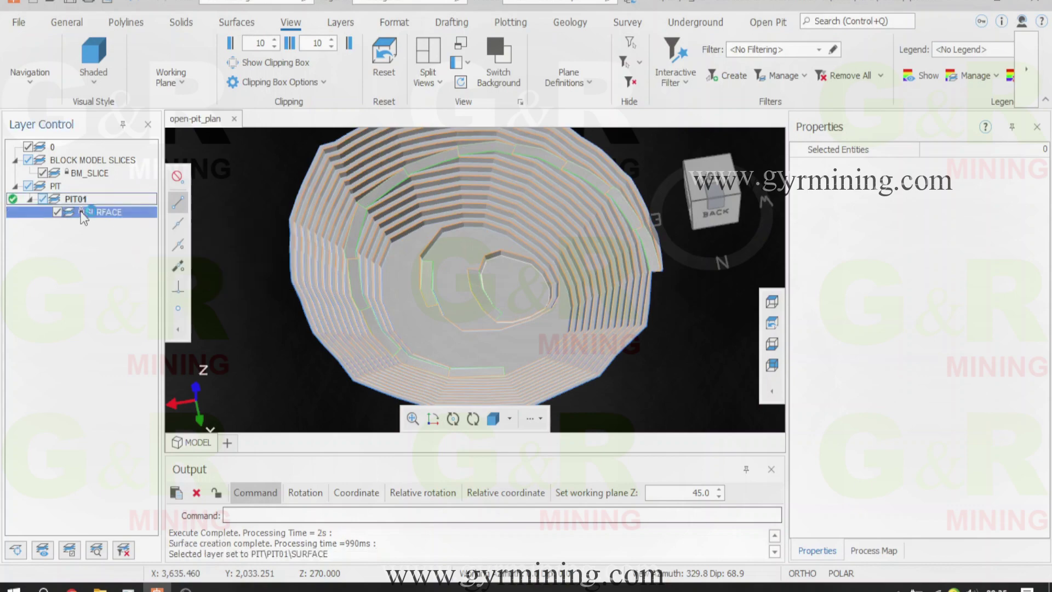
{"action": "left_click", "coordinate": [130, 280]}
{"action": "left_click", "coordinate": [390, 247]}
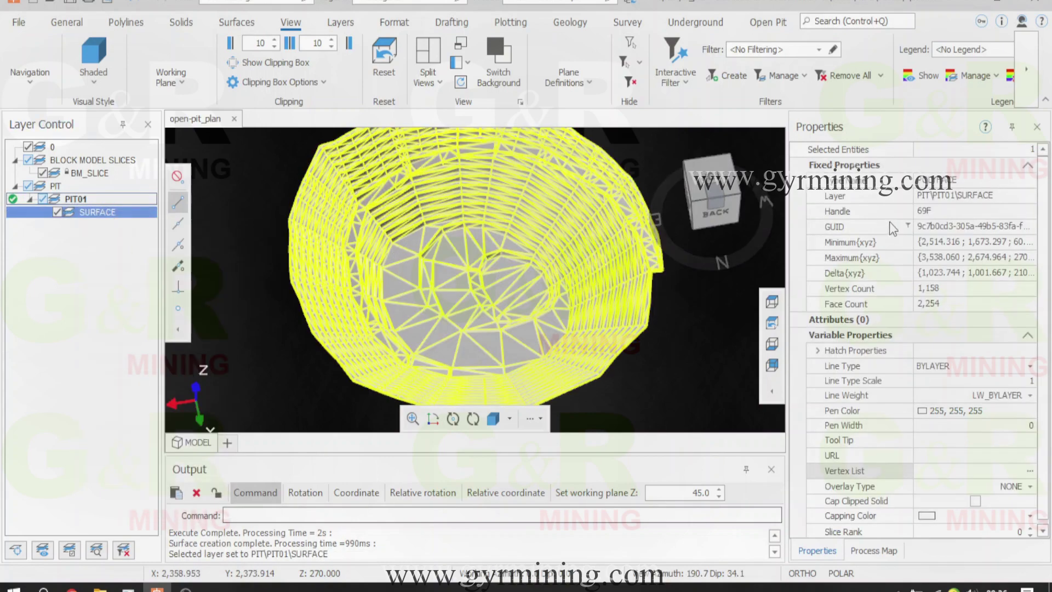
{"action": "scroll", "coordinate": [1049, 364], "scroll_direction": "down", "scroll_amount": 1}
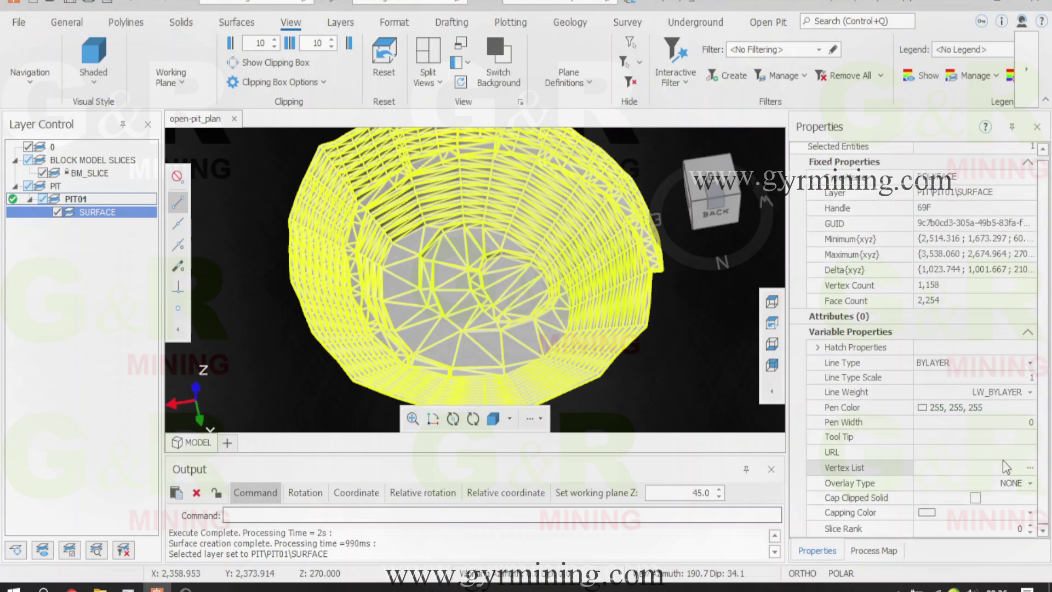
{"action": "left_click", "coordinate": [984, 413]}
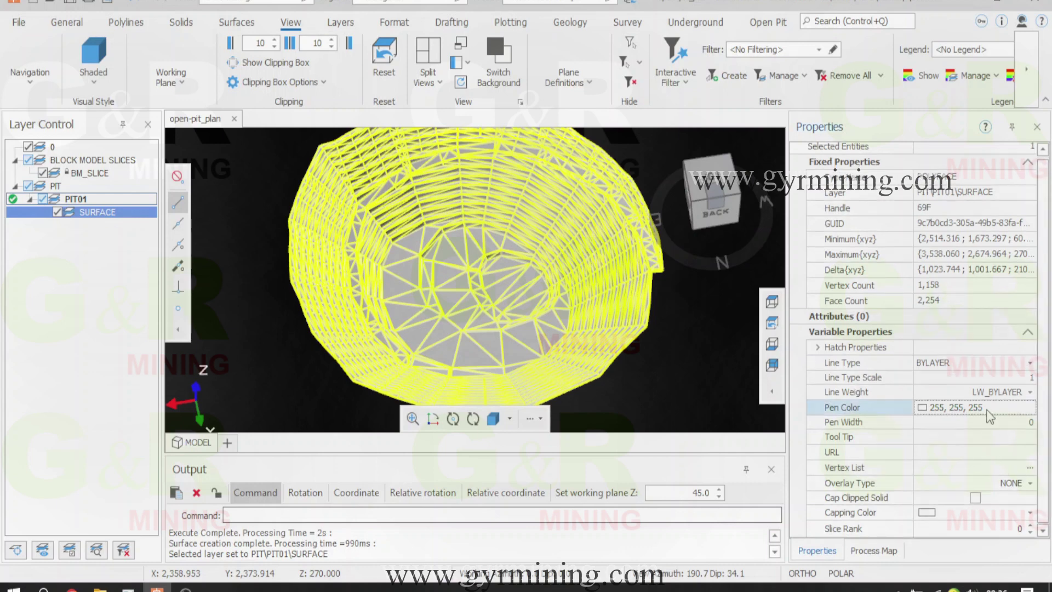
{"action": "left_click", "coordinate": [988, 412]}
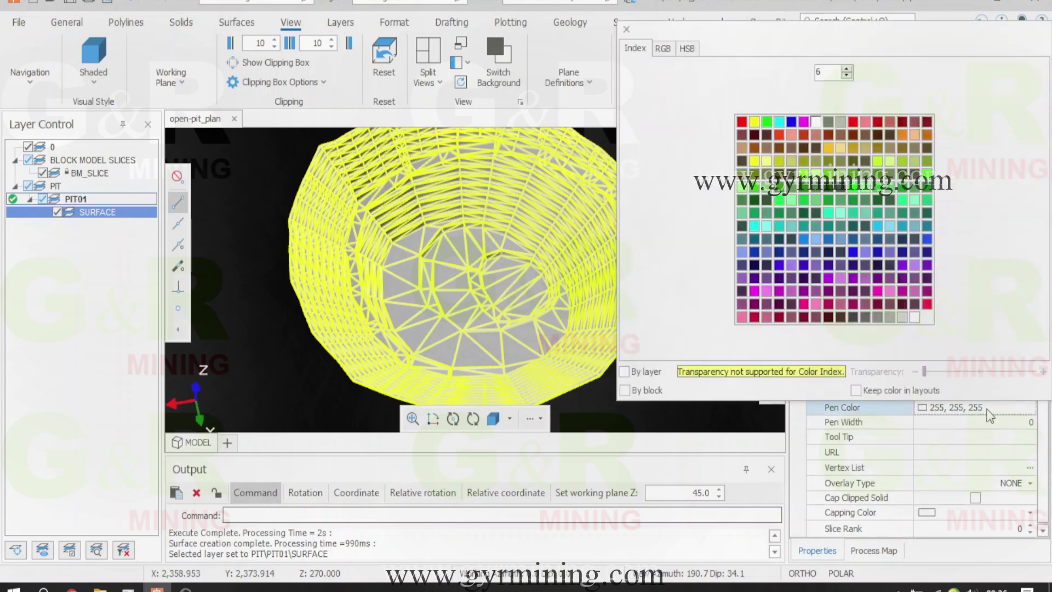
{"action": "left_click", "coordinate": [830, 149]}
{"action": "left_click", "coordinate": [660, 328]}
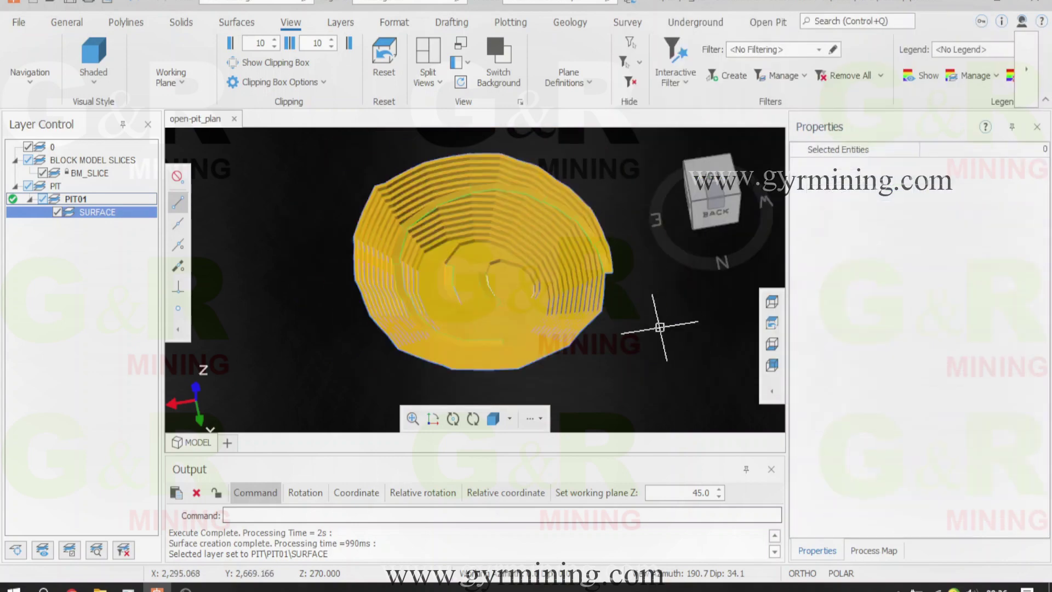
{"action": "scroll", "coordinate": [486, 300], "scroll_direction": "up", "scroll_amount": 2}
Hide the PIT01 design strings and orbit to view the surface from the other side.
{"action": "left_click", "coordinate": [40, 198]}
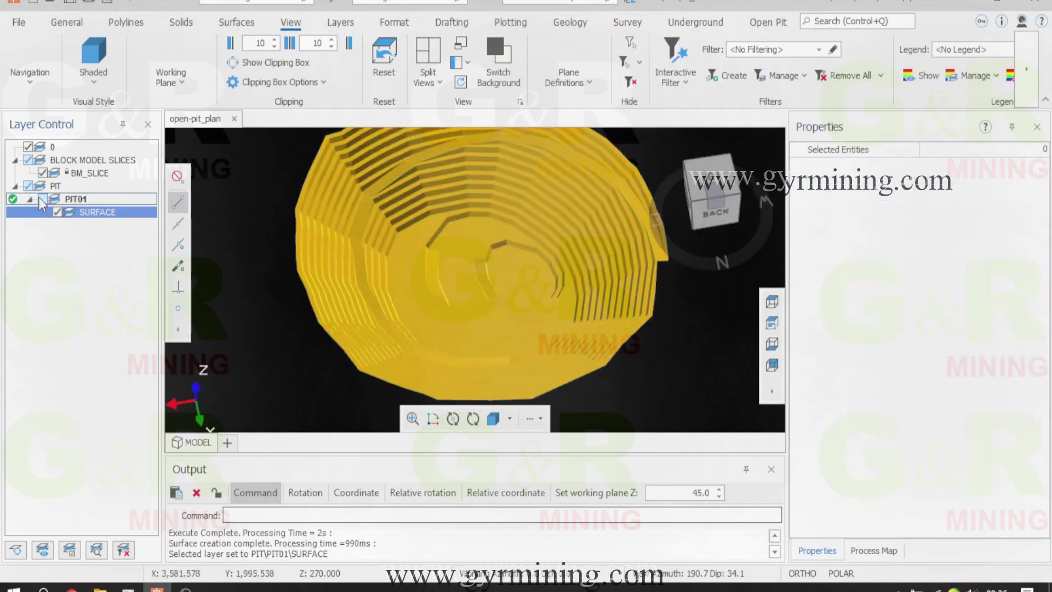
{"action": "scroll", "coordinate": [517, 258], "scroll_direction": "up", "scroll_amount": 3}
{"action": "mouse_move", "coordinate": [699, 213]}
{"action": "left_mouse_down"}
{"action": "mouse_move", "coordinate": [606, 258]}
{"action": "mouse_move", "coordinate": [571, 223]}
{"action": "left_mouse_up"}
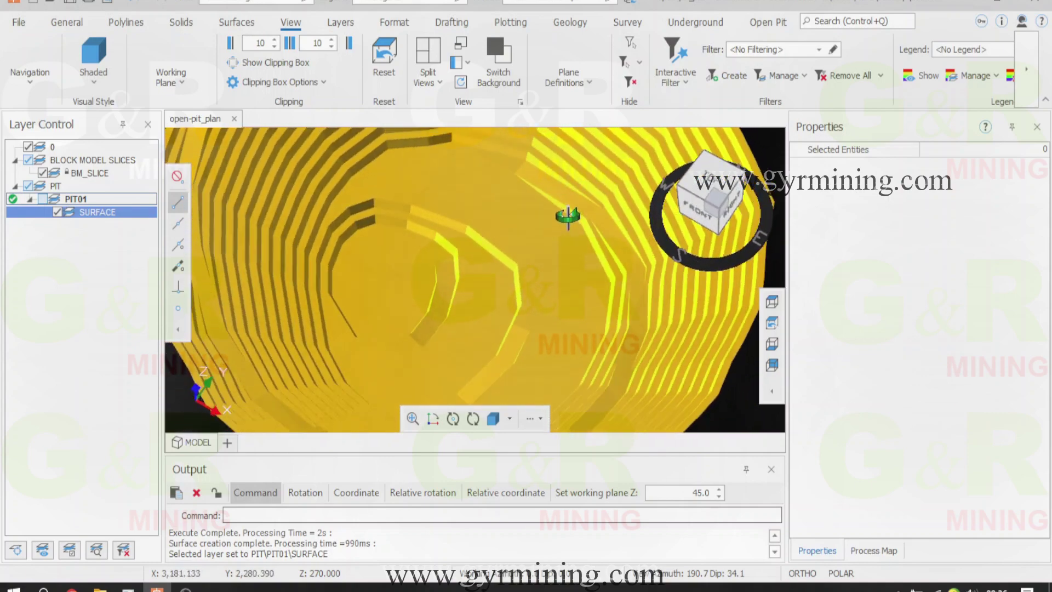
{"action": "scroll", "coordinate": [546, 305], "scroll_direction": "down", "scroll_amount": 3}
{"action": "scroll", "coordinate": [546, 306], "scroll_direction": "up", "scroll_amount": 1}
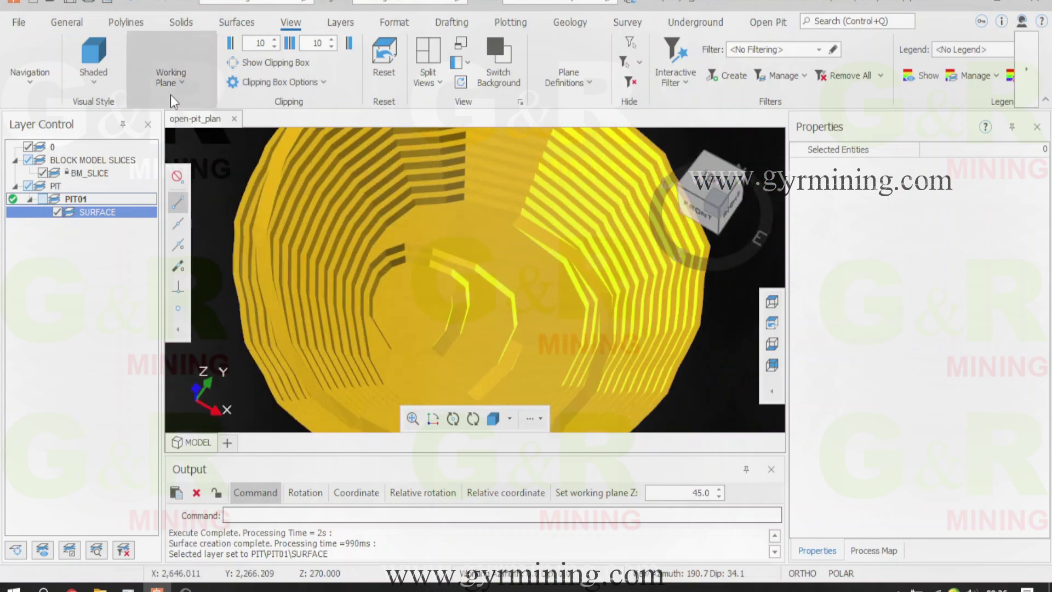
Try the 3D Hidden Line and plain 3D wireframe visual styles on the surface.
{"action": "left_click", "coordinate": [93, 66]}
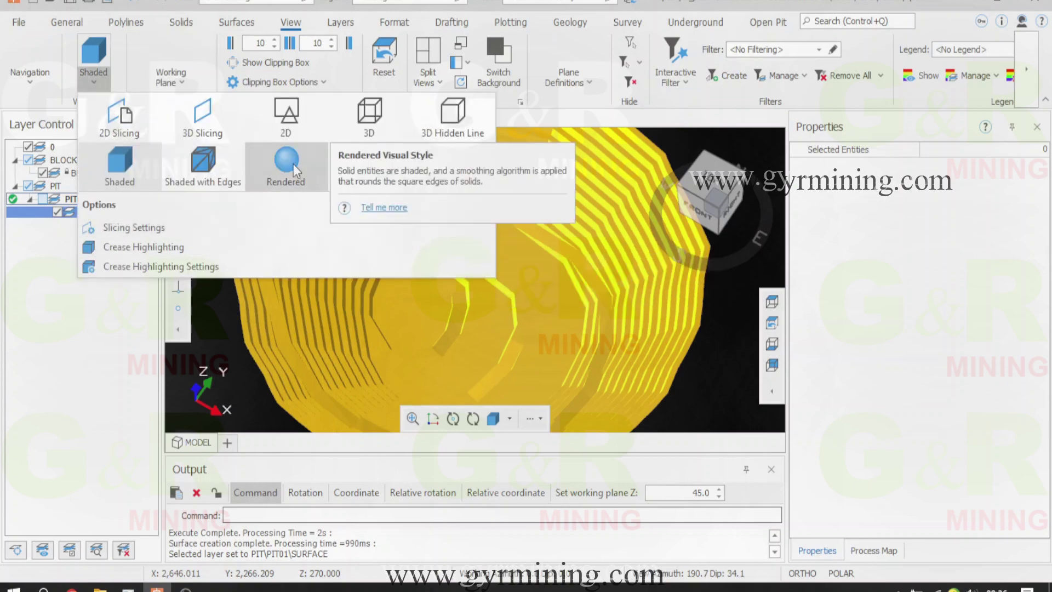
{"action": "left_click", "coordinate": [430, 116]}
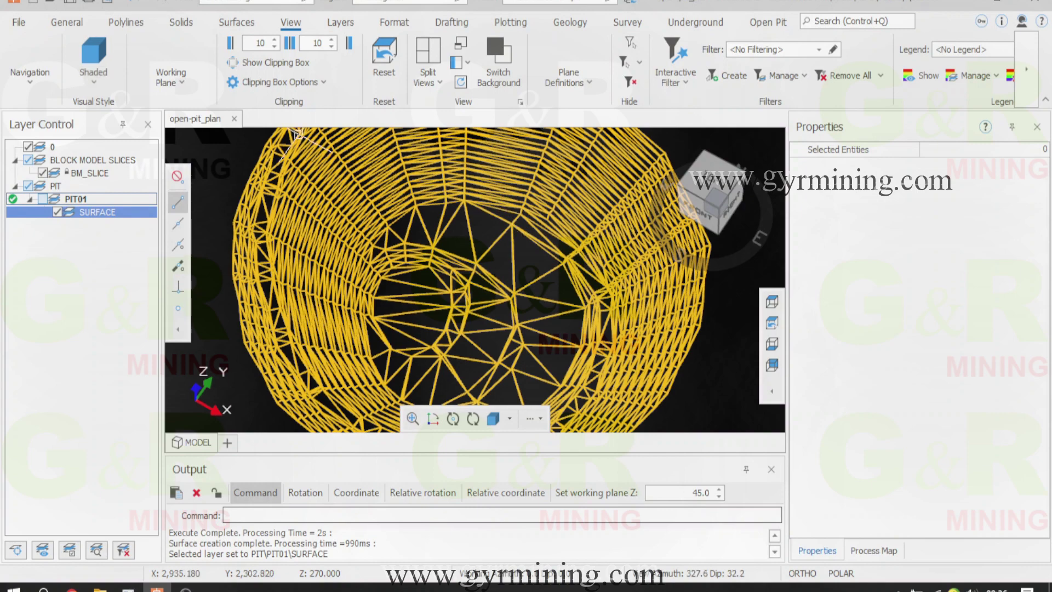
{"action": "left_click", "coordinate": [95, 83]}
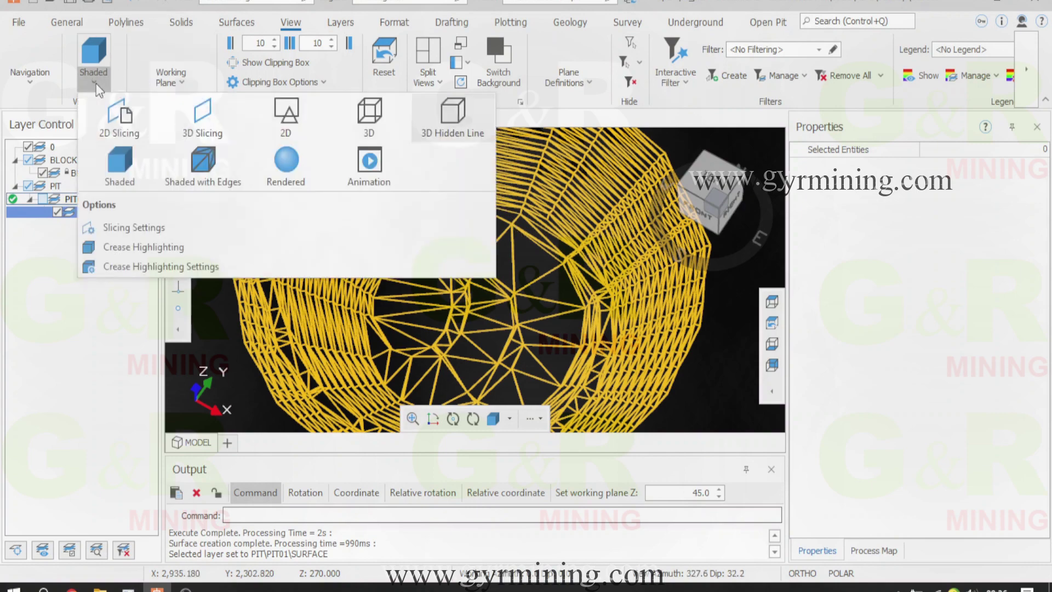
{"action": "left_click", "coordinate": [378, 132]}
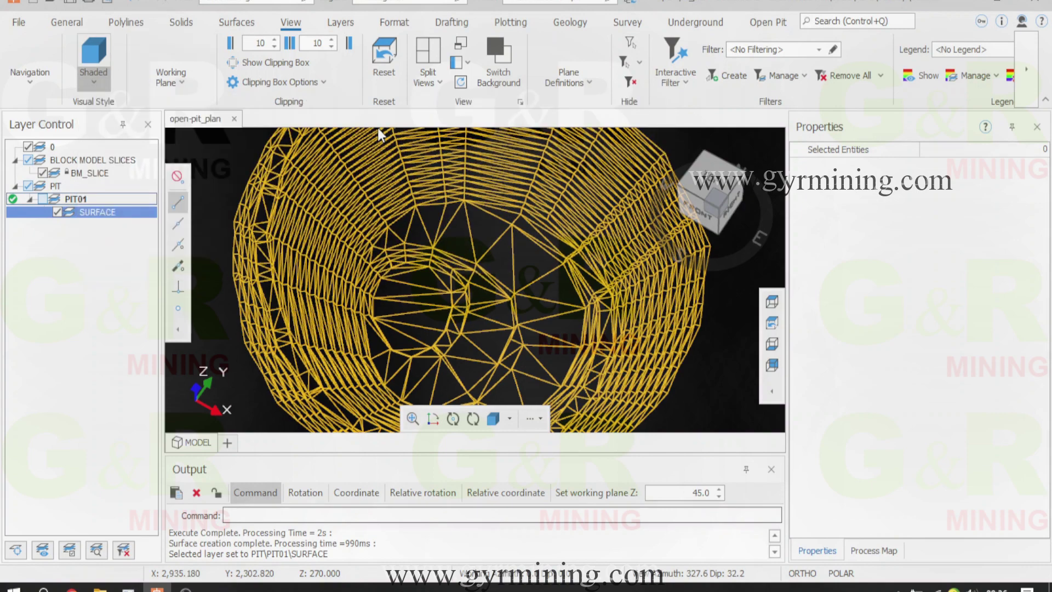
{"action": "left_click", "coordinate": [99, 82]}
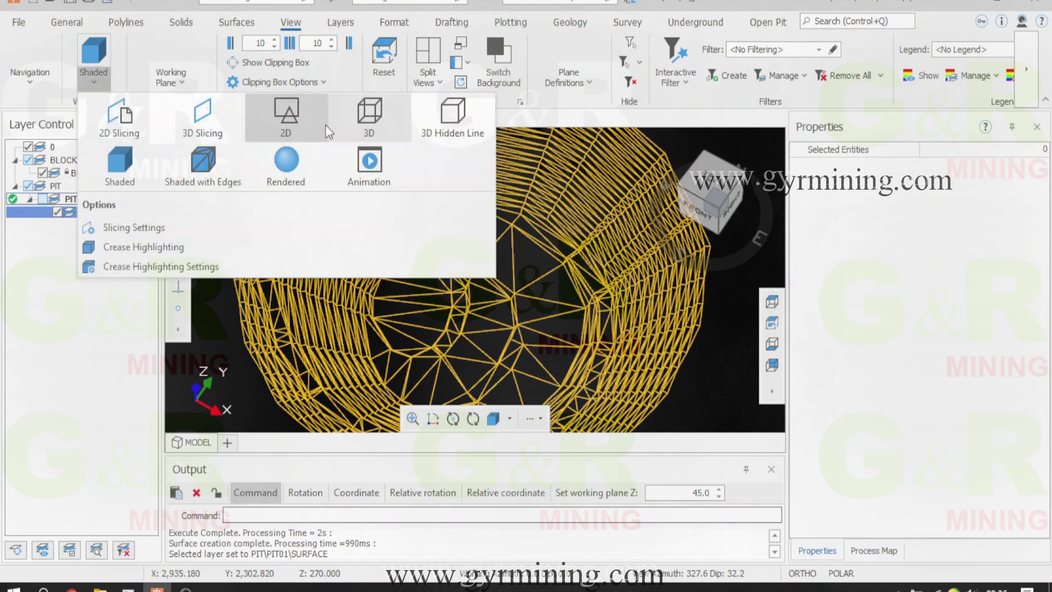
{"action": "left_click", "coordinate": [422, 131]}
Try the Shaded with Edges and Rendered styles, then return to plain Shaded.
{"action": "left_click", "coordinate": [88, 82]}
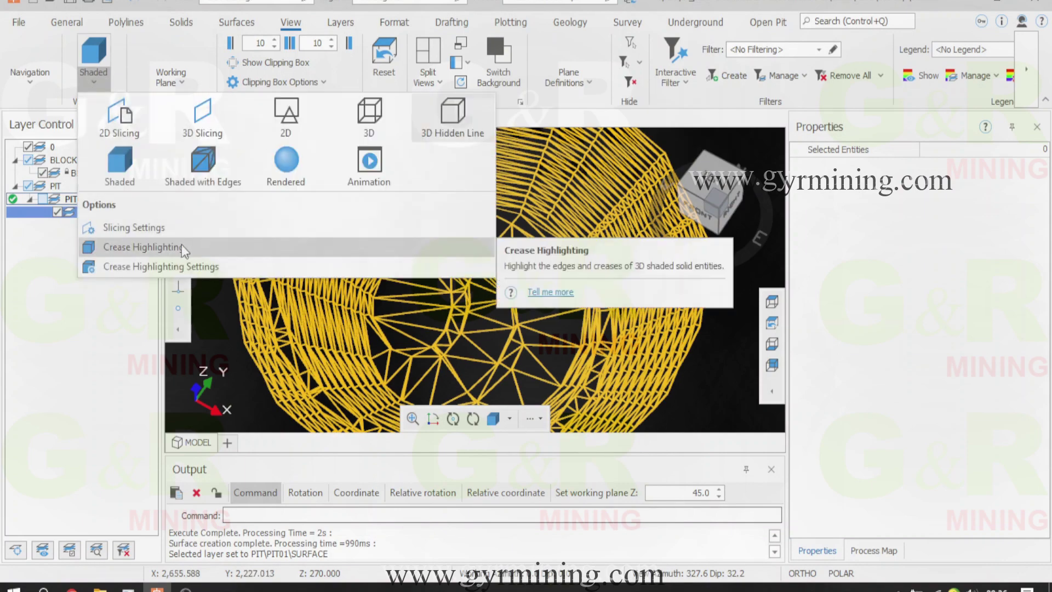
{"action": "left_click", "coordinate": [192, 177]}
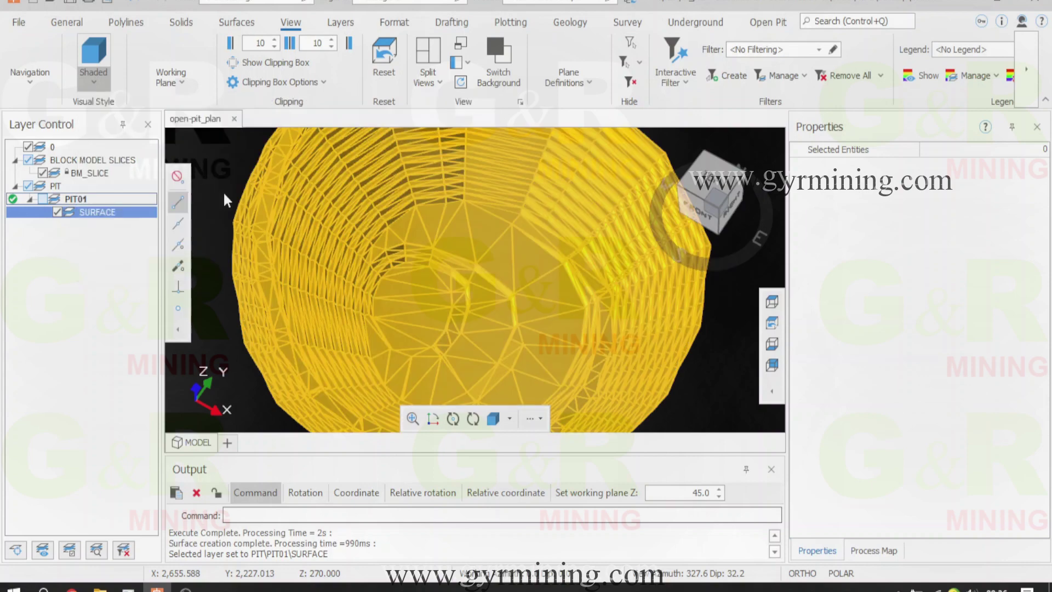
{"action": "left_click", "coordinate": [93, 81]}
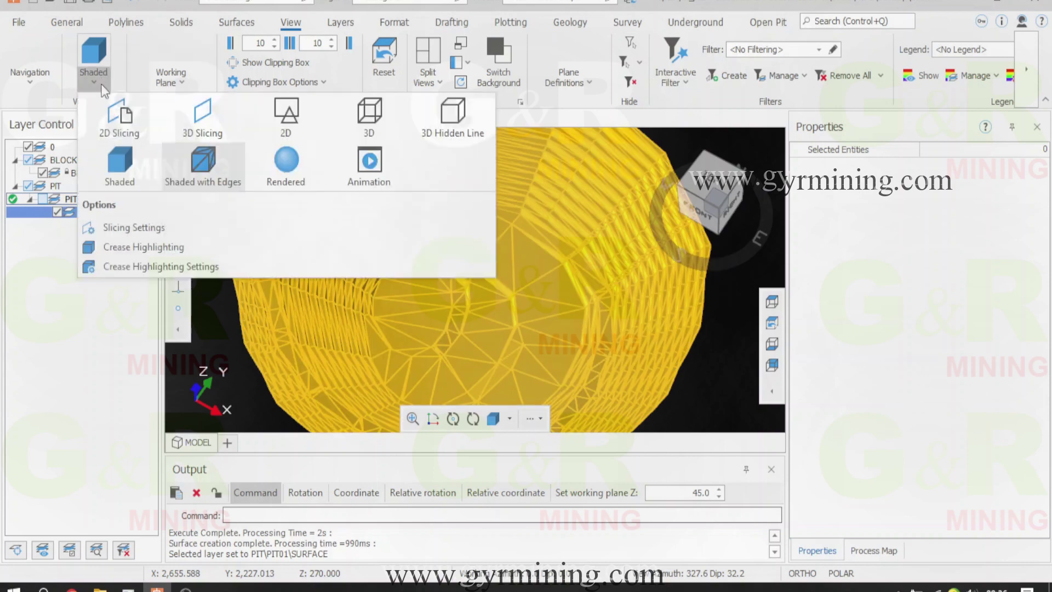
{"action": "left_click", "coordinate": [269, 171]}
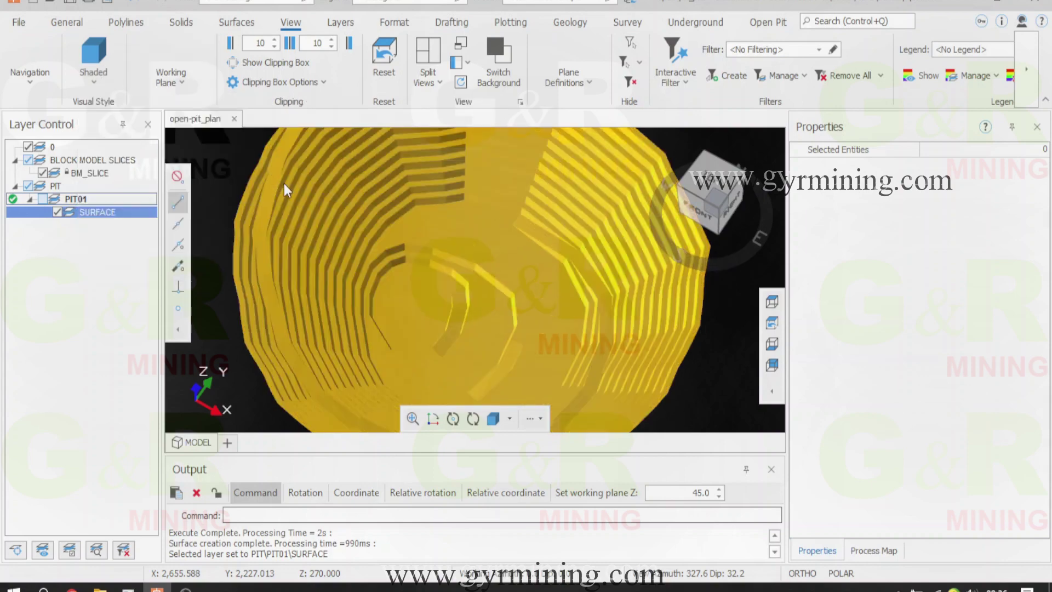
{"action": "left_click", "coordinate": [88, 81]}
{"action": "left_click", "coordinate": [117, 160]}
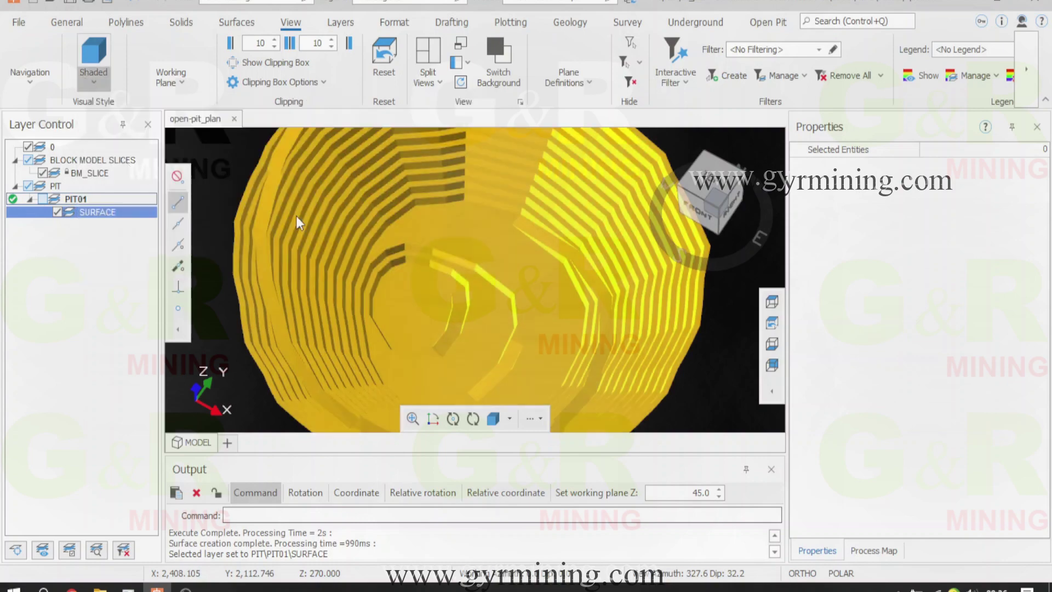
Show the PIT01 strings again and orbit toward a top-down view.
{"action": "left_click", "coordinate": [43, 200]}
{"action": "mouse_move", "coordinate": [611, 295]}
{"action": "middle_mouse_down", "text": "shift"}
{"action": "mouse_move", "coordinate": [625, 252]}
{"action": "mouse_move", "coordinate": [511, 164]}
{"action": "middle_mouse_up", "text": "shift"}
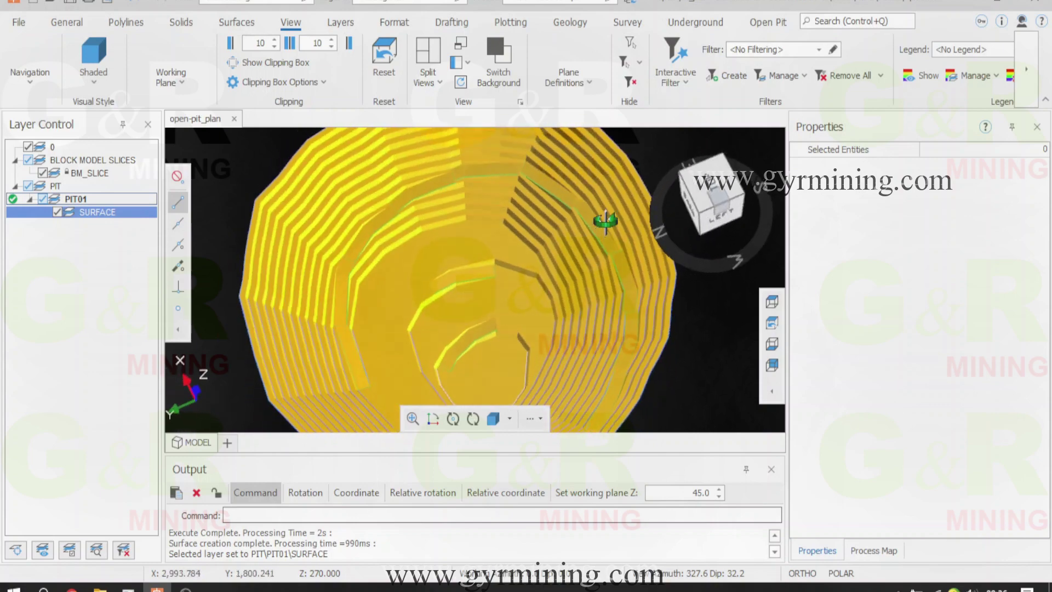
{"action": "scroll", "coordinate": [462, 261], "scroll_direction": "up", "scroll_amount": 3}
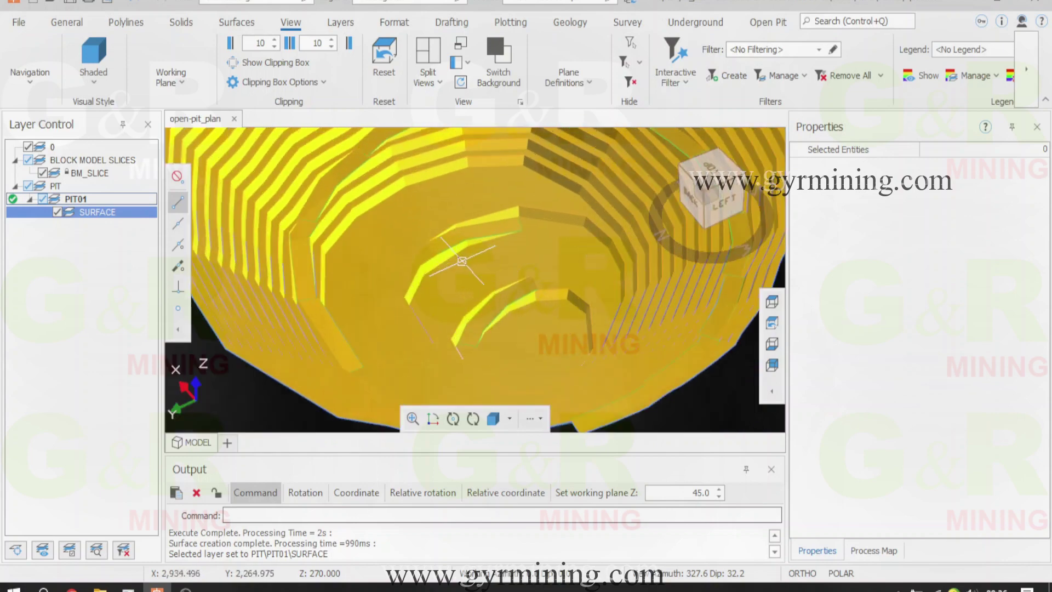
{"action": "scroll", "coordinate": [470, 276], "scroll_direction": "down", "scroll_amount": 3}
Set a north-up plan view of the pit using the ViewCube's Top face.
{"action": "left_click", "coordinate": [707, 186]}
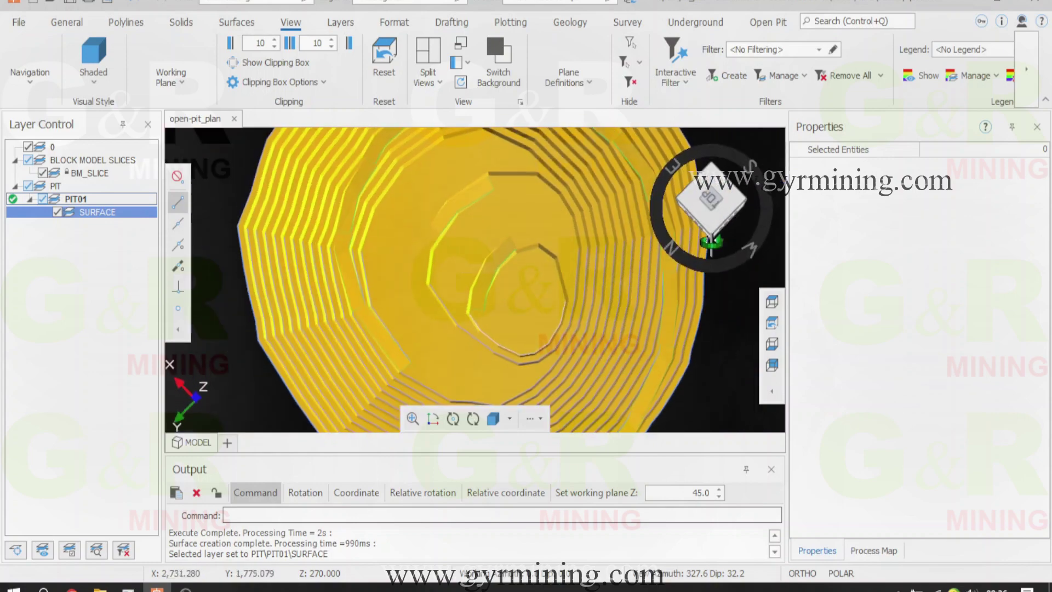
{"action": "scroll", "coordinate": [527, 234], "scroll_direction": "down", "scroll_amount": 3}
{"action": "scroll", "coordinate": [527, 234], "scroll_direction": "up", "scroll_amount": 1}
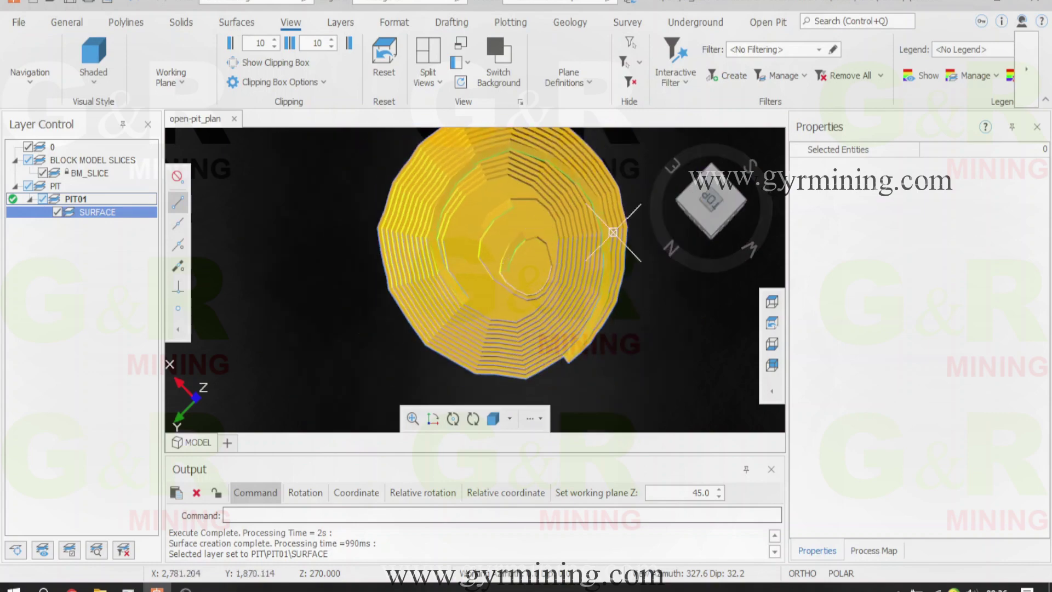
{"action": "left_click", "coordinate": [708, 195]}
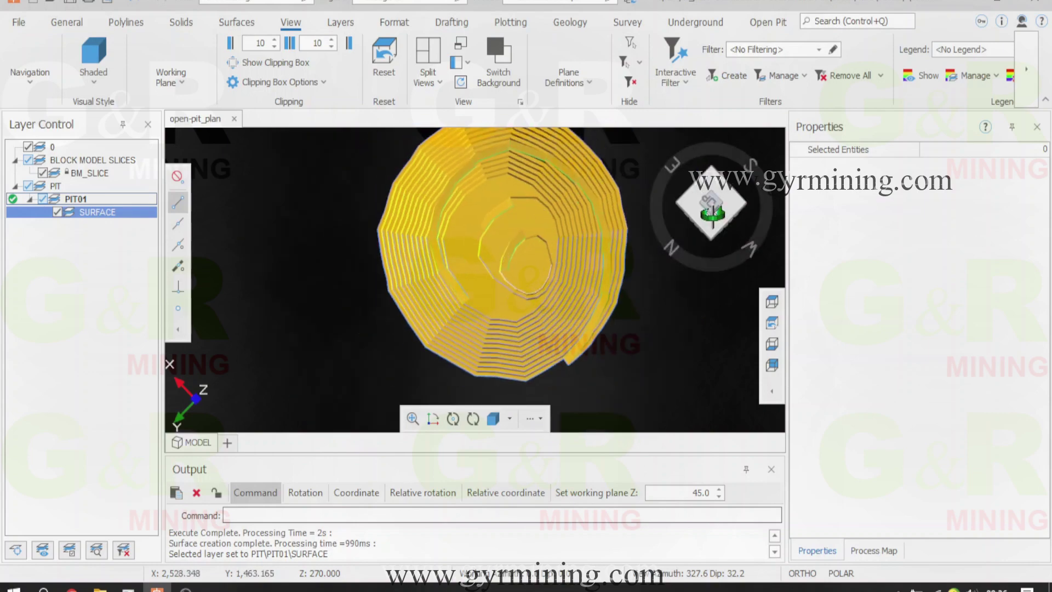
{"action": "left_click", "coordinate": [712, 202]}
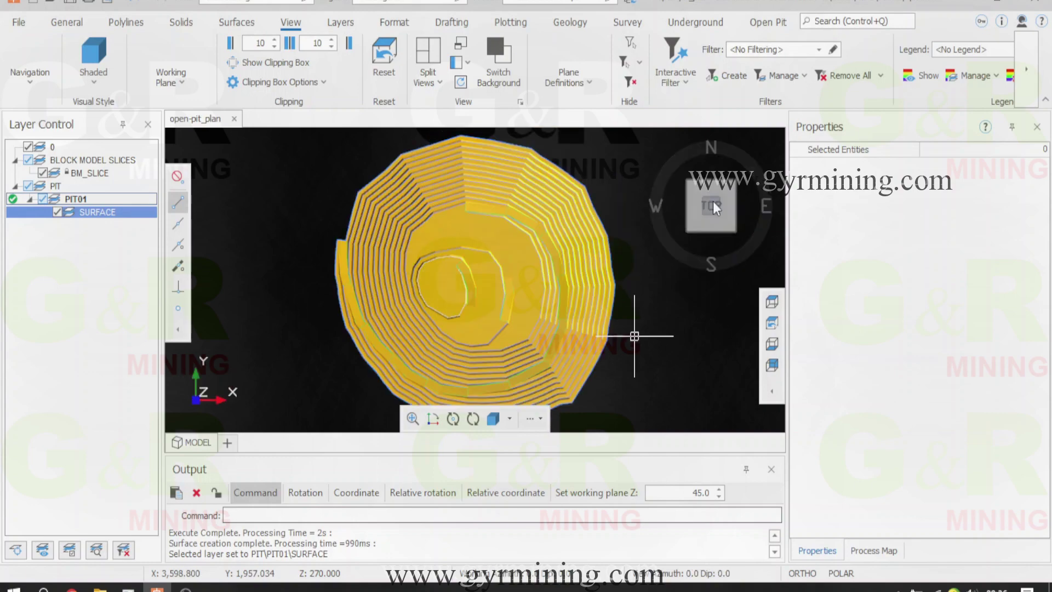